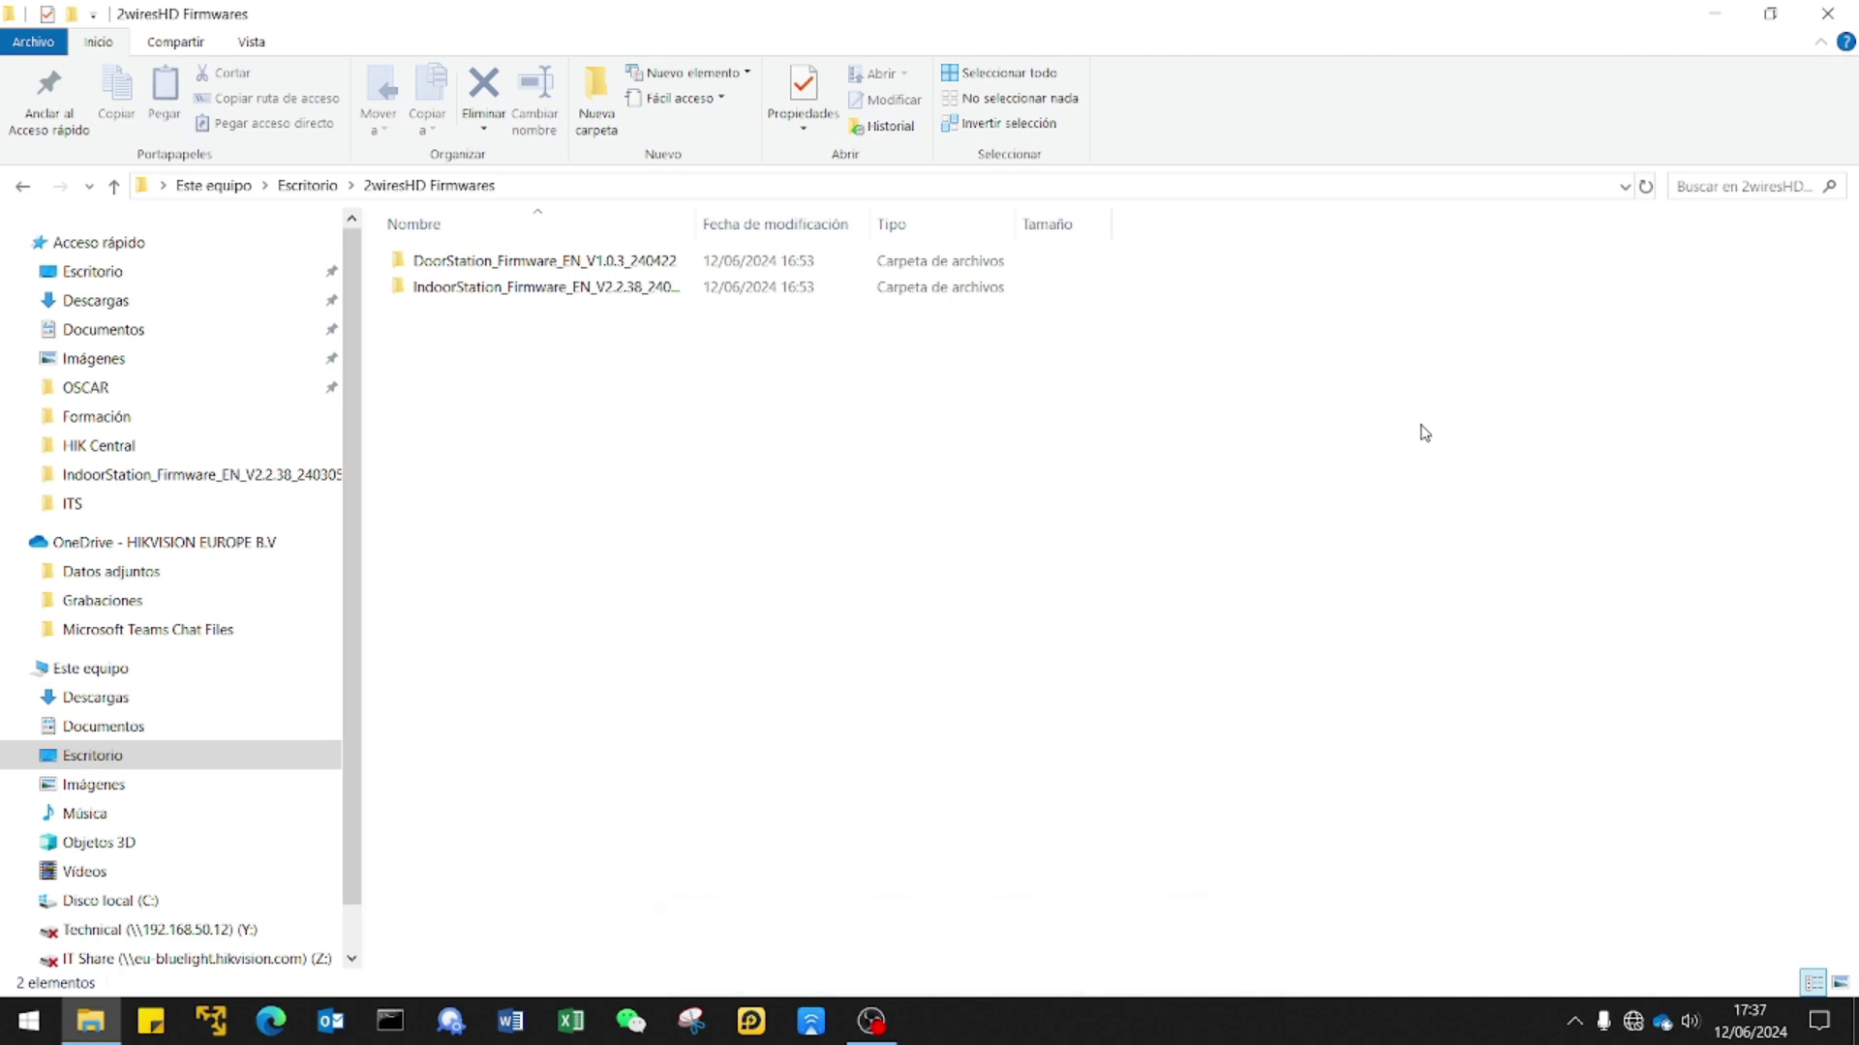
Connect the computer to the AP_AH9365050 Wi-Fi network and close the network panel.
click(1634, 1024)
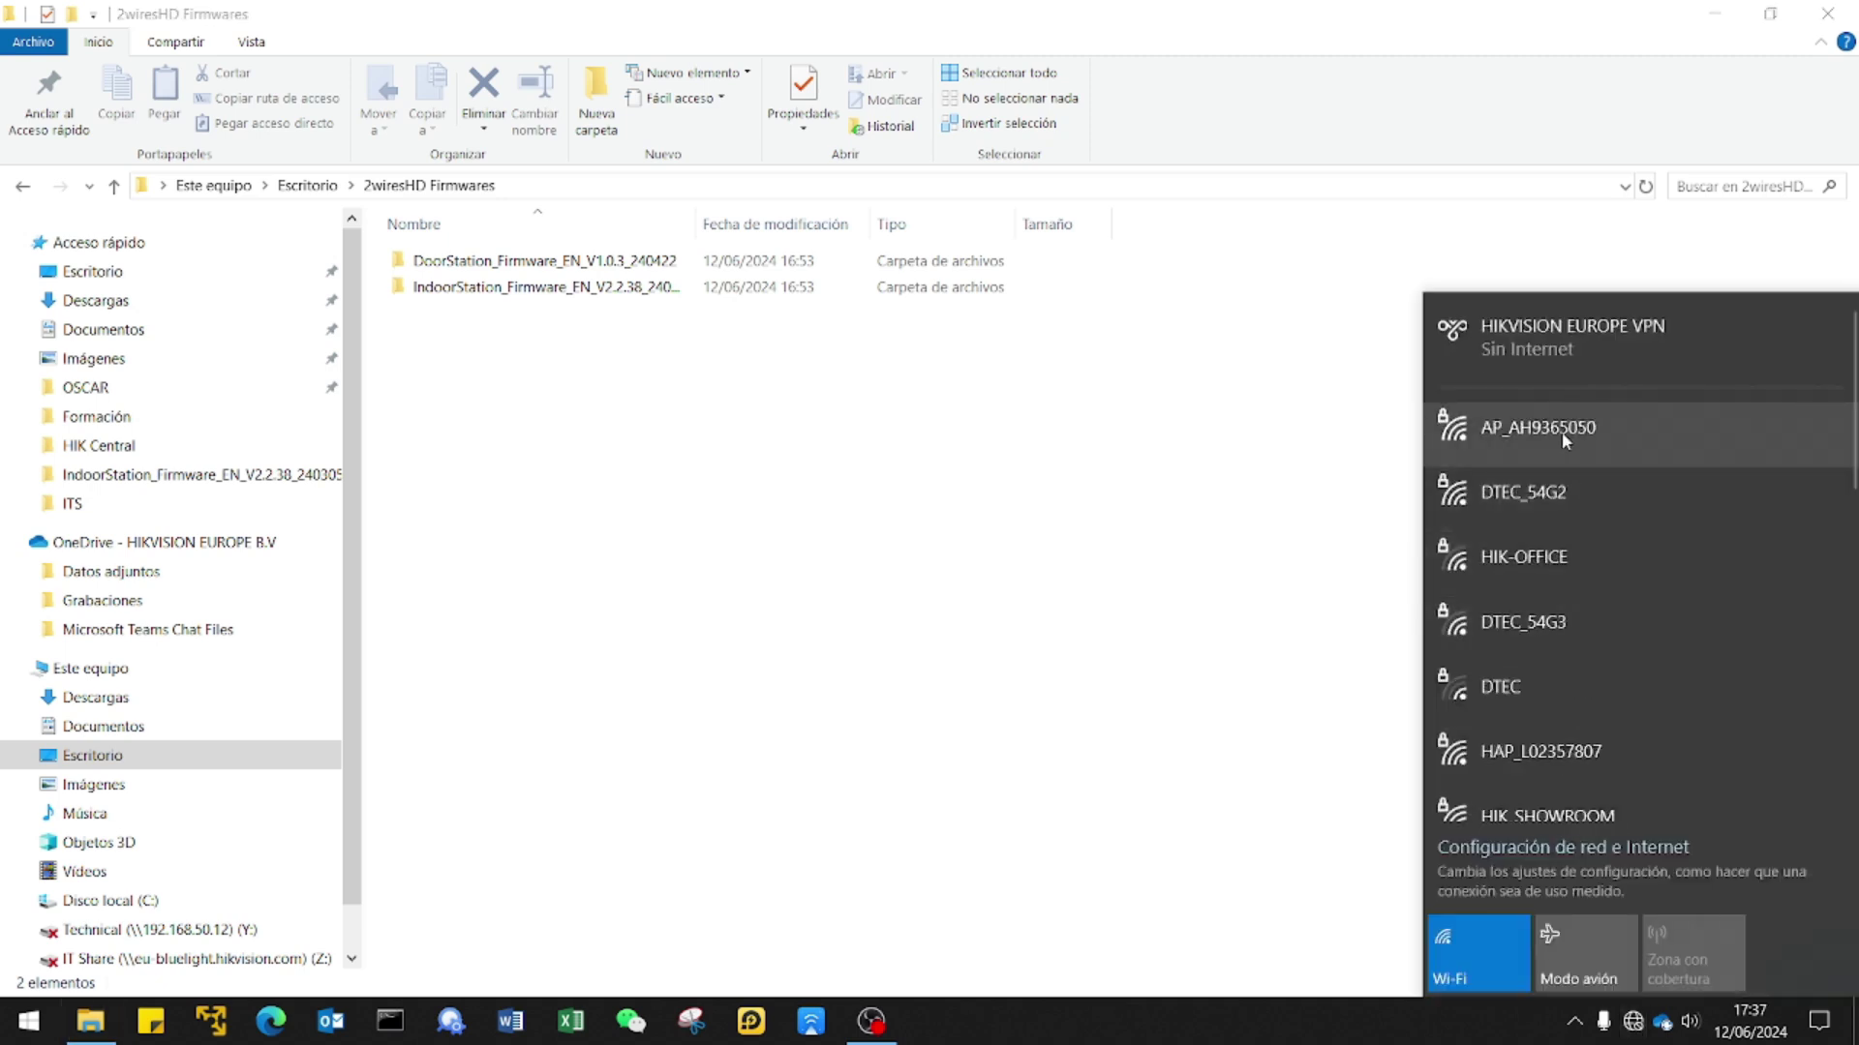
click(1560, 432)
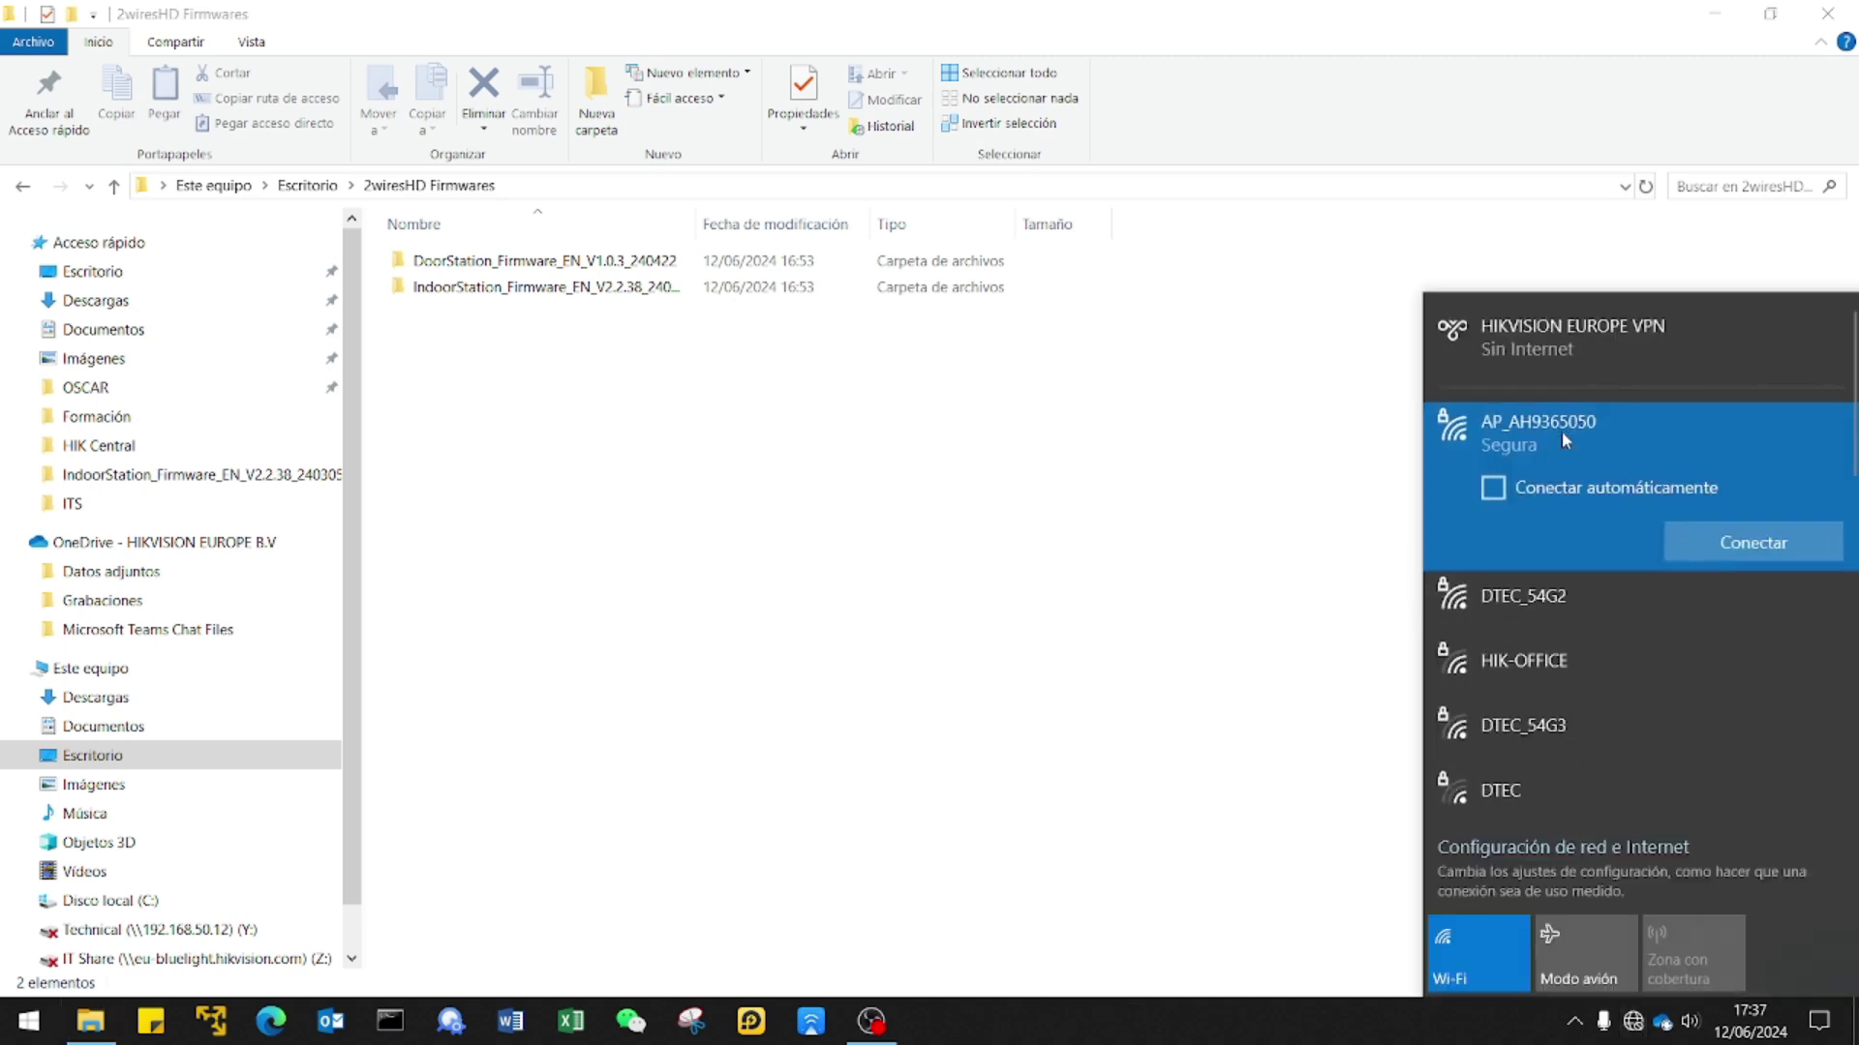
click(1754, 542)
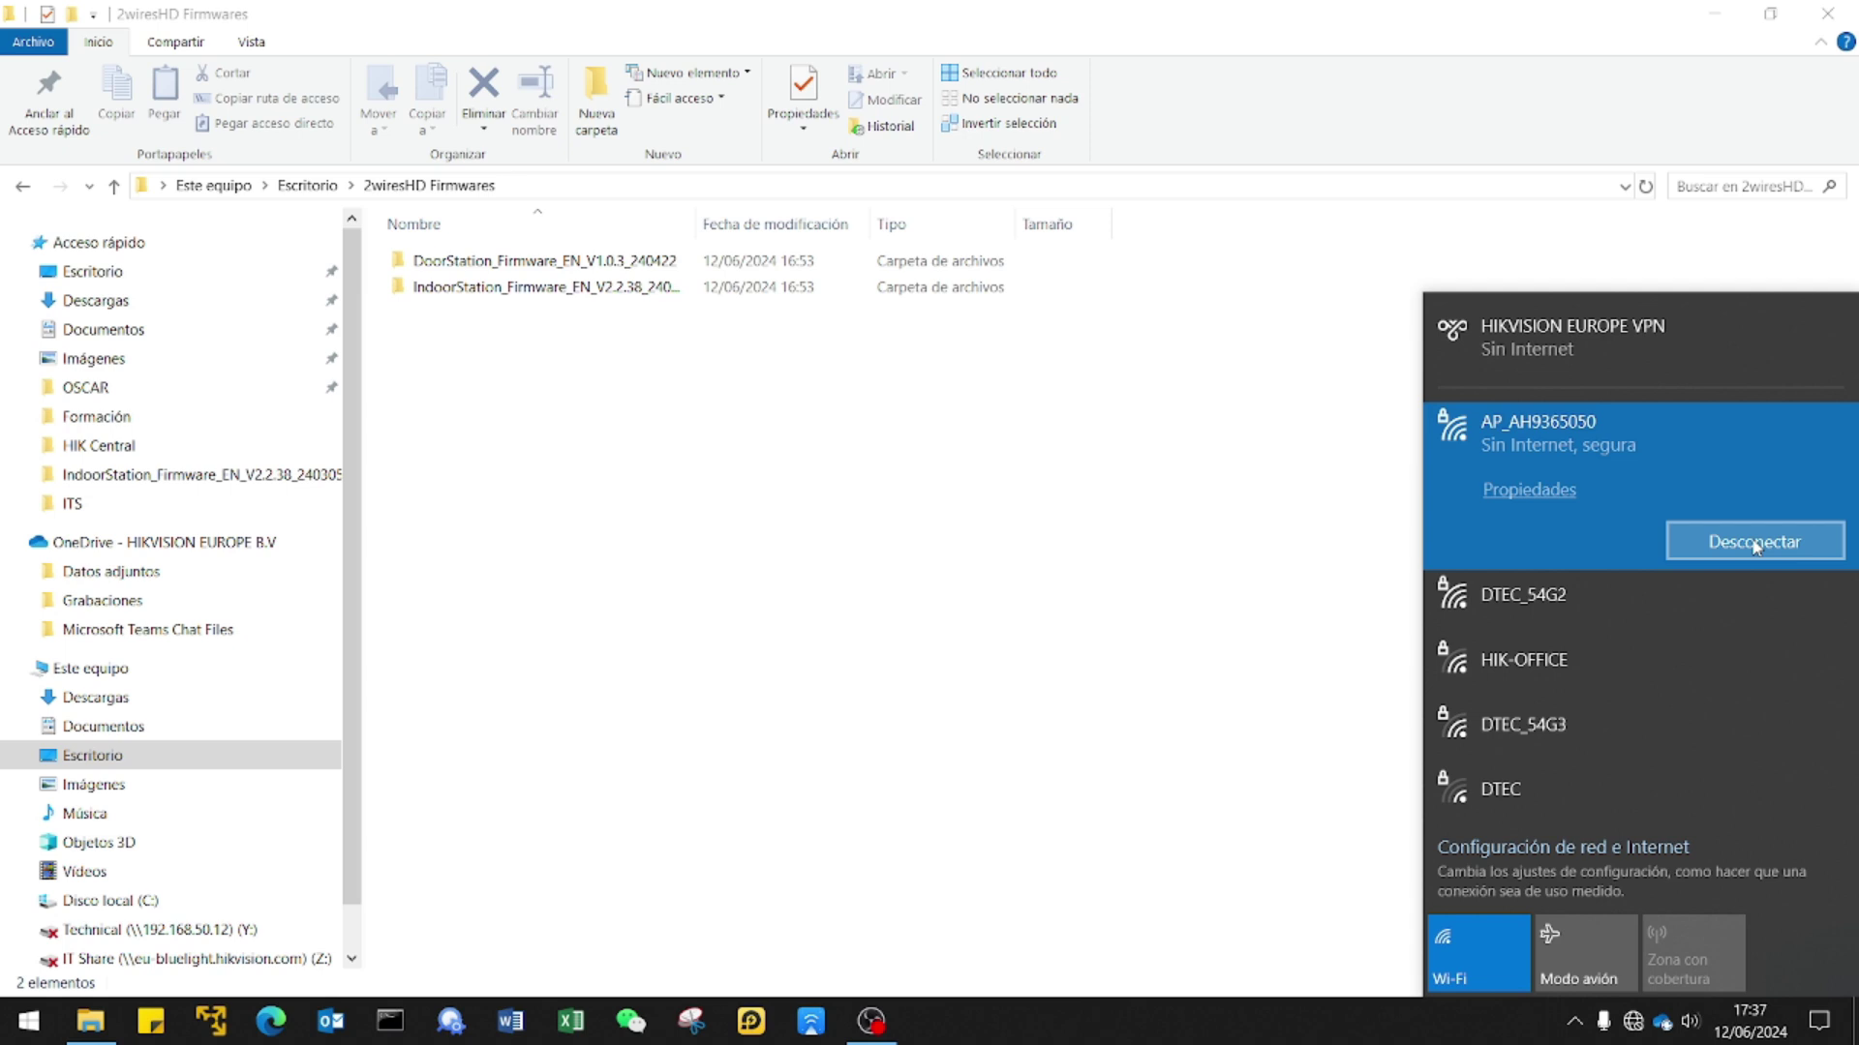
click(1116, 527)
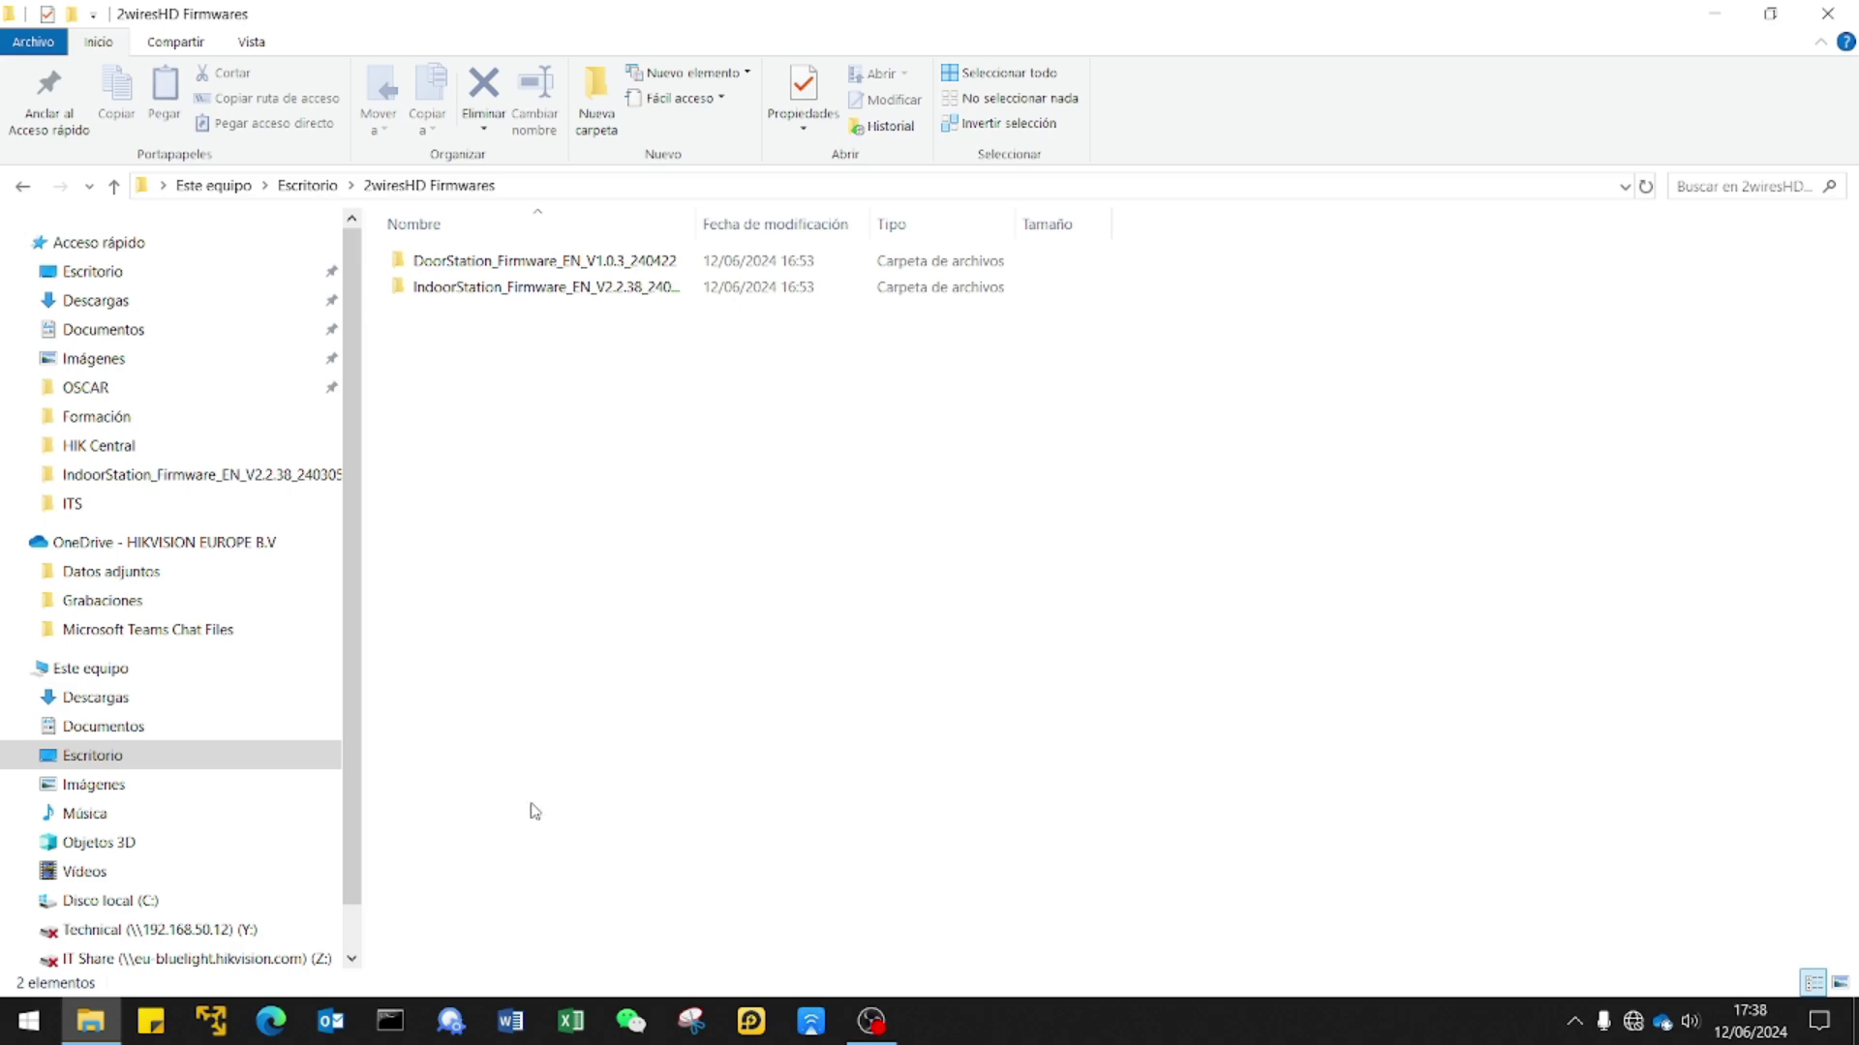
Launch Edge and browse to acvis.com.
click(271, 1021)
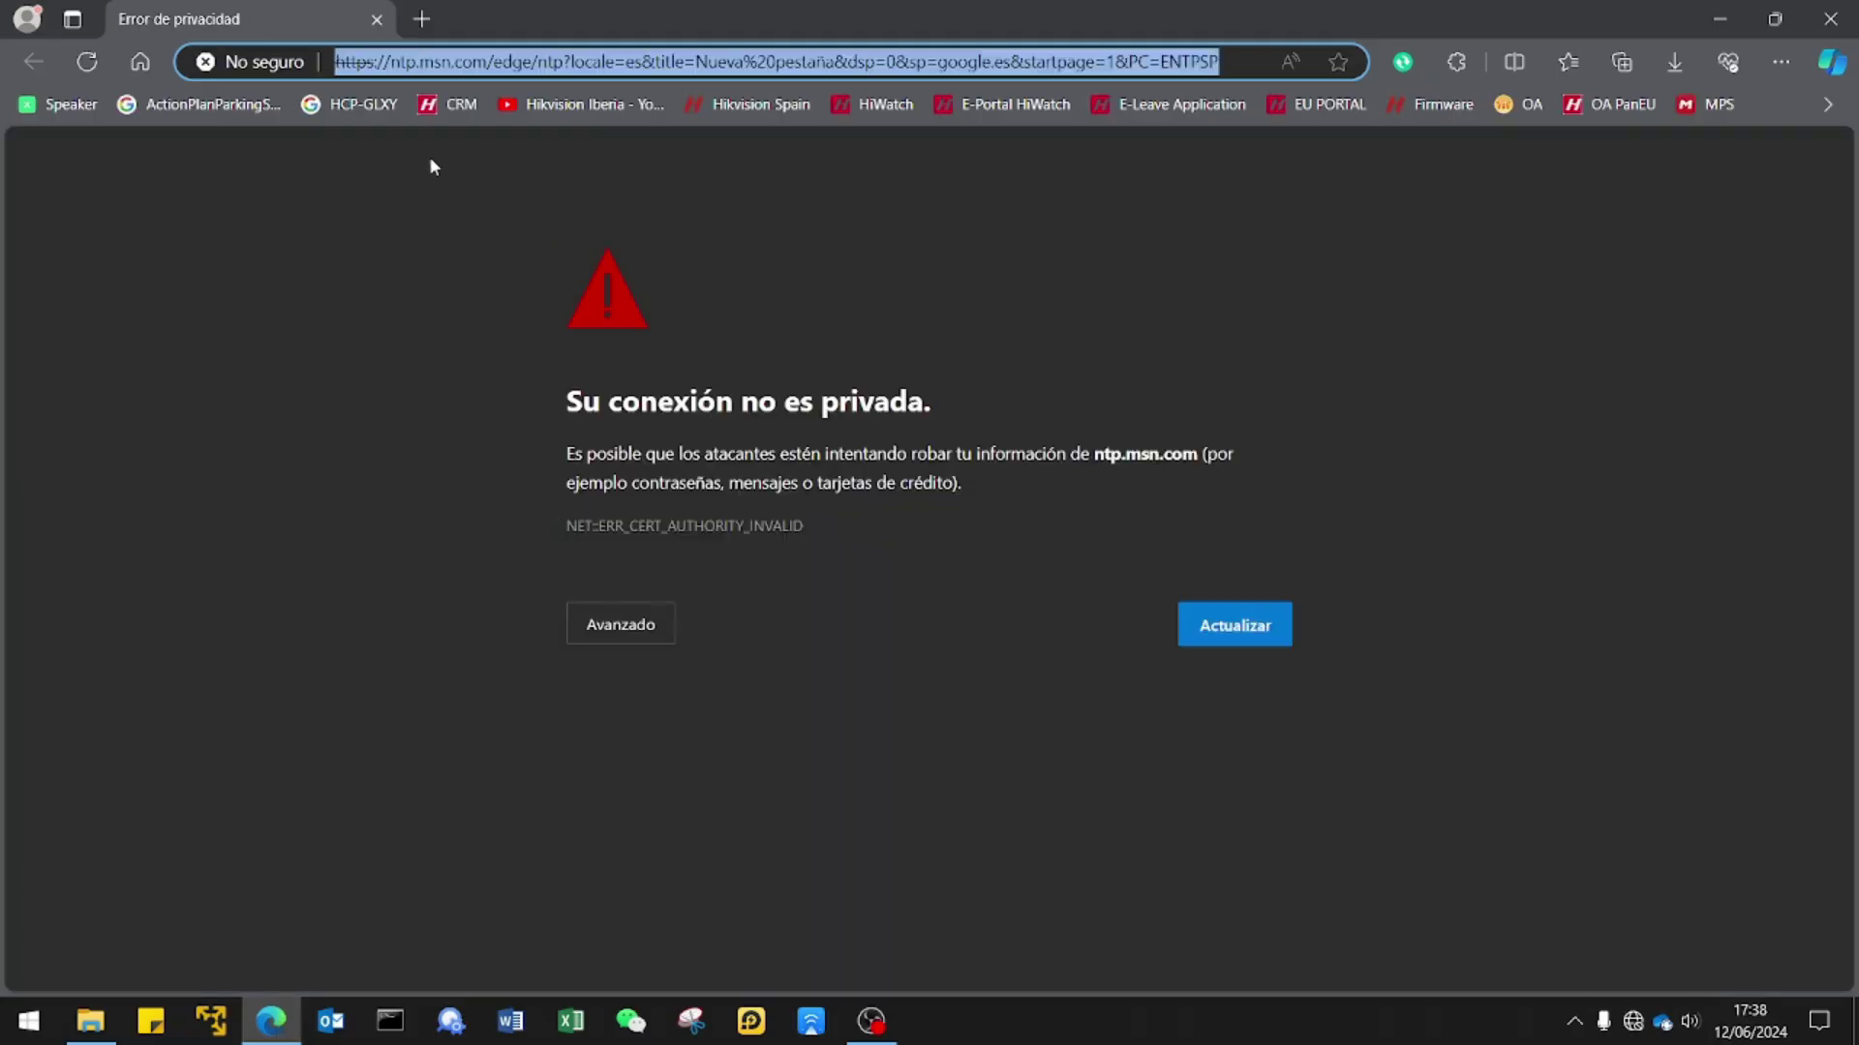
text(acvis)
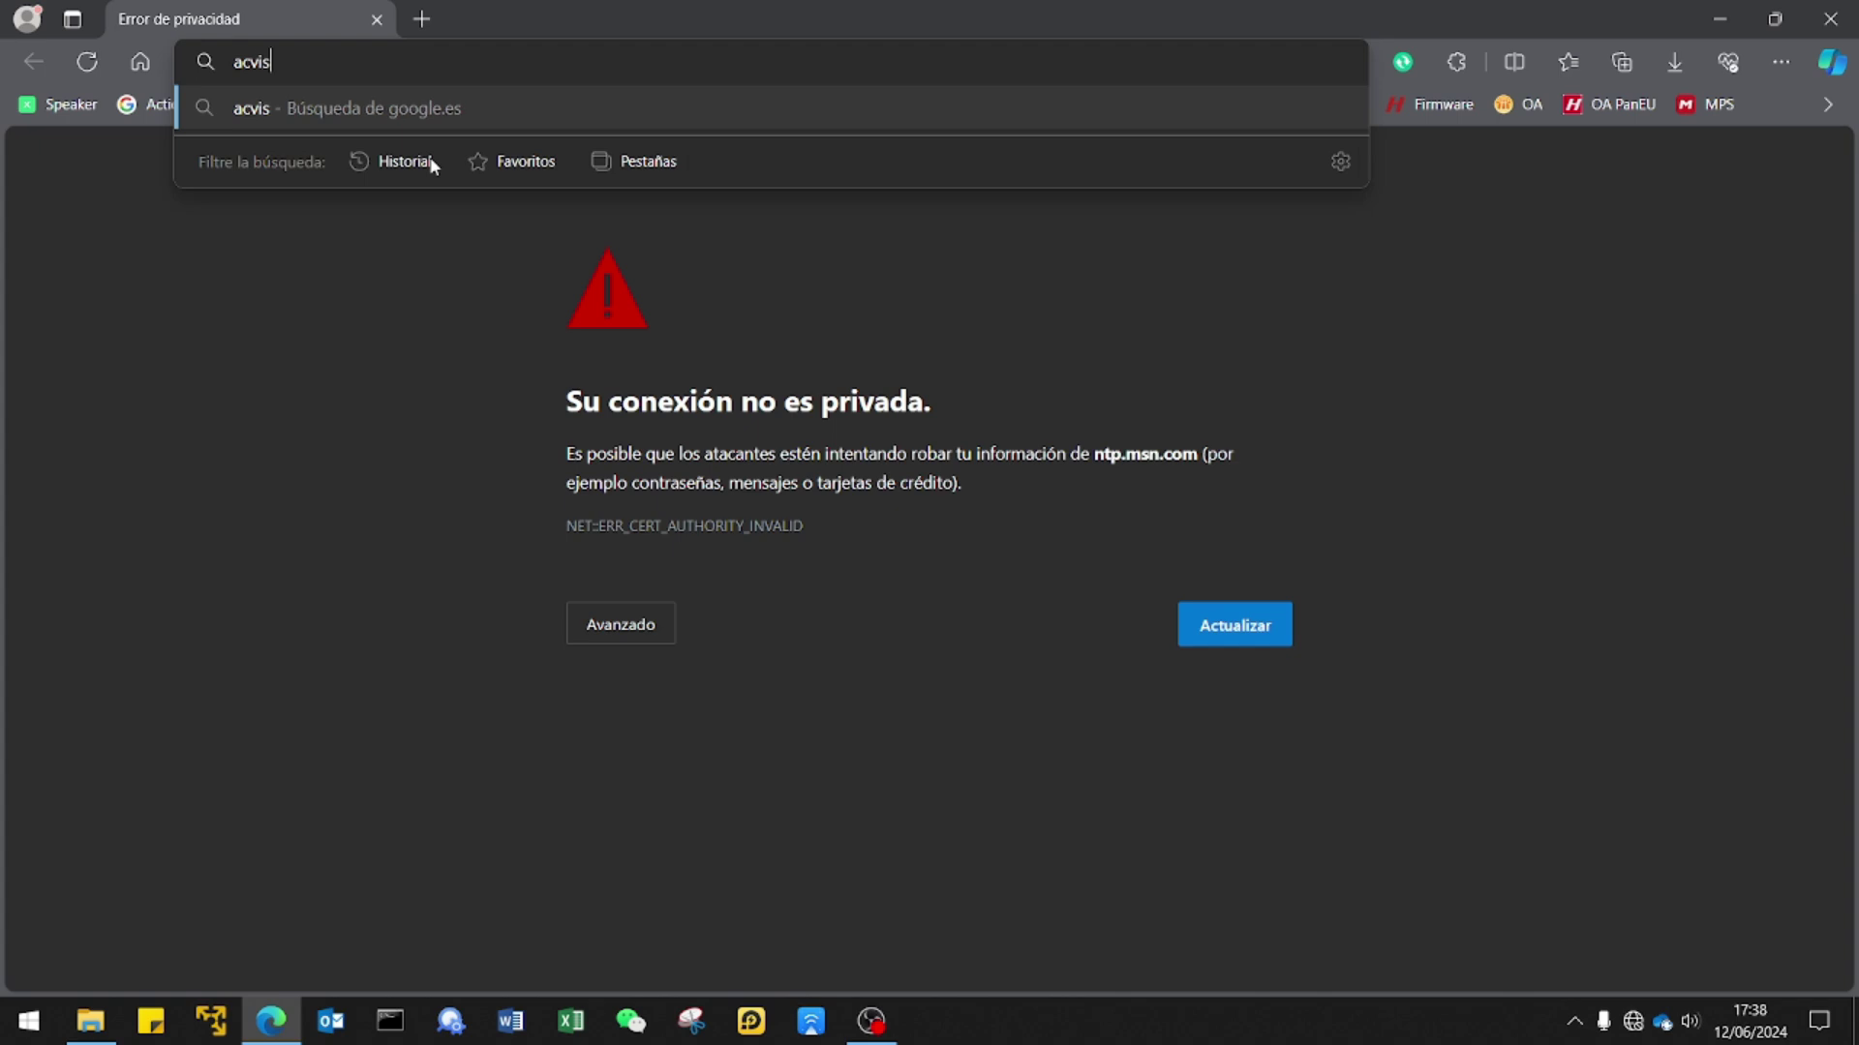
text(.com)
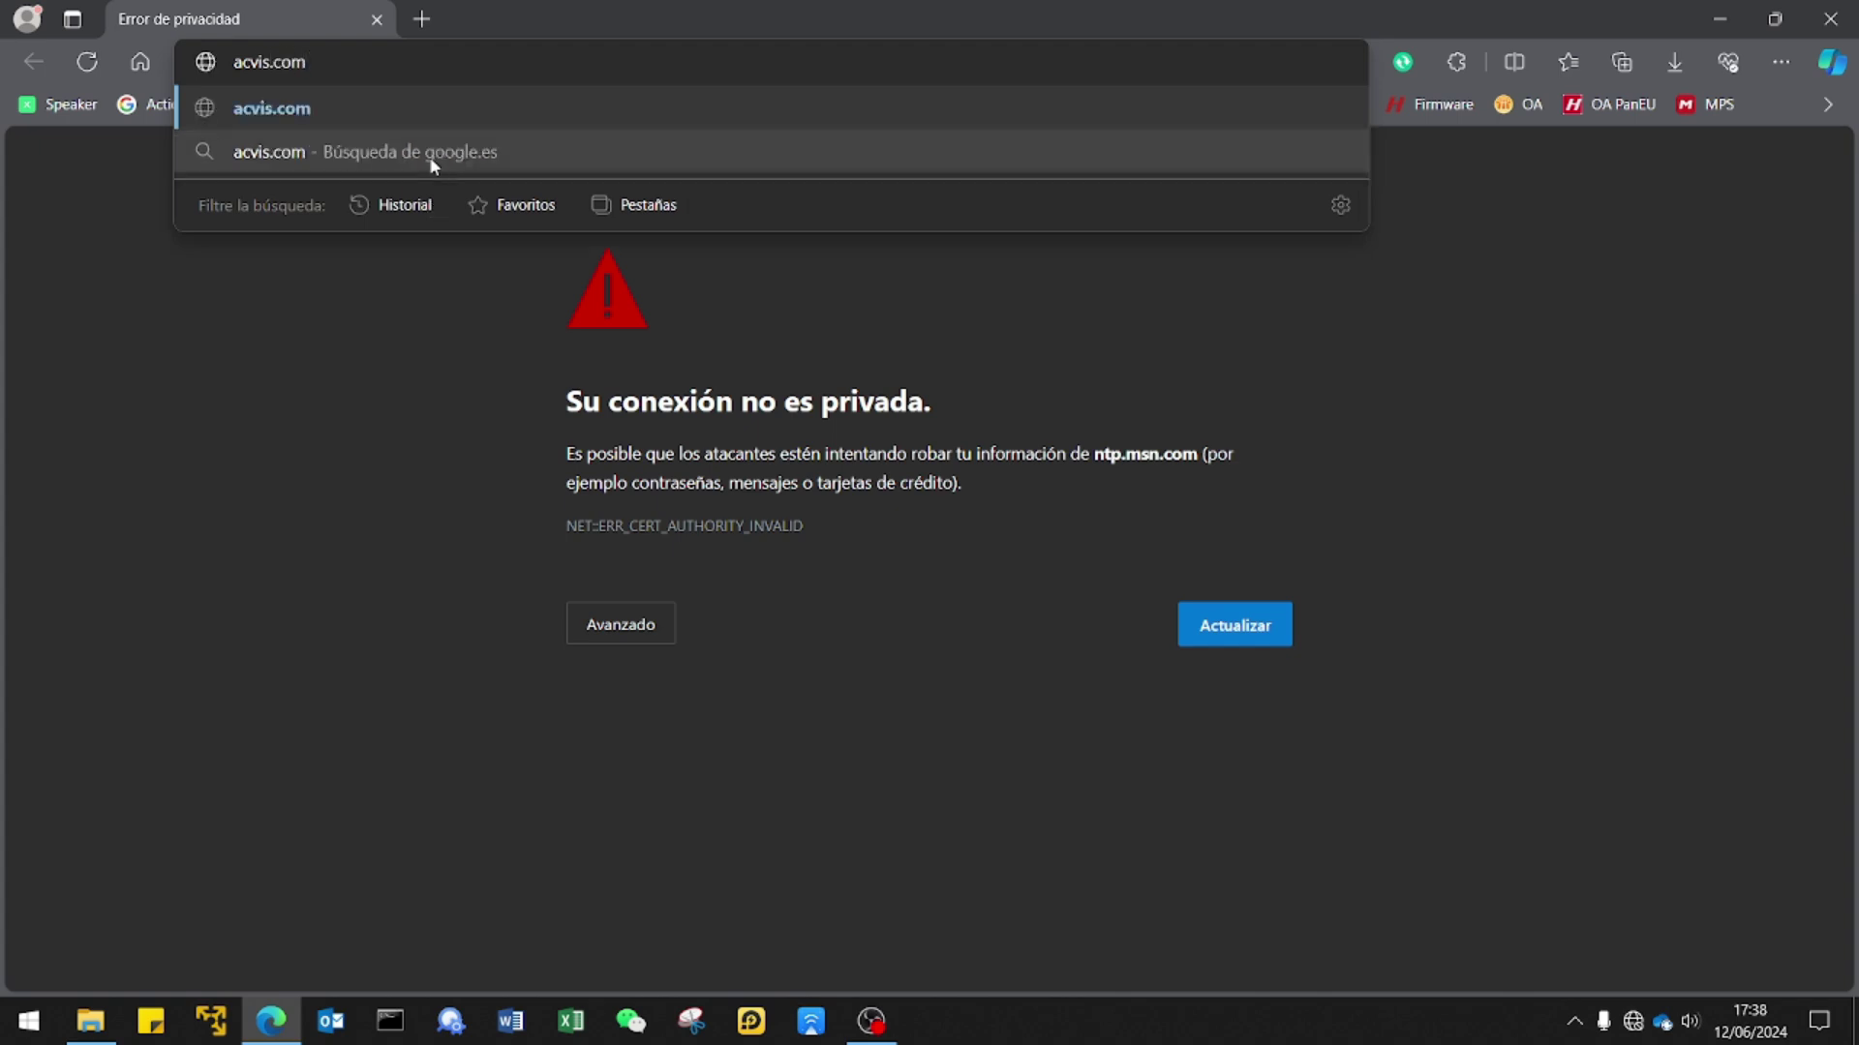
key(Return)
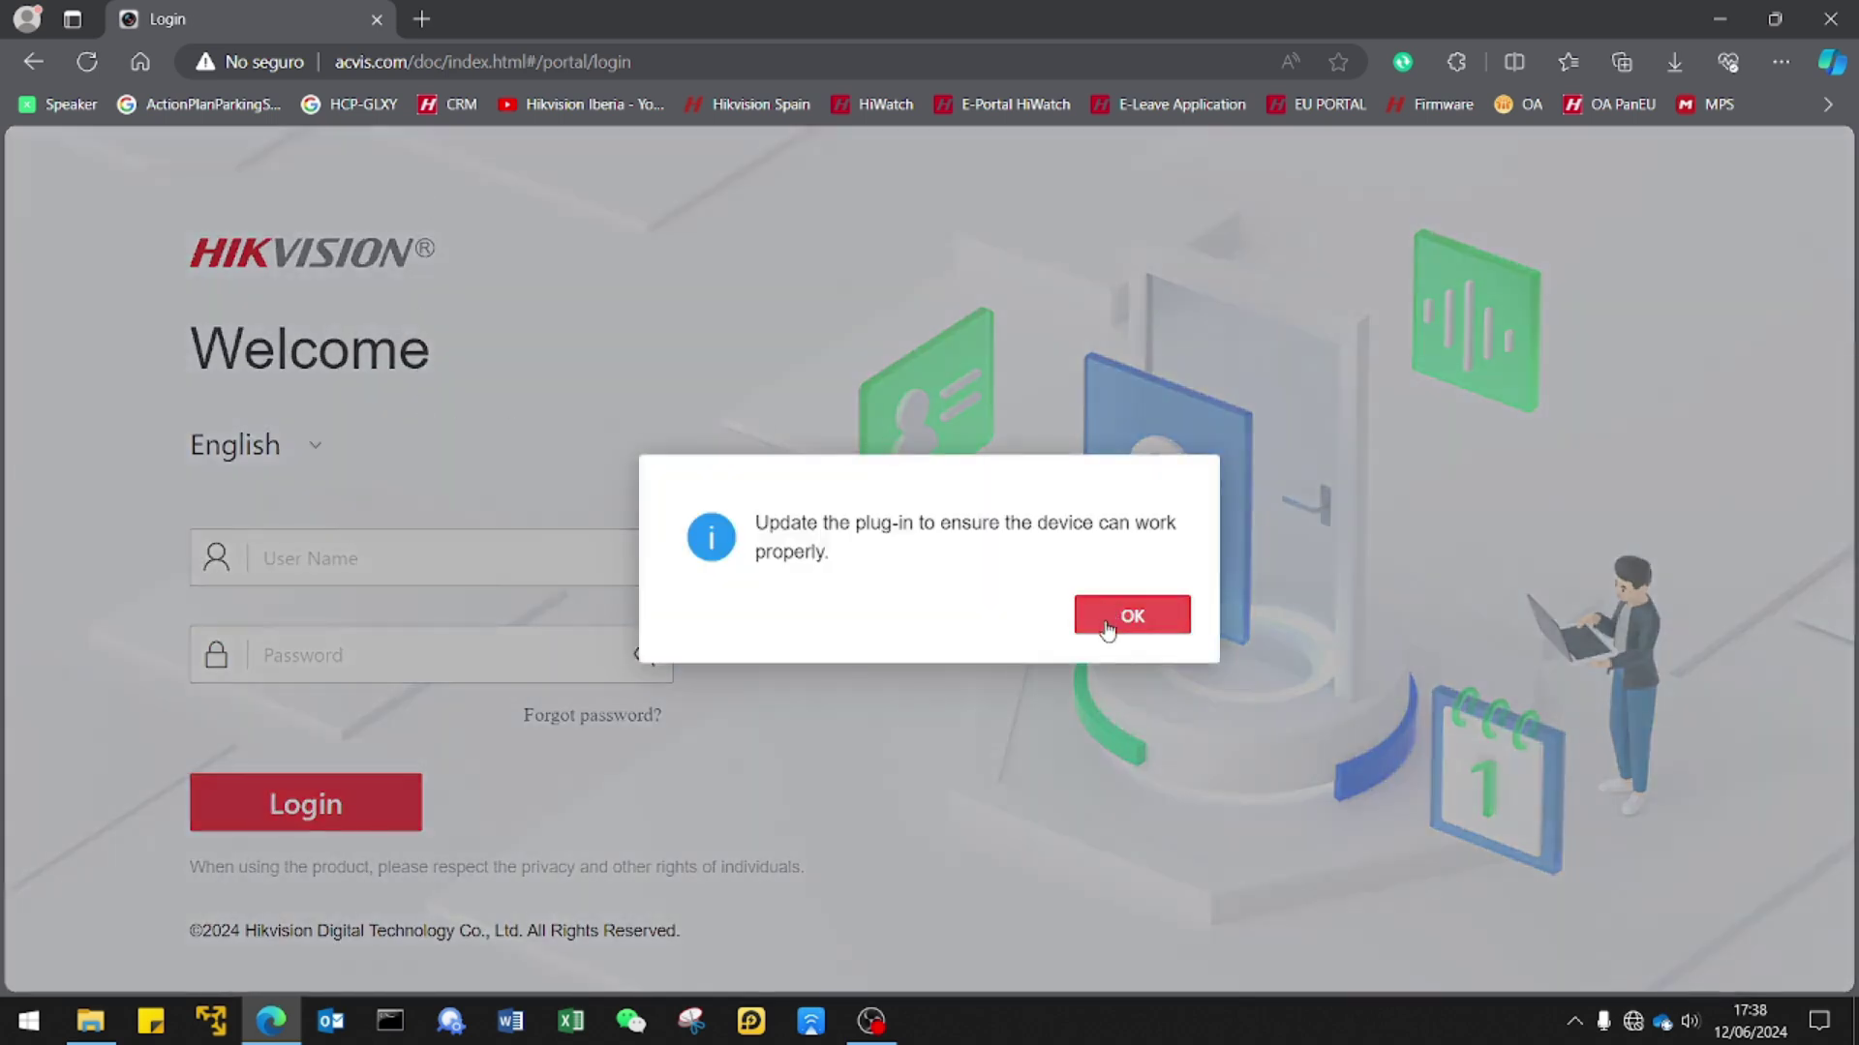
Dismiss the plug-in update notice and close the failed plug-in download tab.
click(1110, 625)
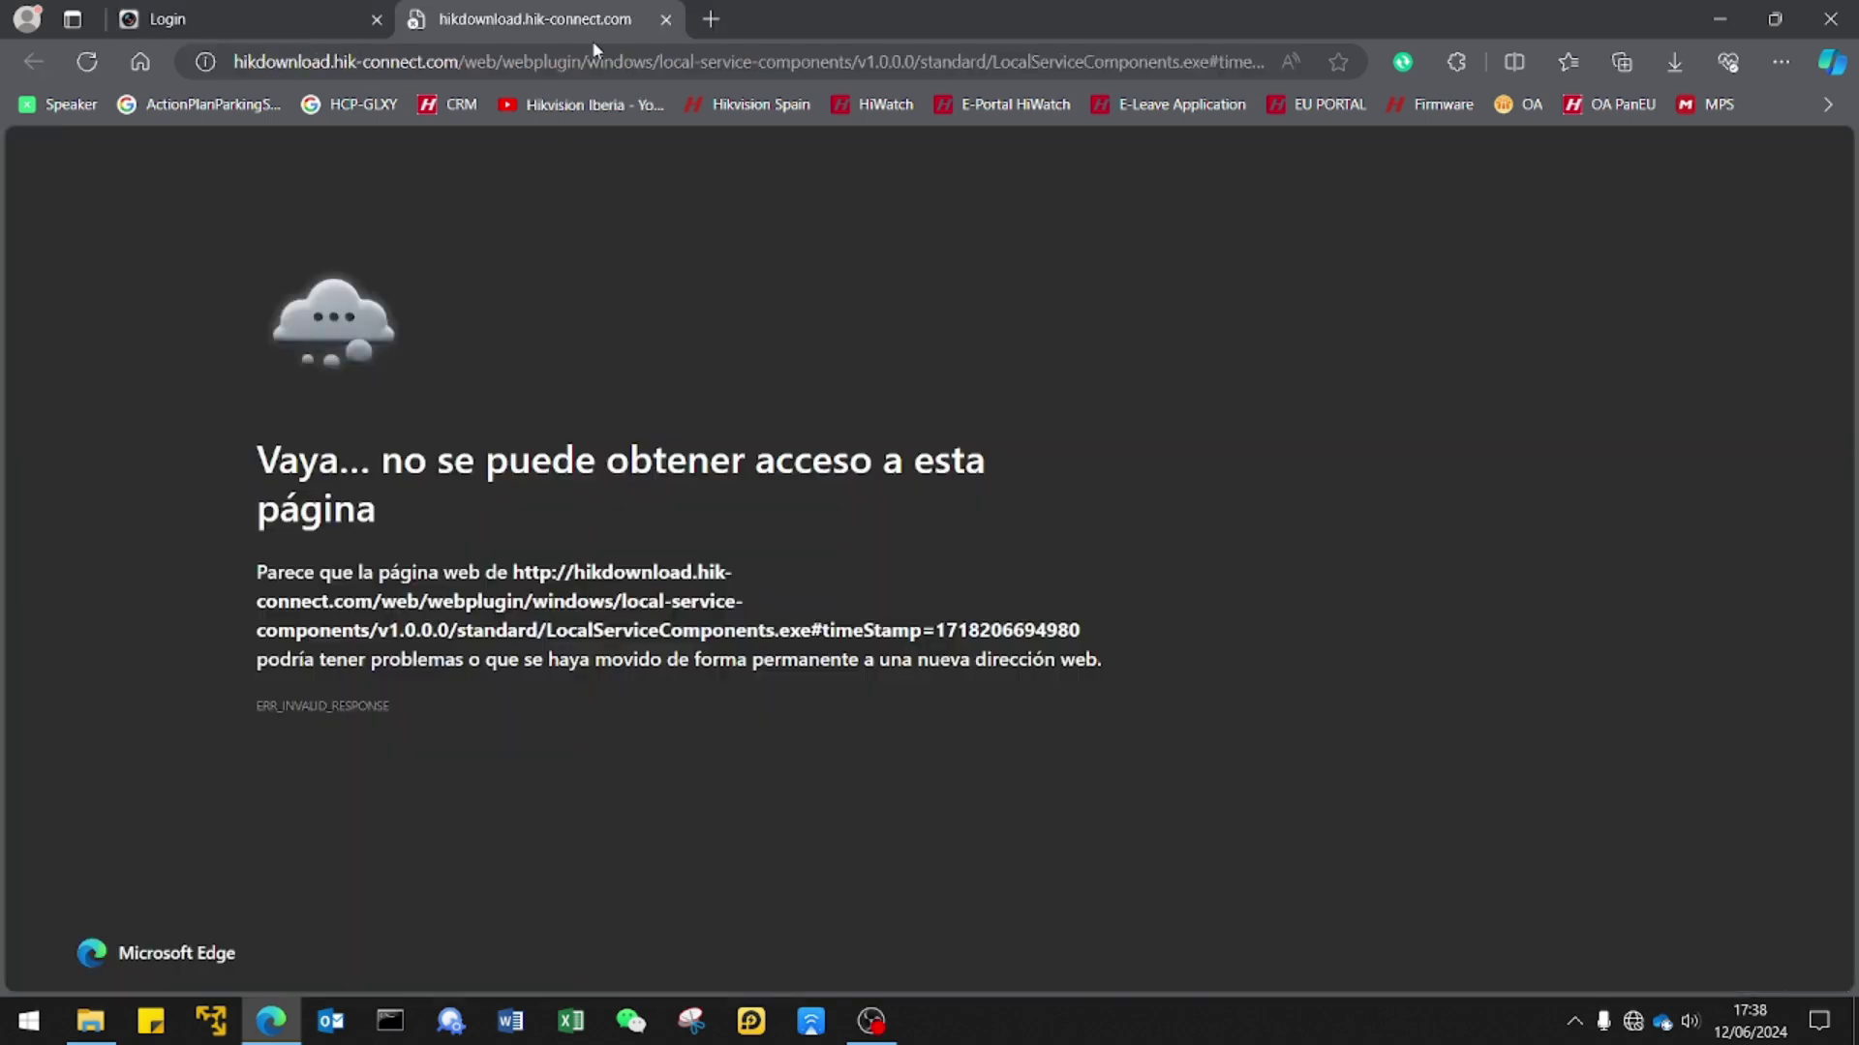
click(658, 23)
click(379, 552)
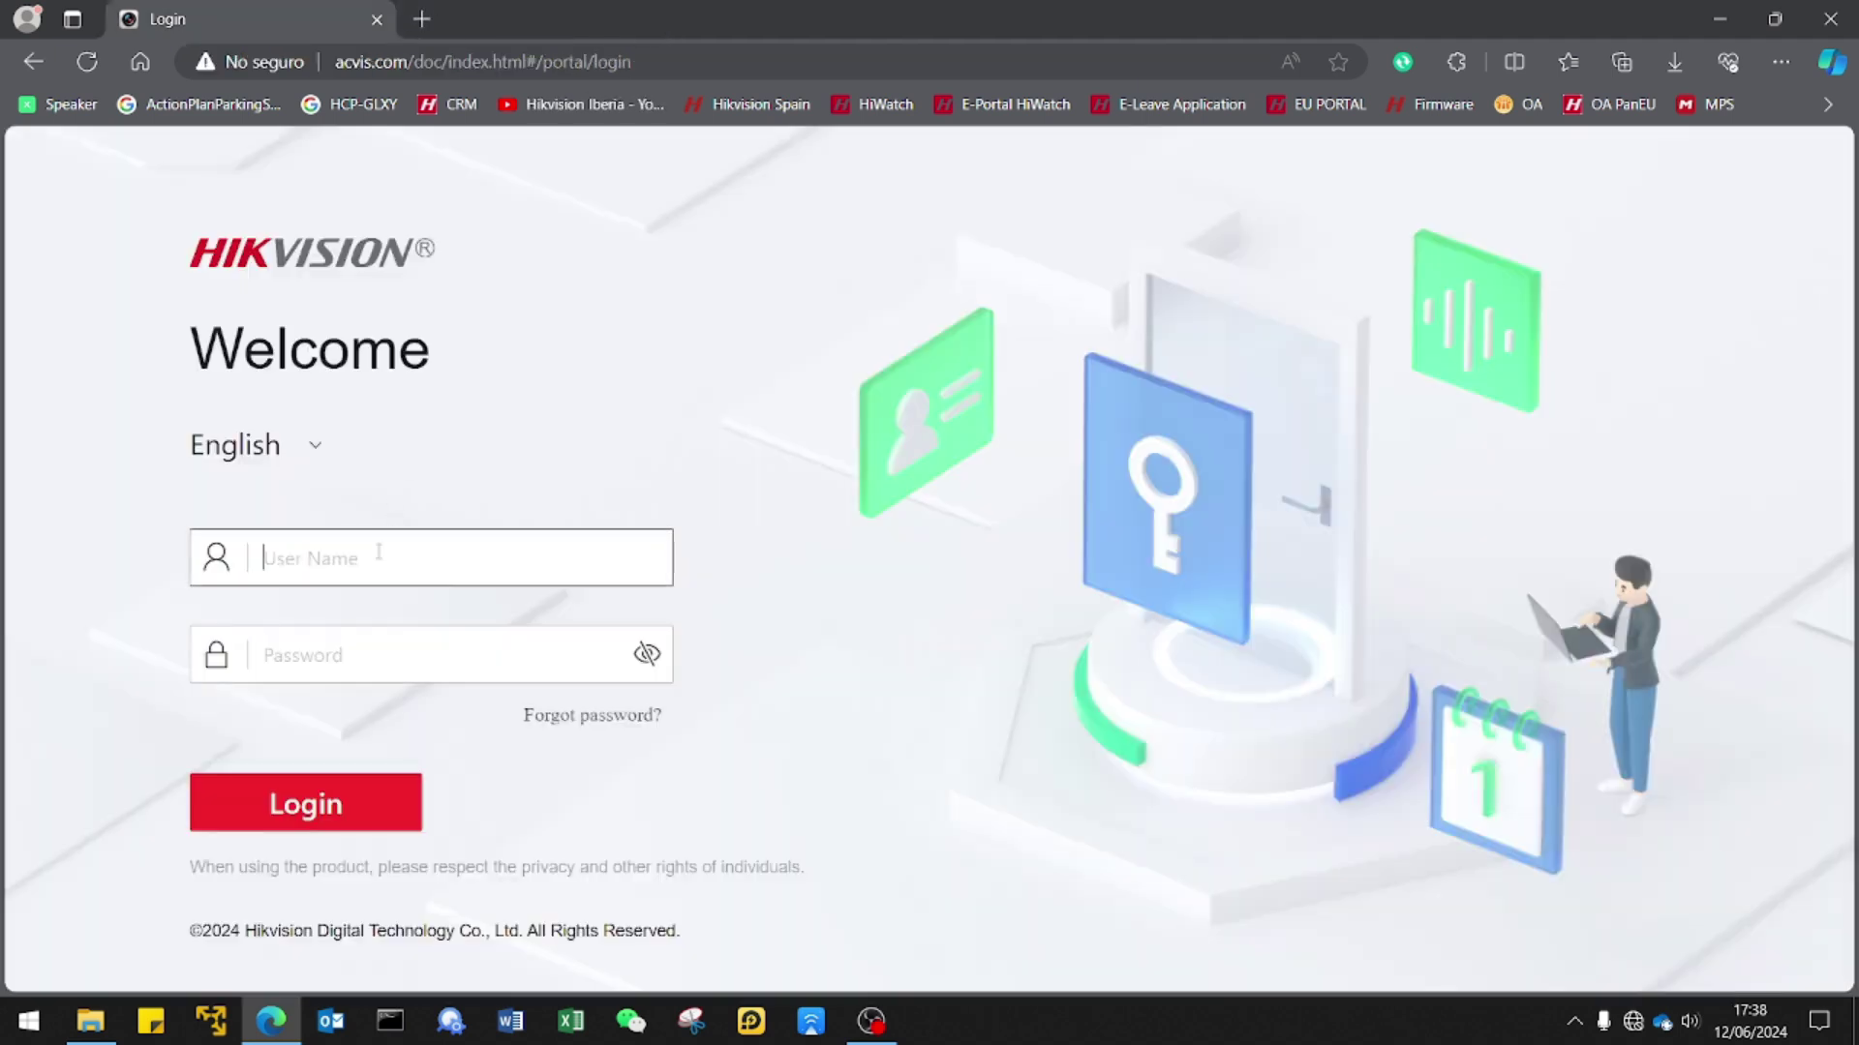
text(a)
key(BackSpace)
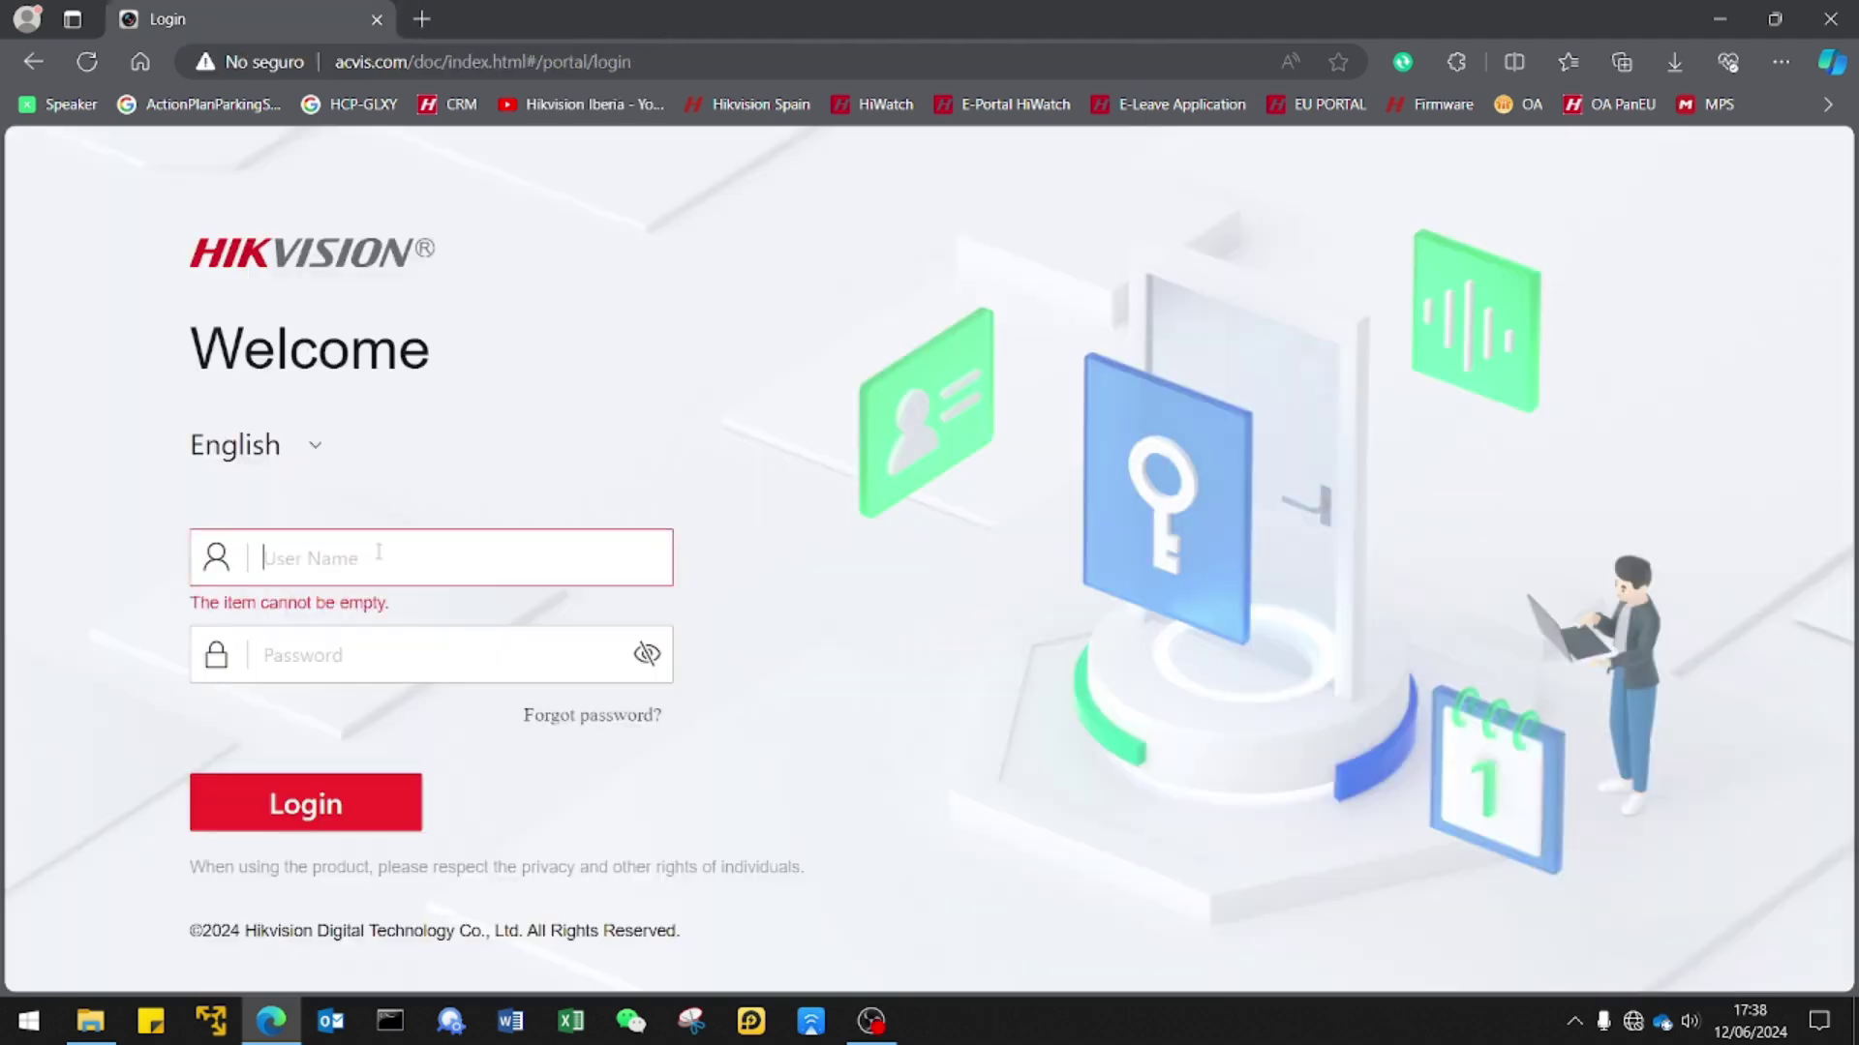
Switch the login page language to Español.
click(297, 449)
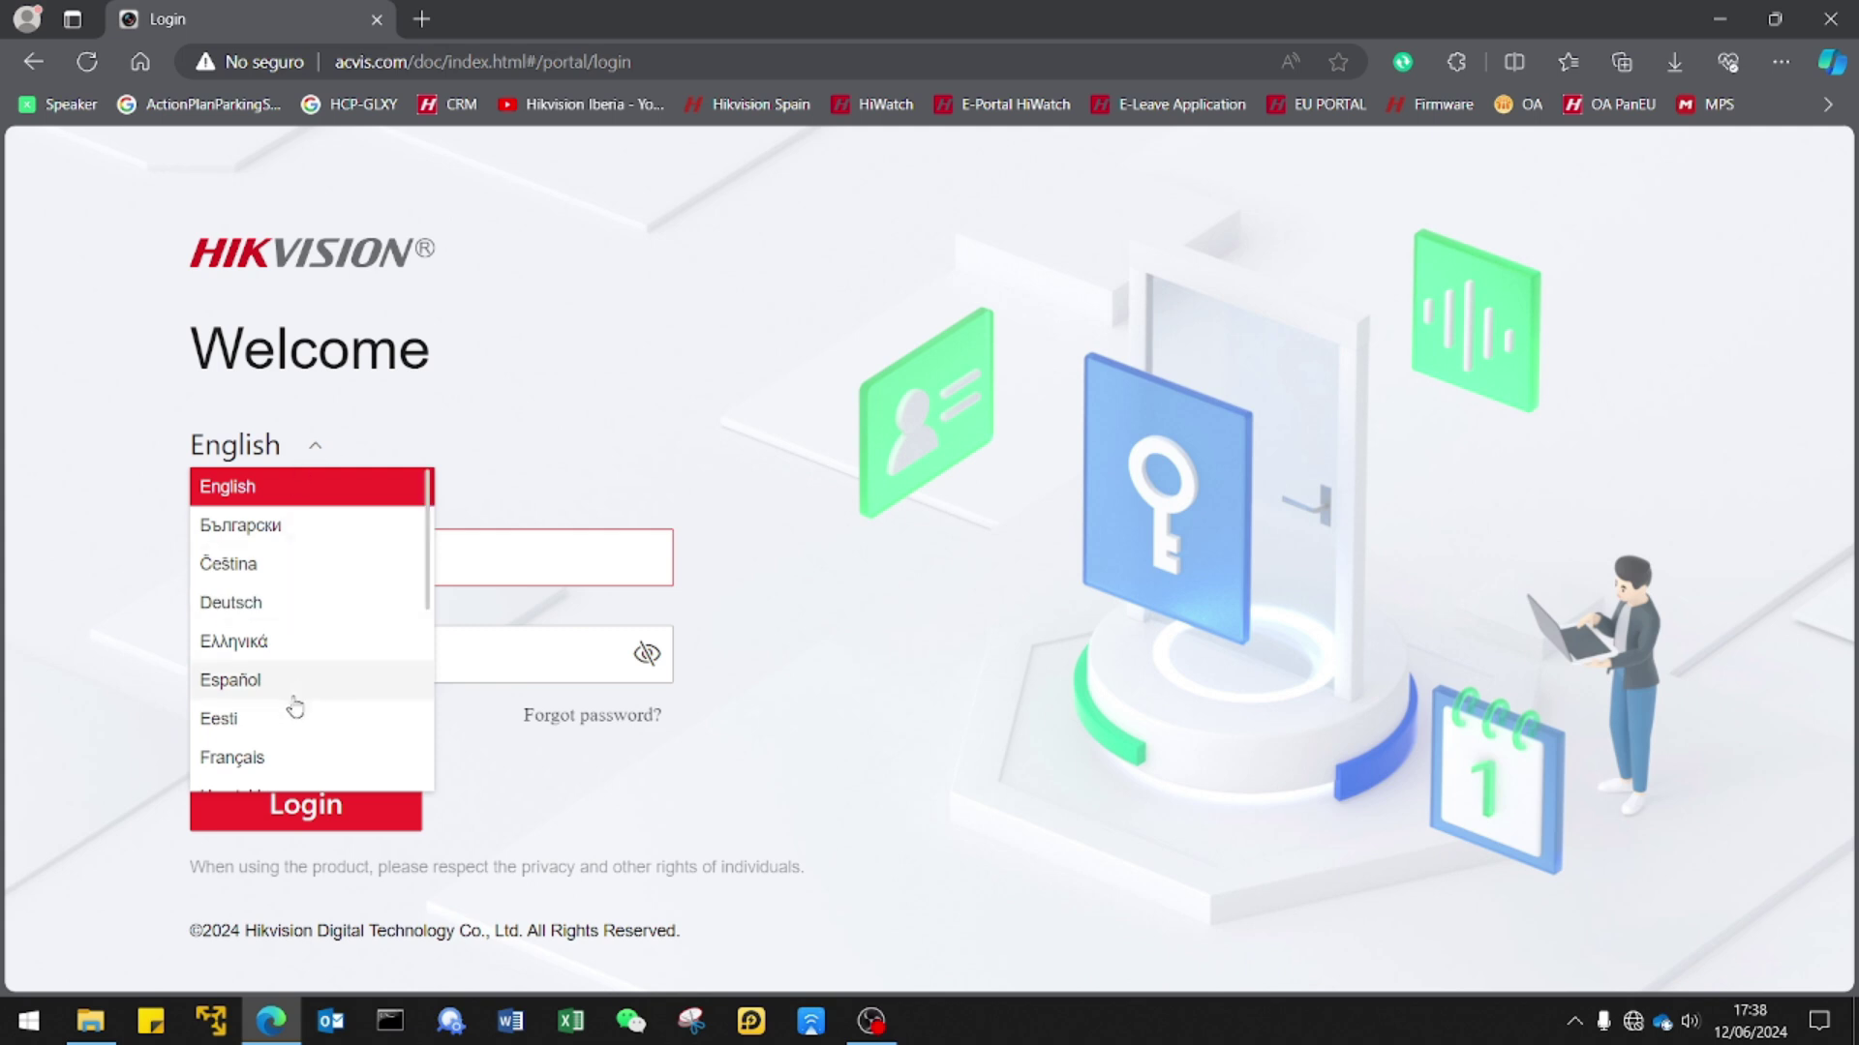
scroll(294, 699, down, 4)
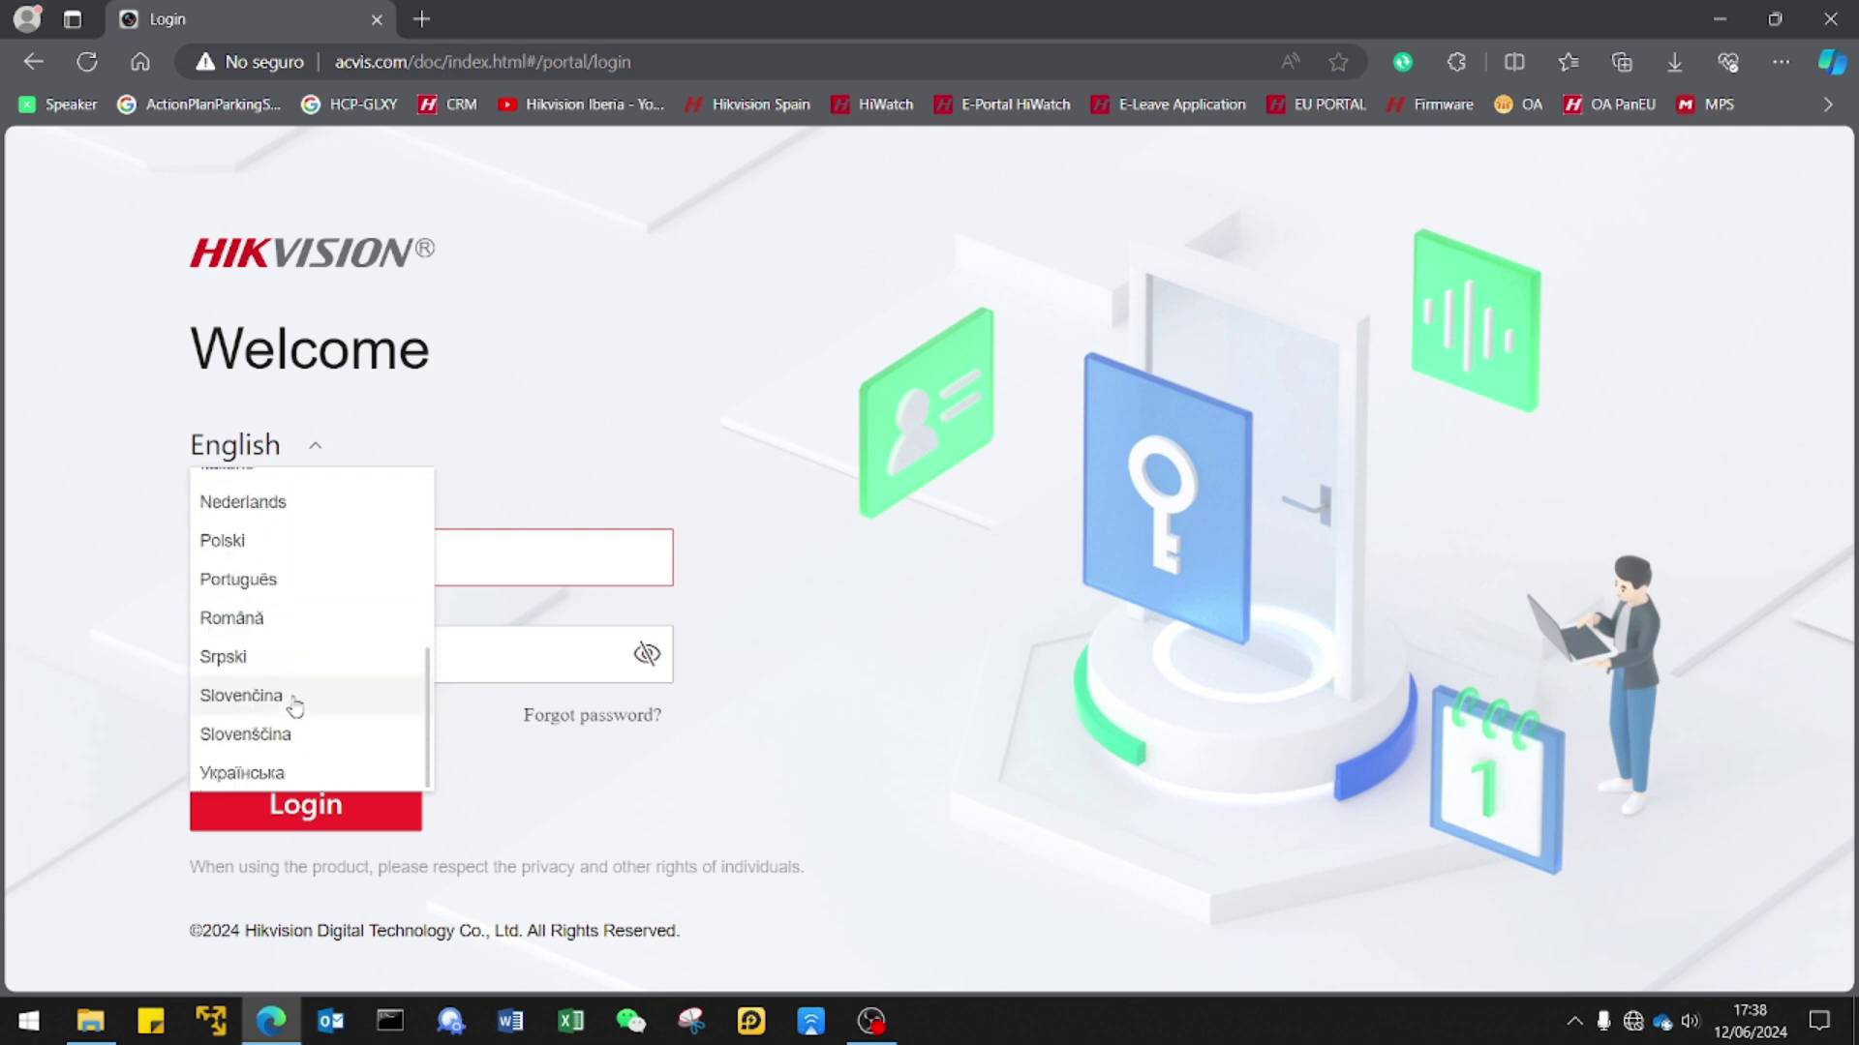
scroll(295, 699, up, 4)
click(292, 682)
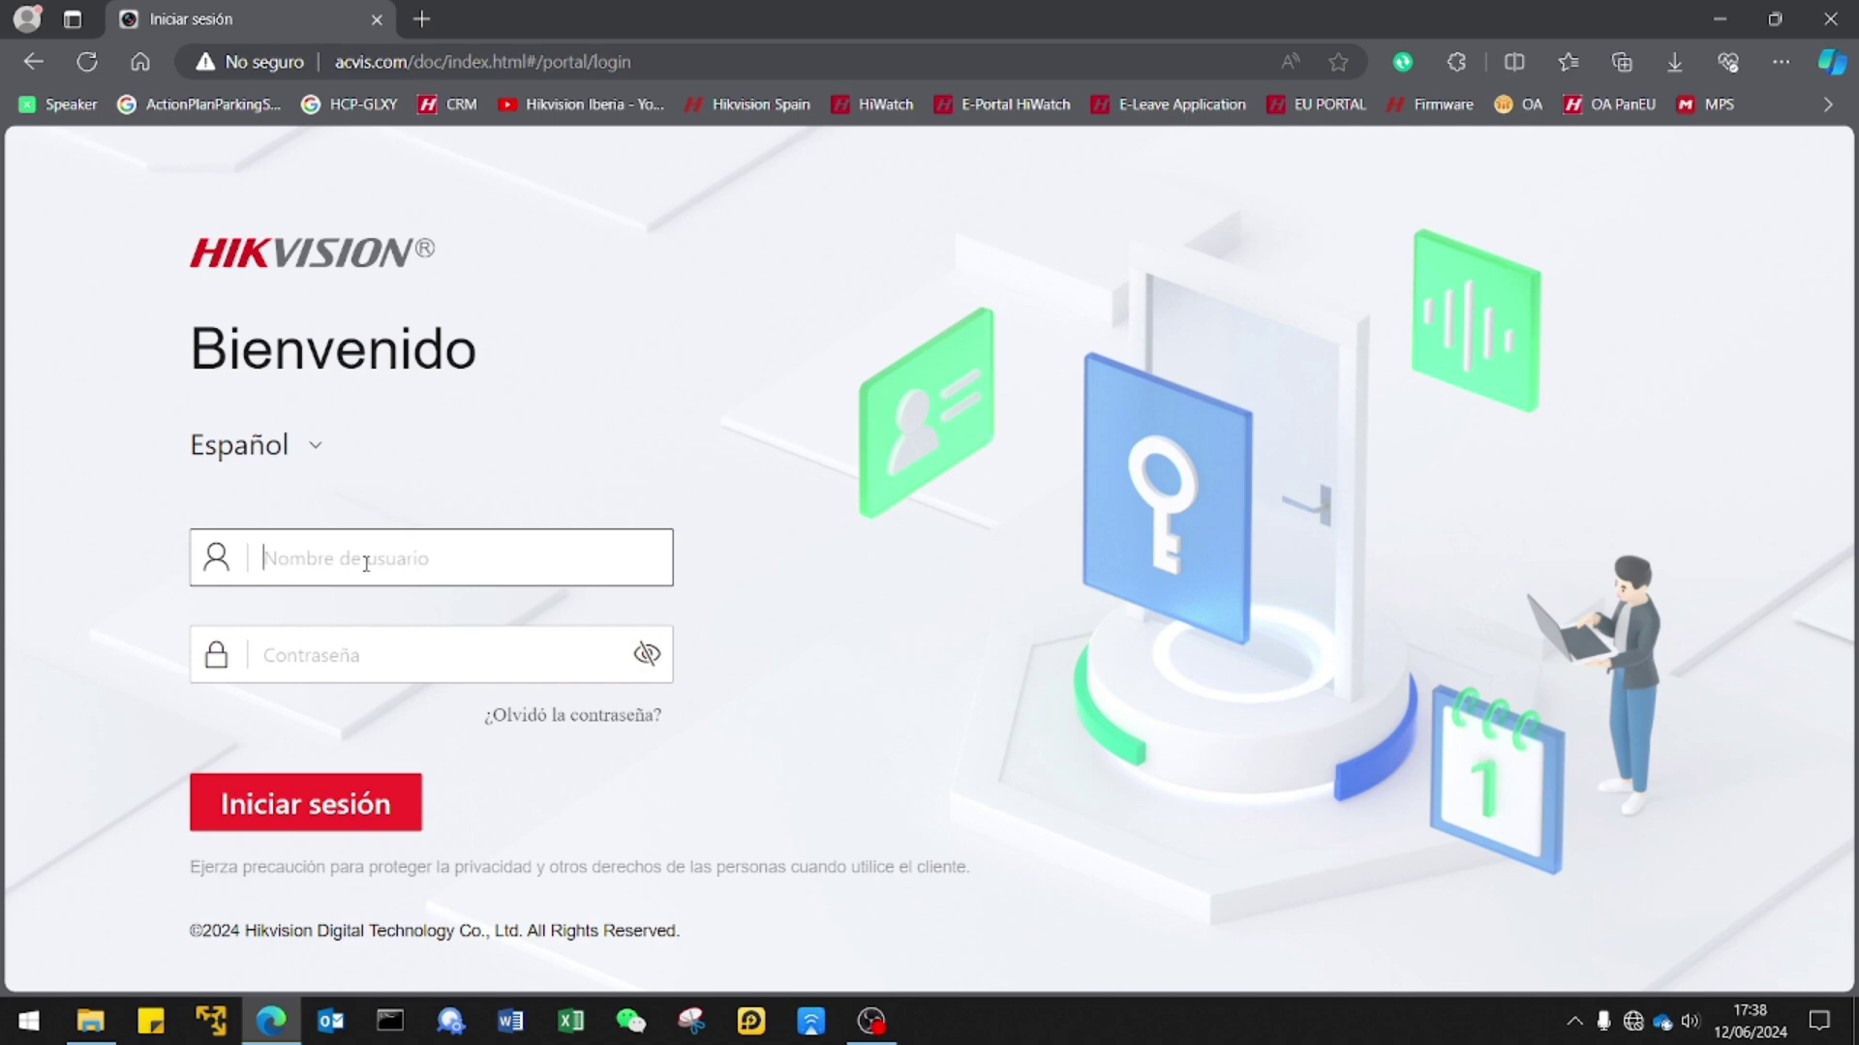
Log in as admin with the account password and accept keeping the default password.
text(admin)
key(Tab)
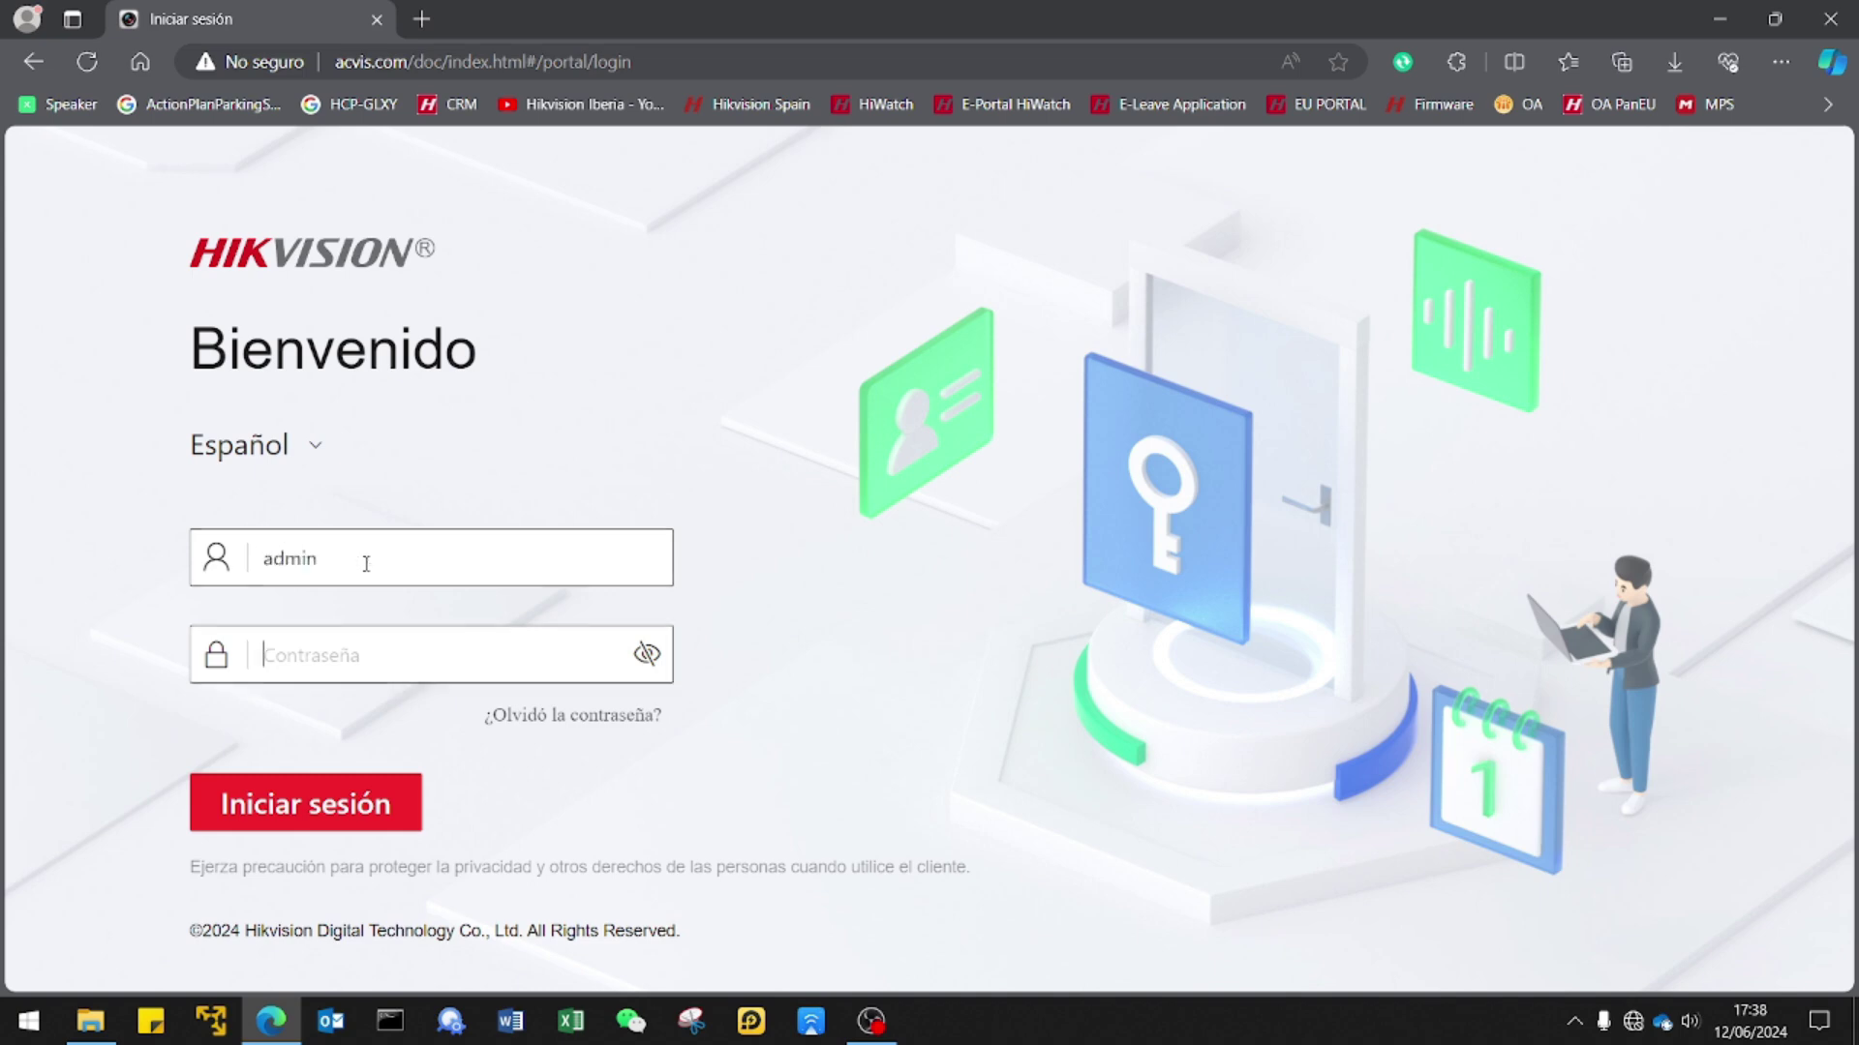
text(••••••••)
click(295, 796)
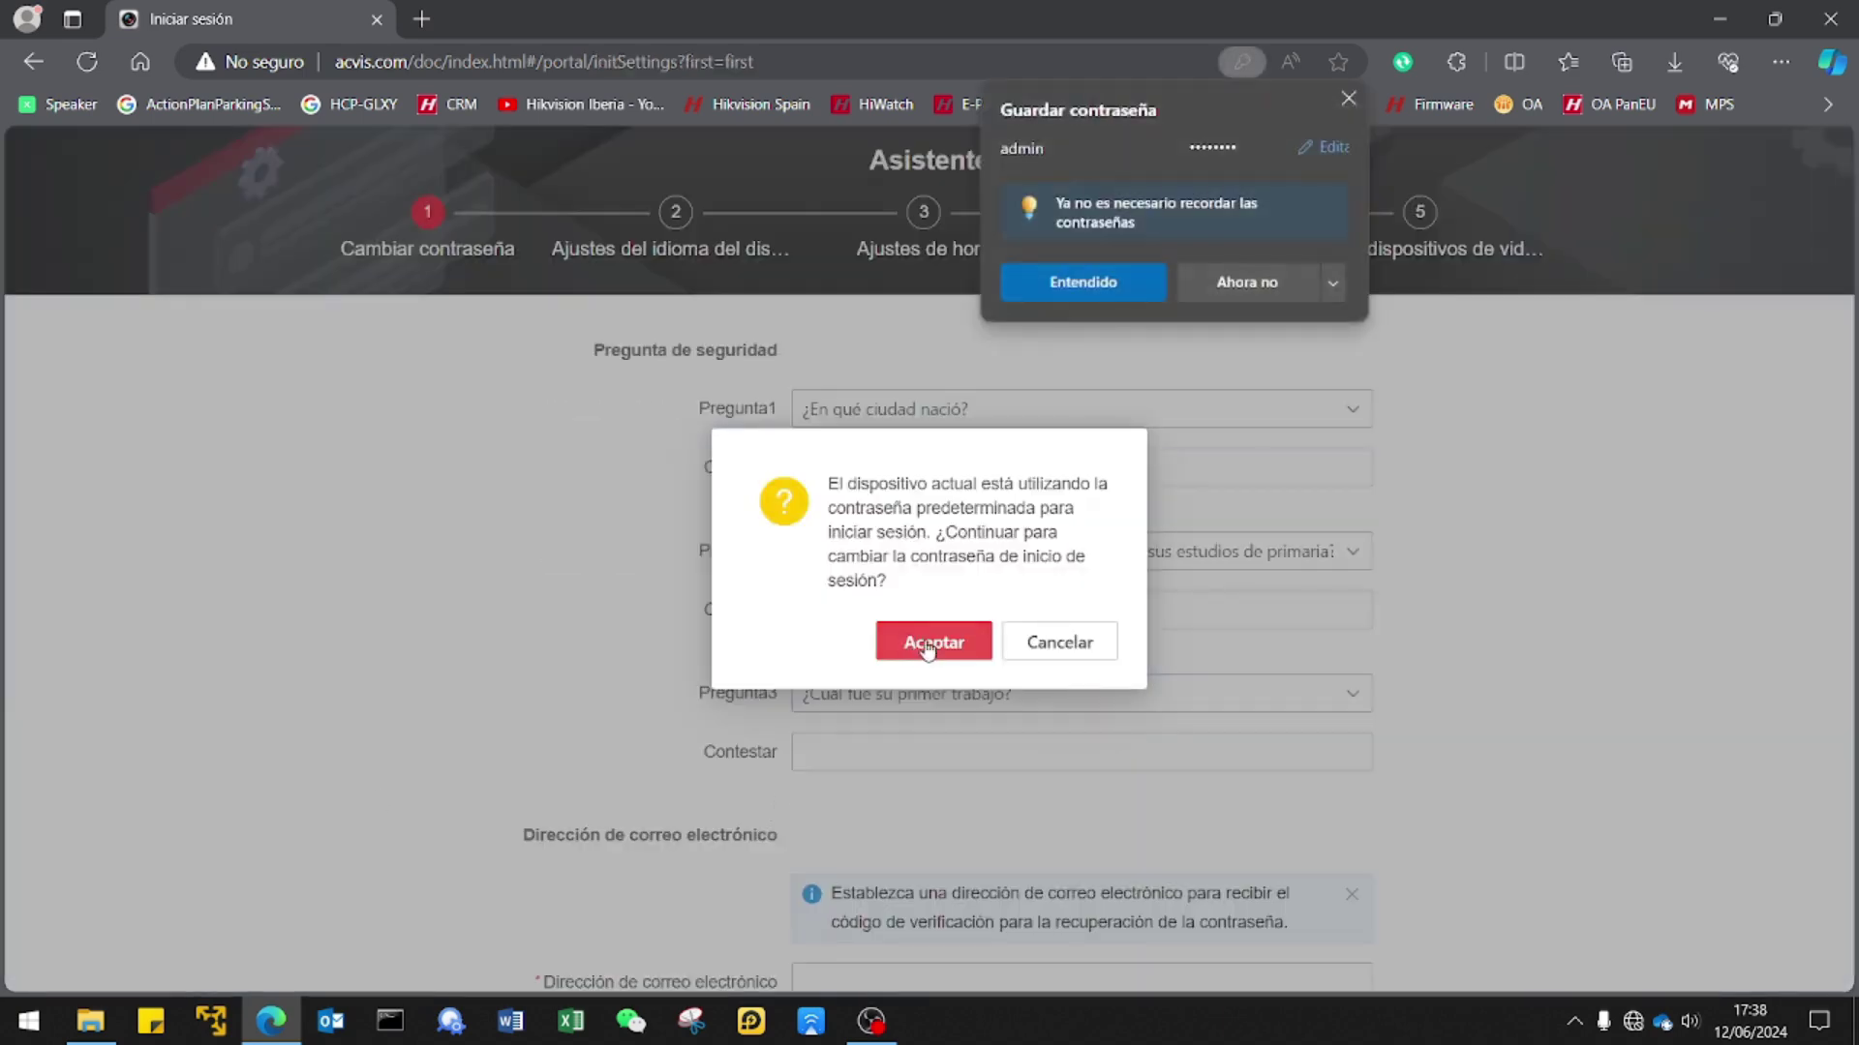
click(927, 644)
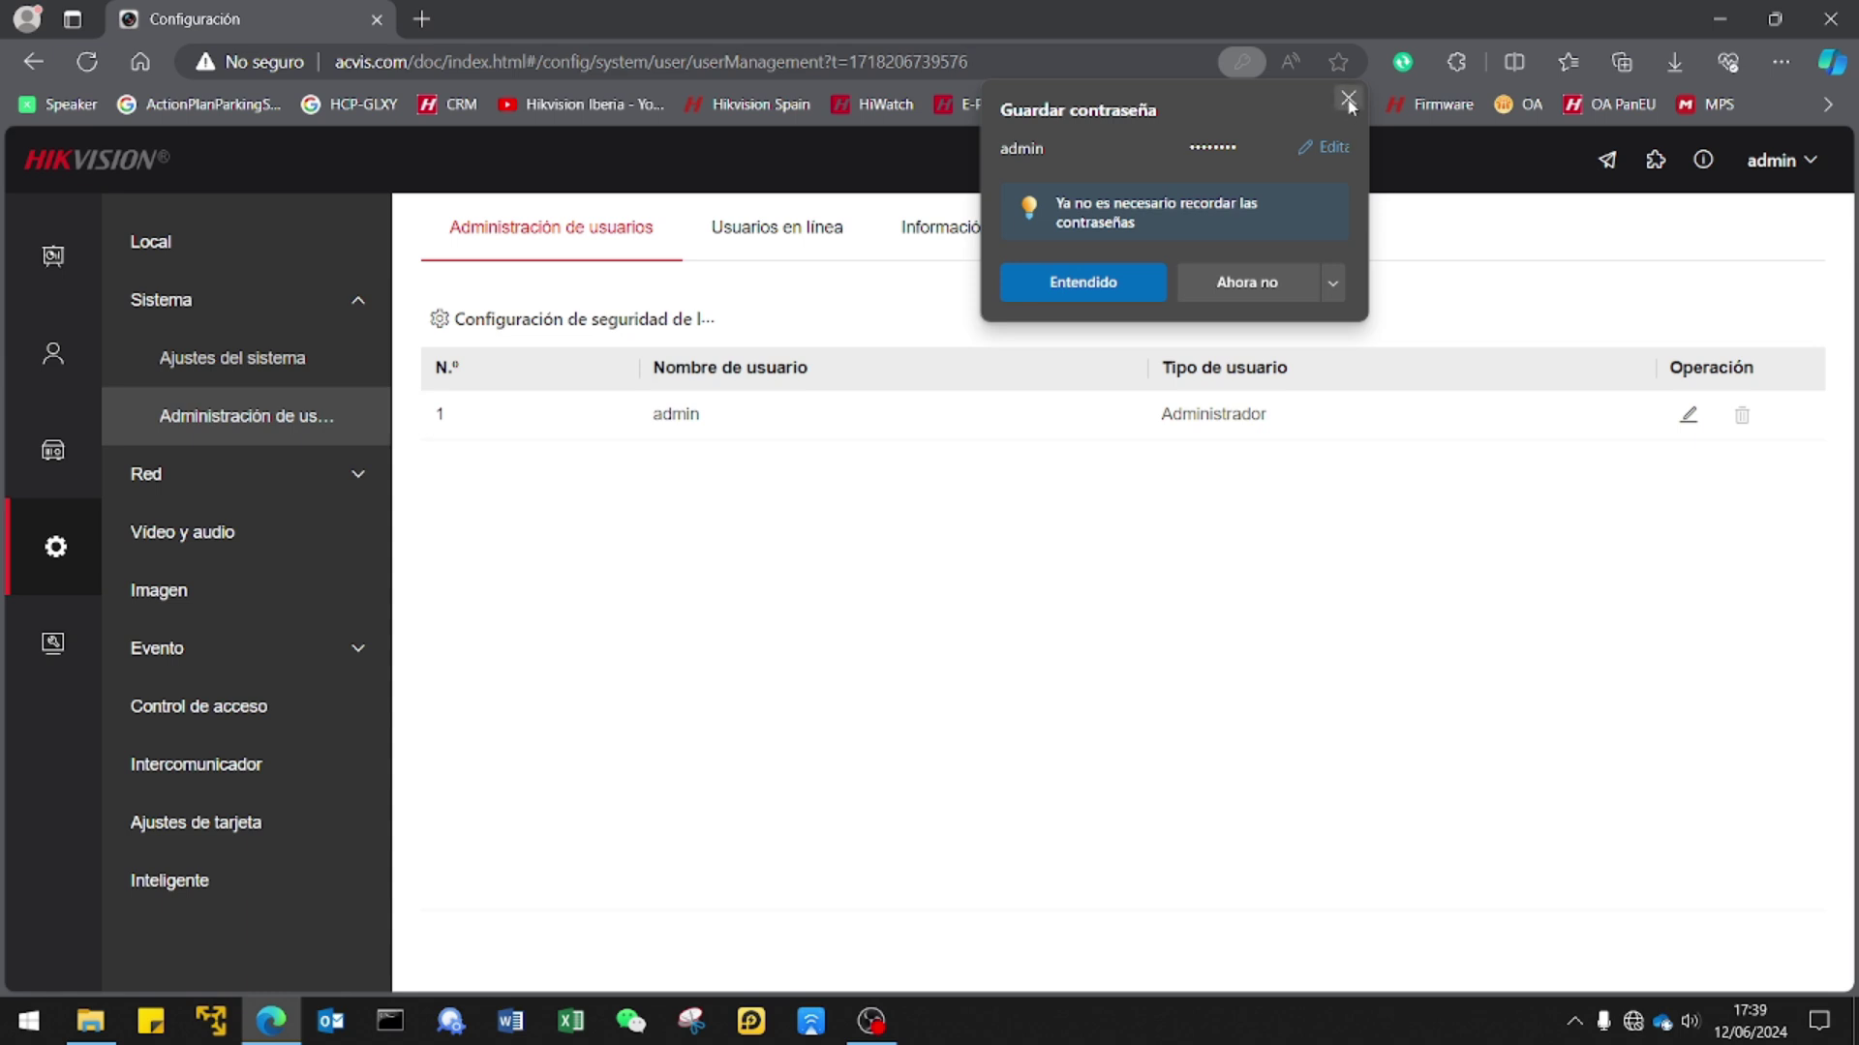
Dismiss Edge's save-password popup, view Descripción general, then go to Mantenimiento y seguridad.
click(1349, 99)
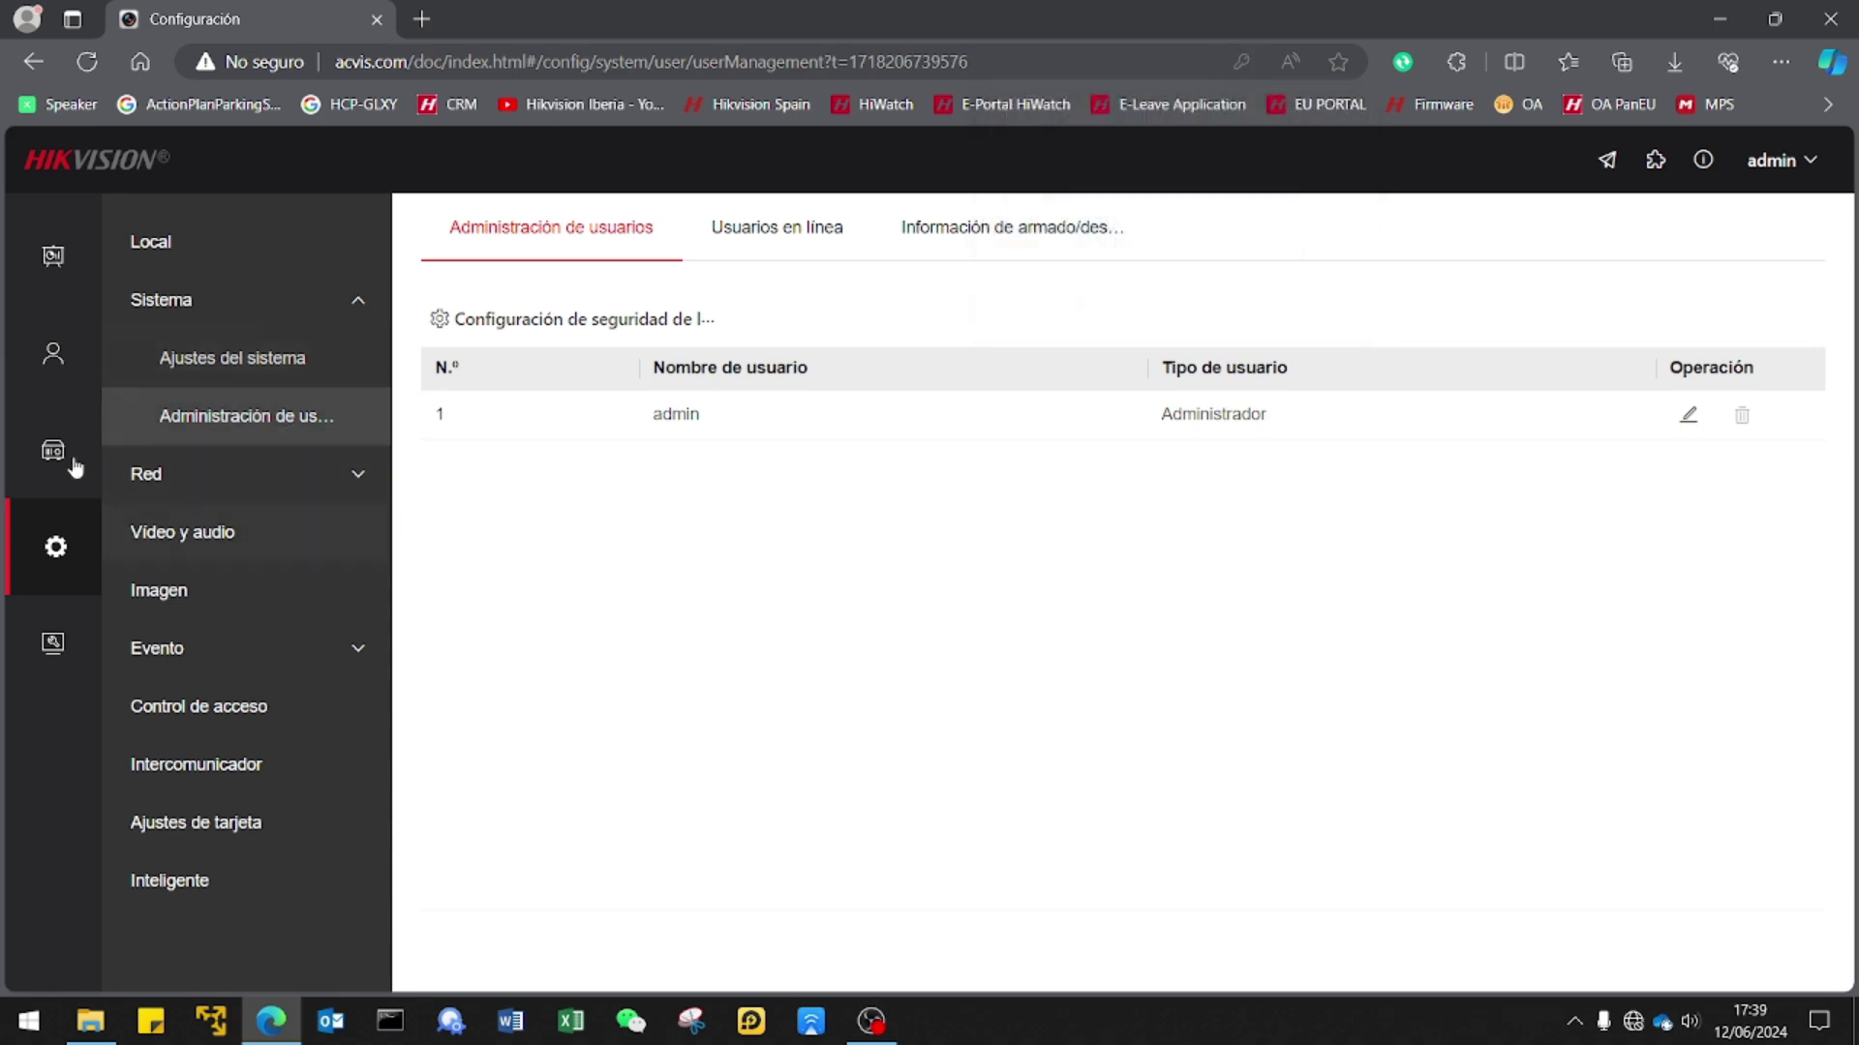
click(57, 288)
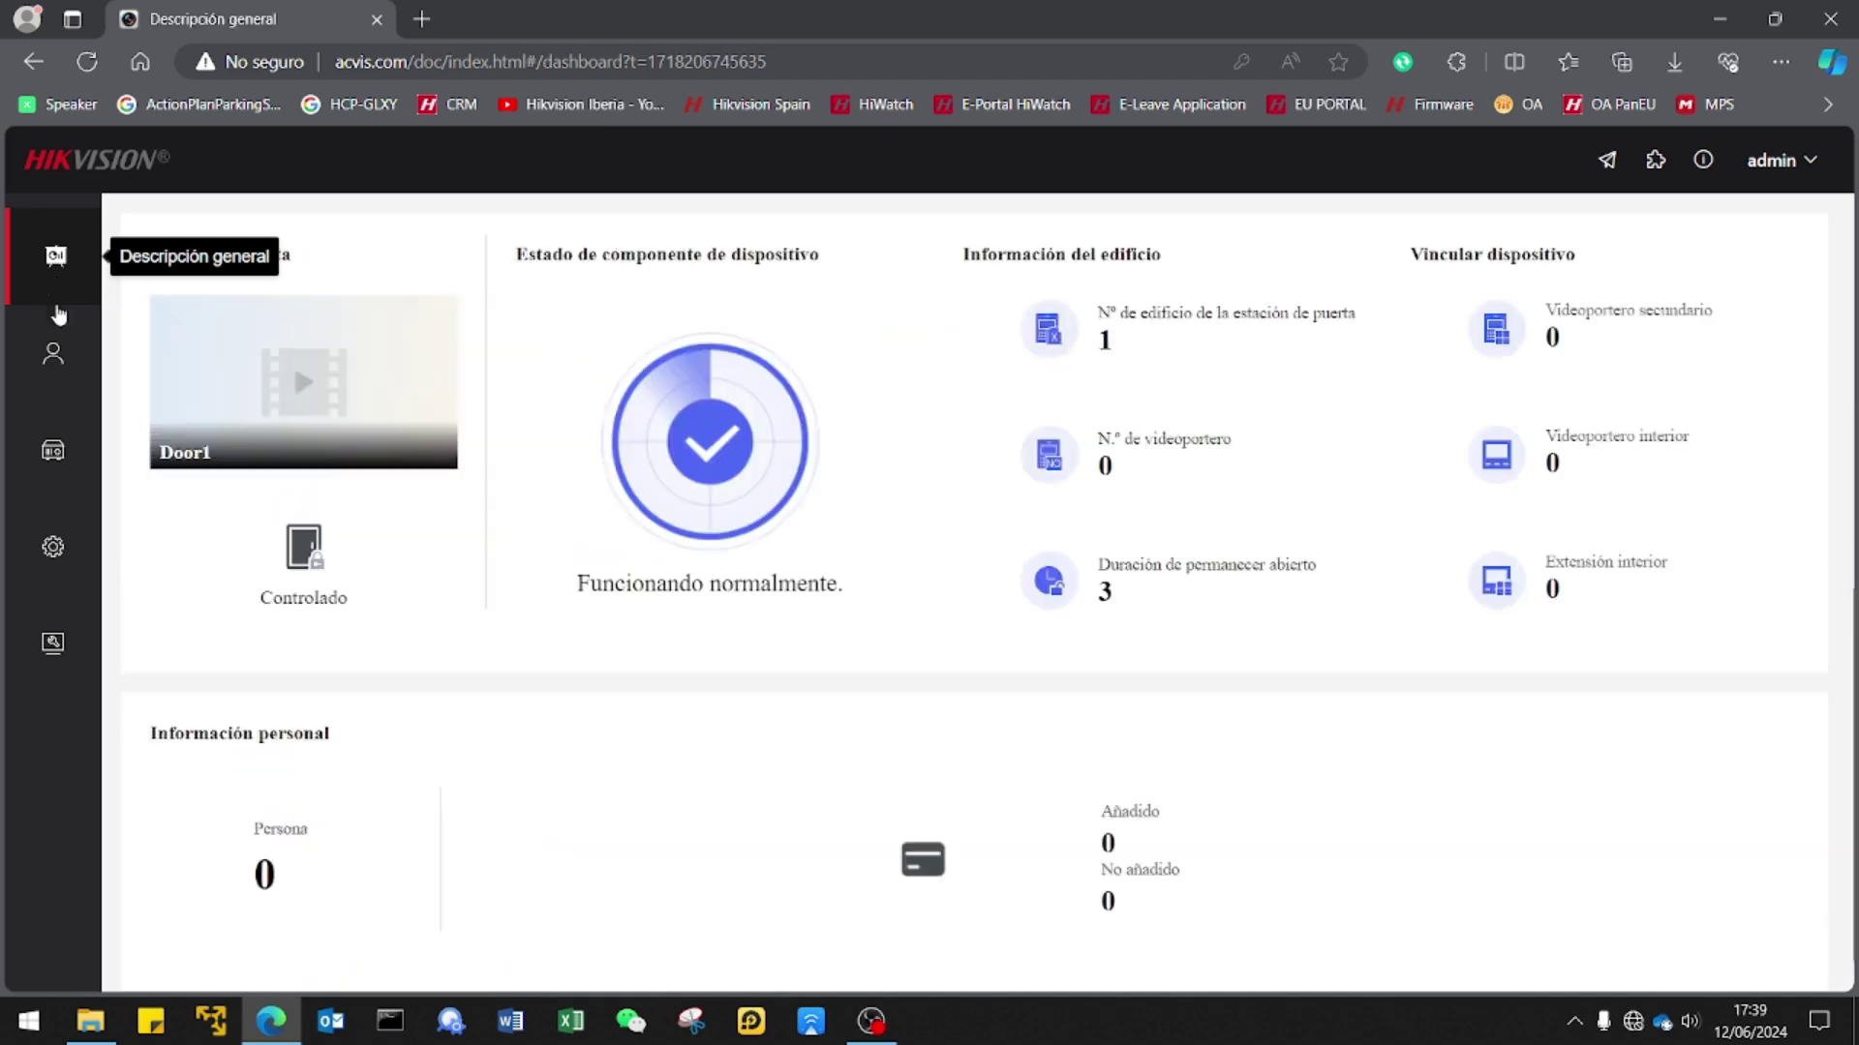
mouse_move(303, 547)
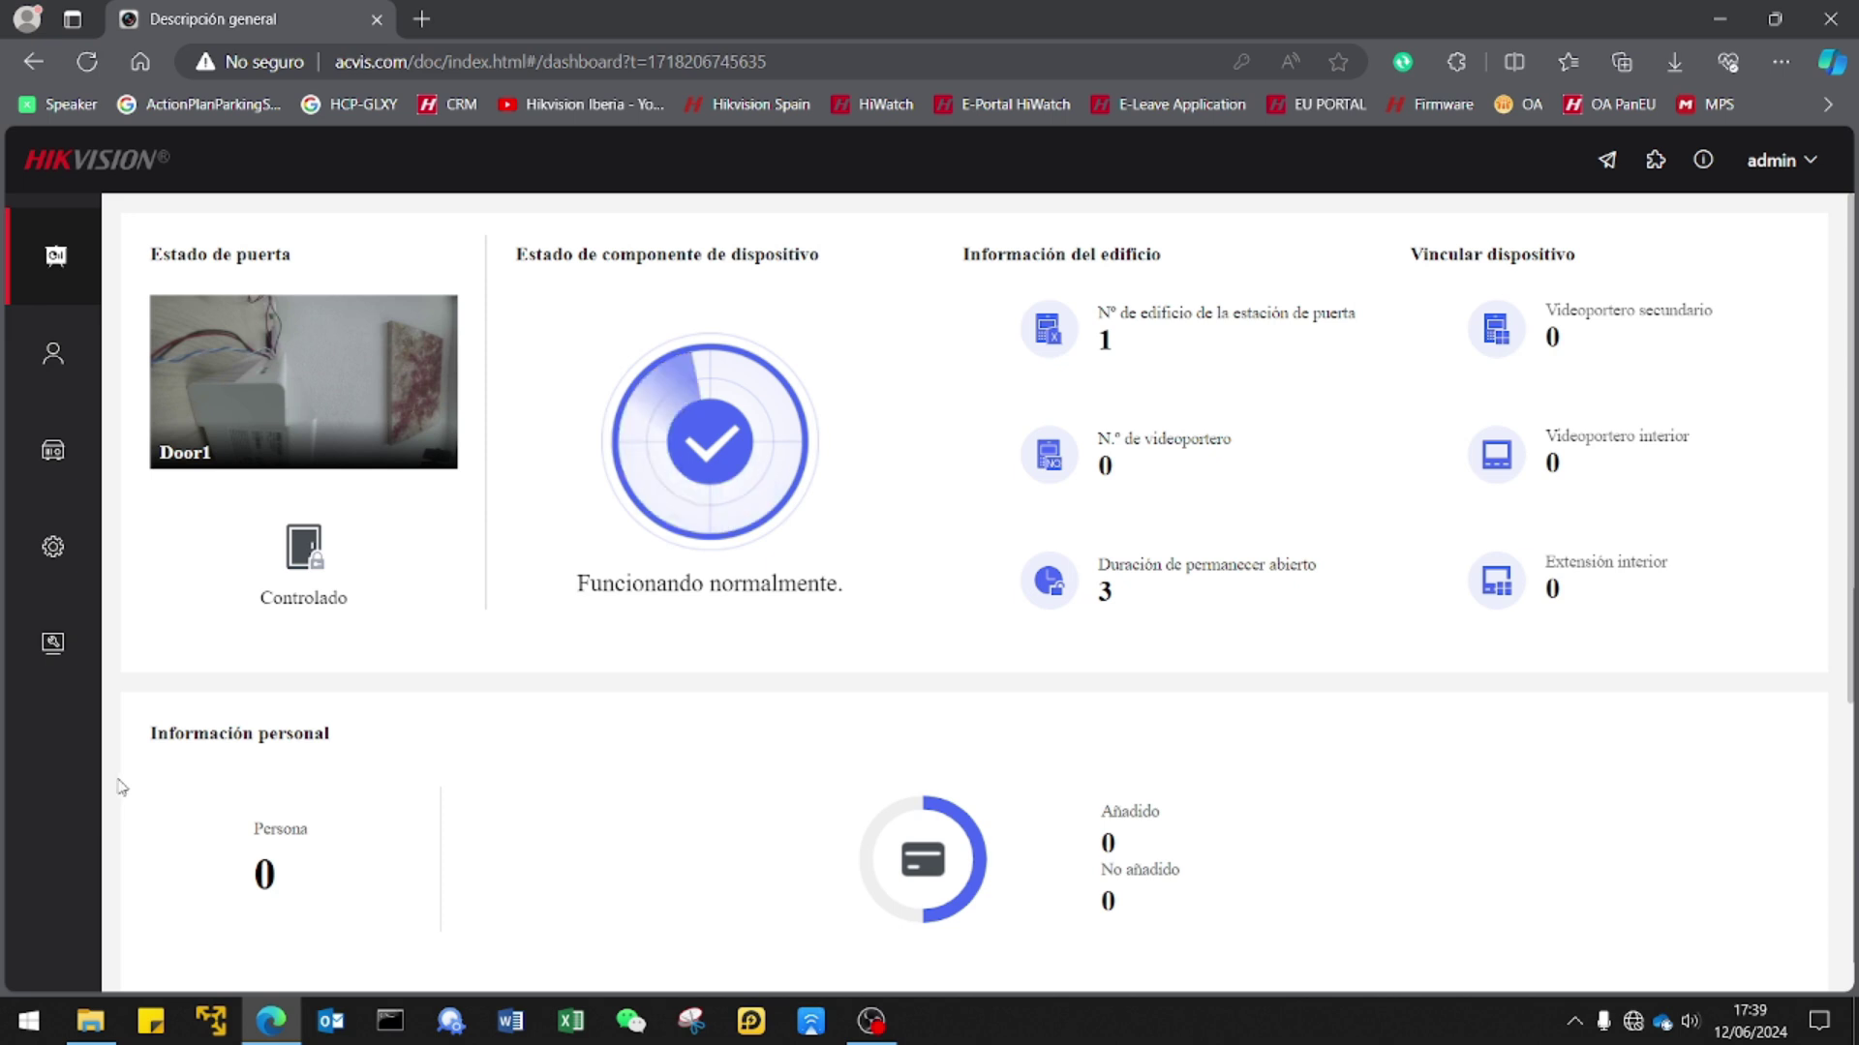
click(55, 644)
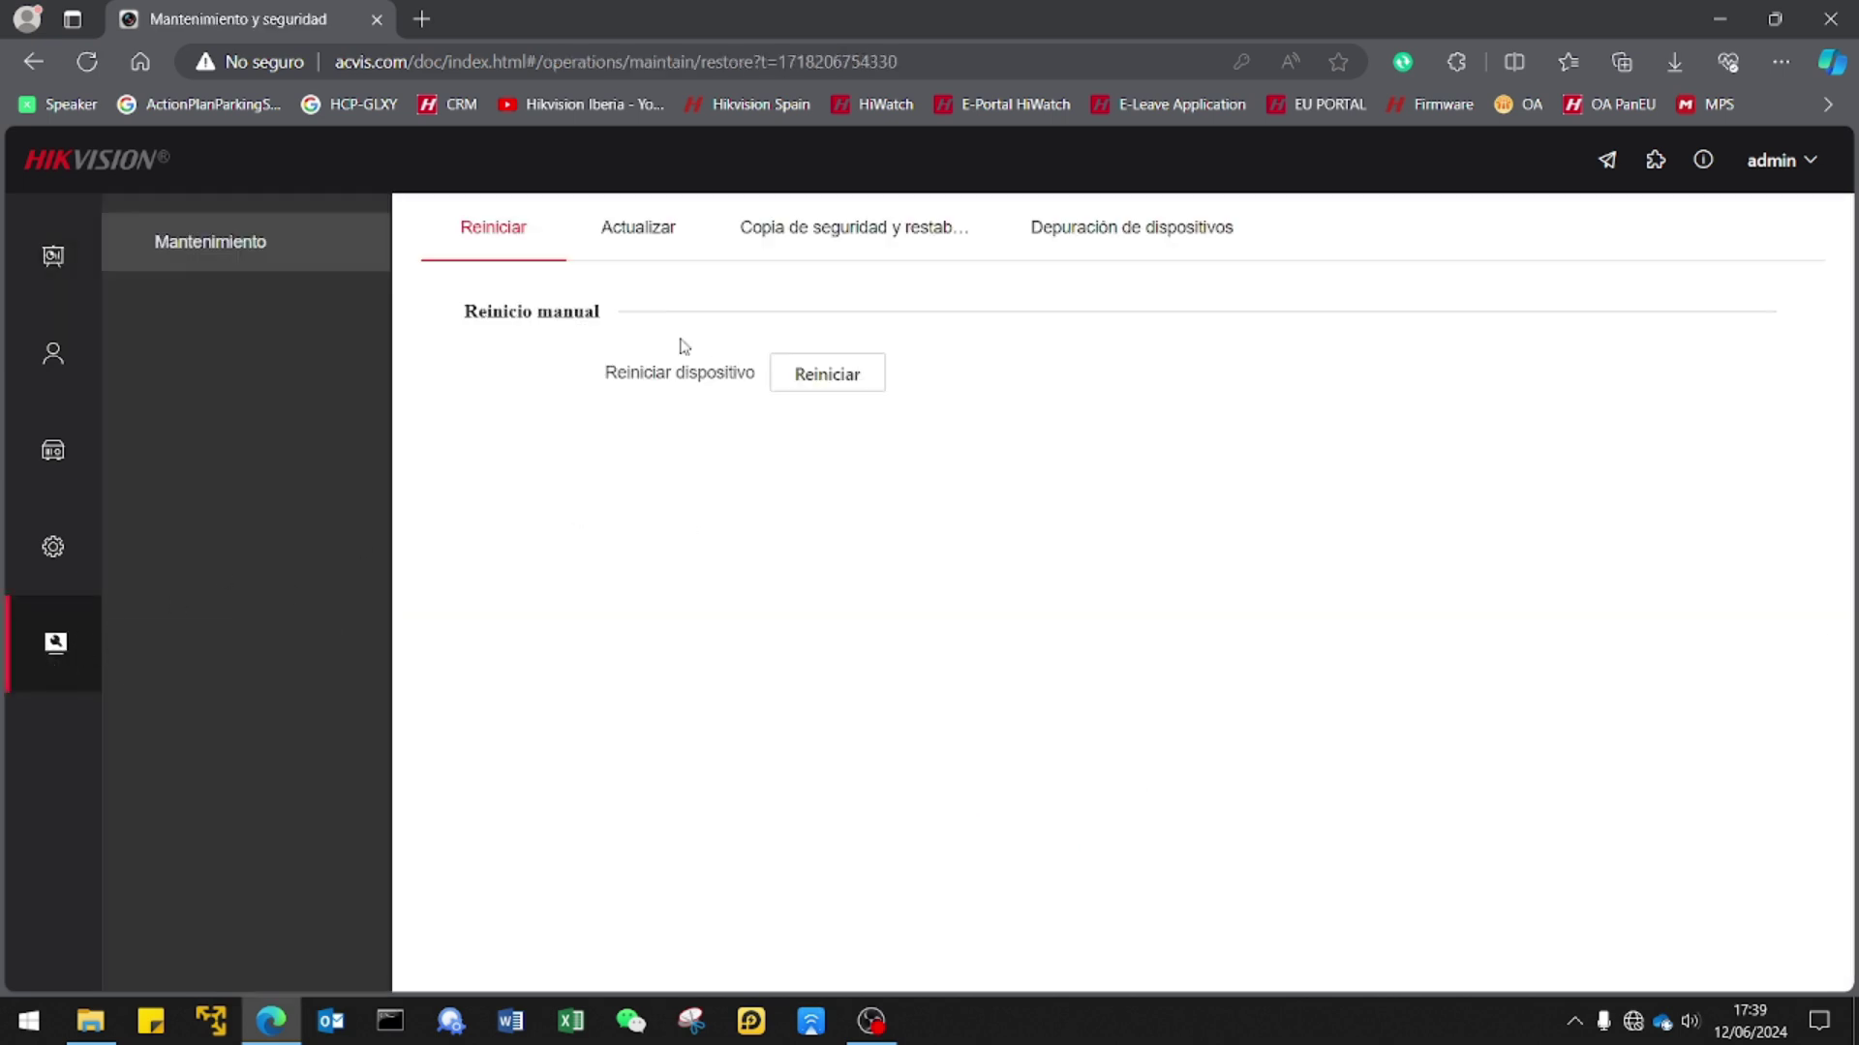
Check the installed firmware V1.0.3 build 240422 on the Actualizar tab.
click(636, 234)
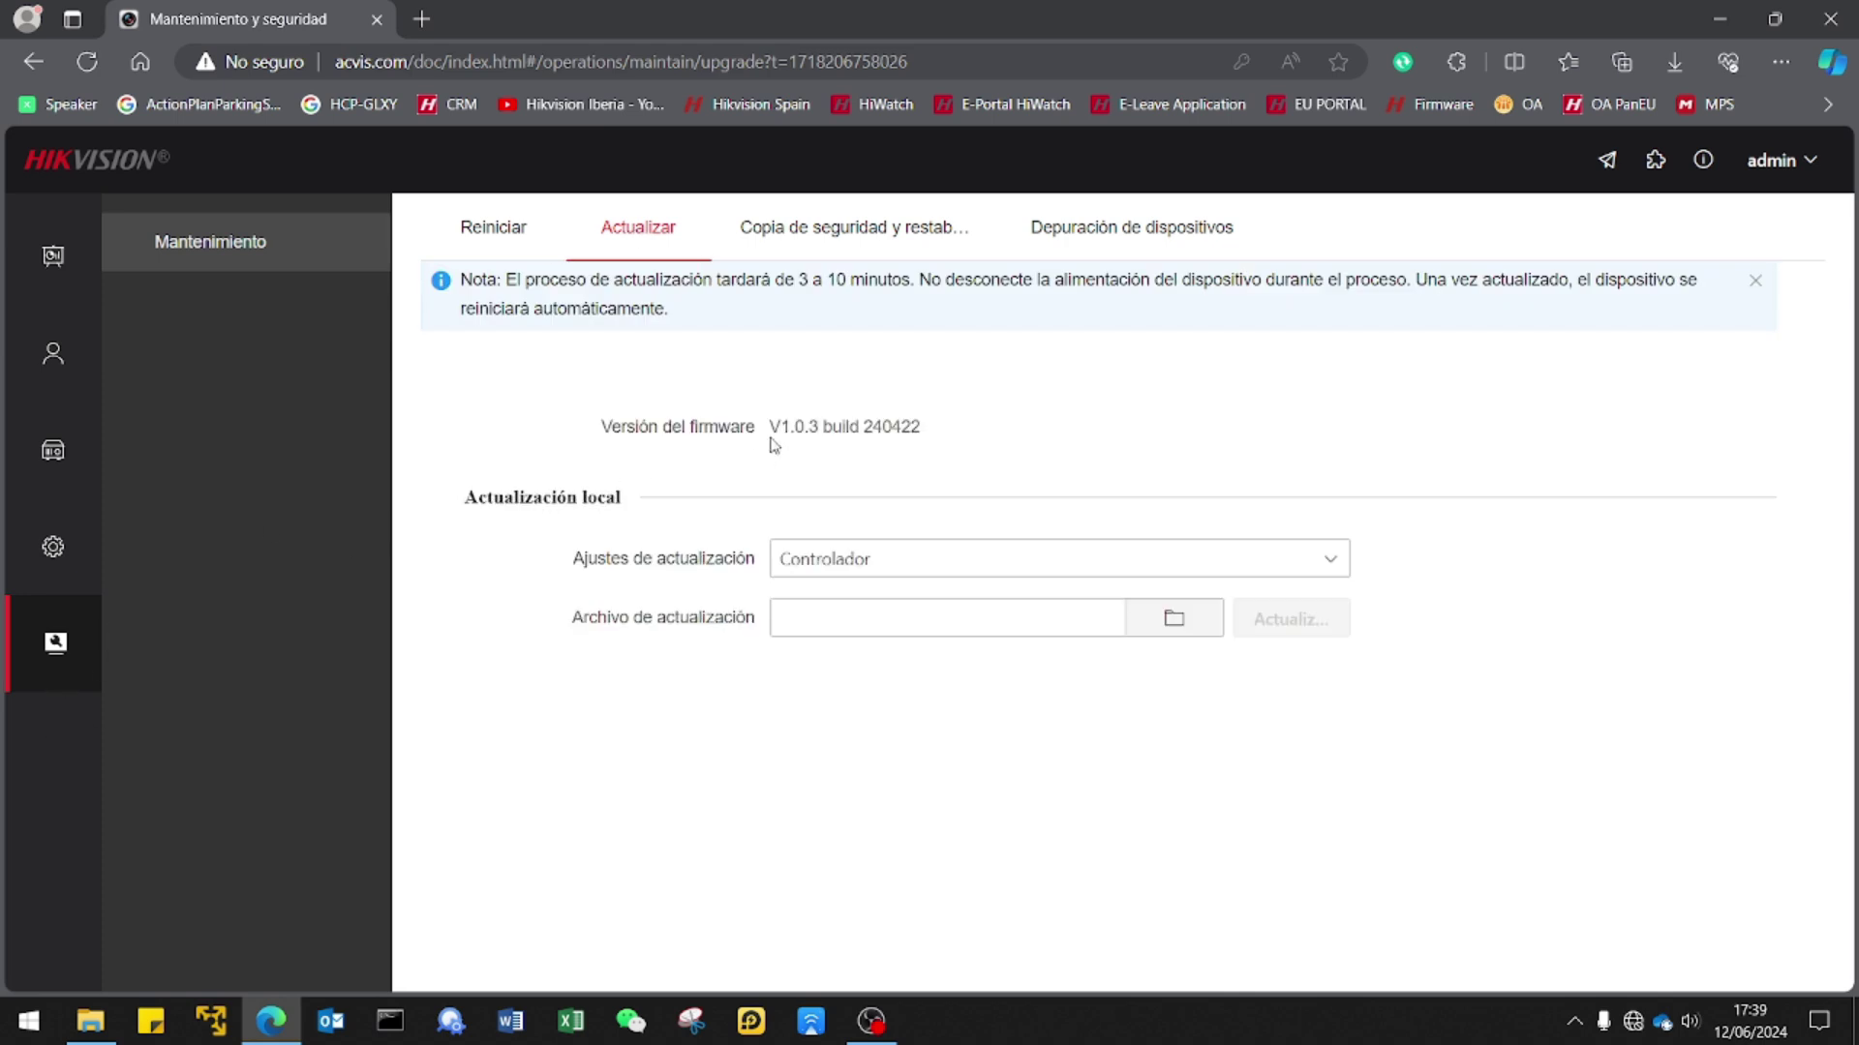
drag(770, 425, 937, 426)
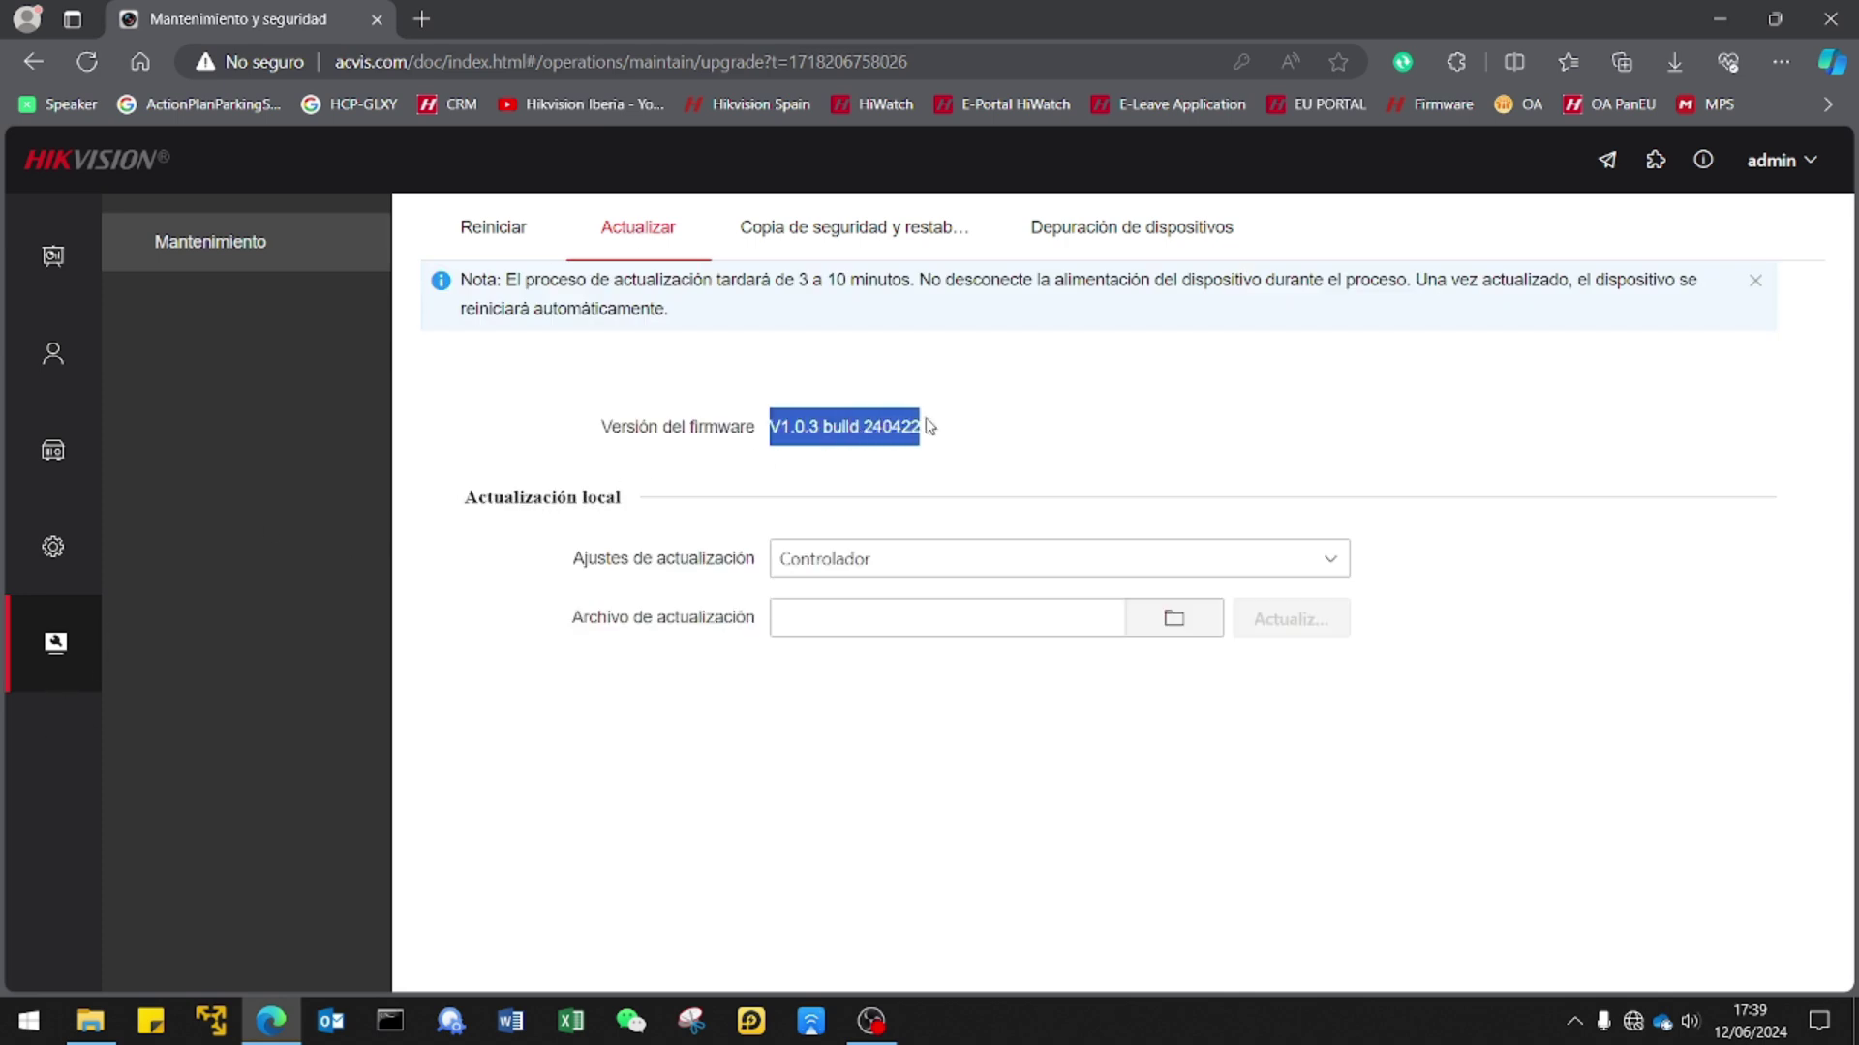
click(89, 1026)
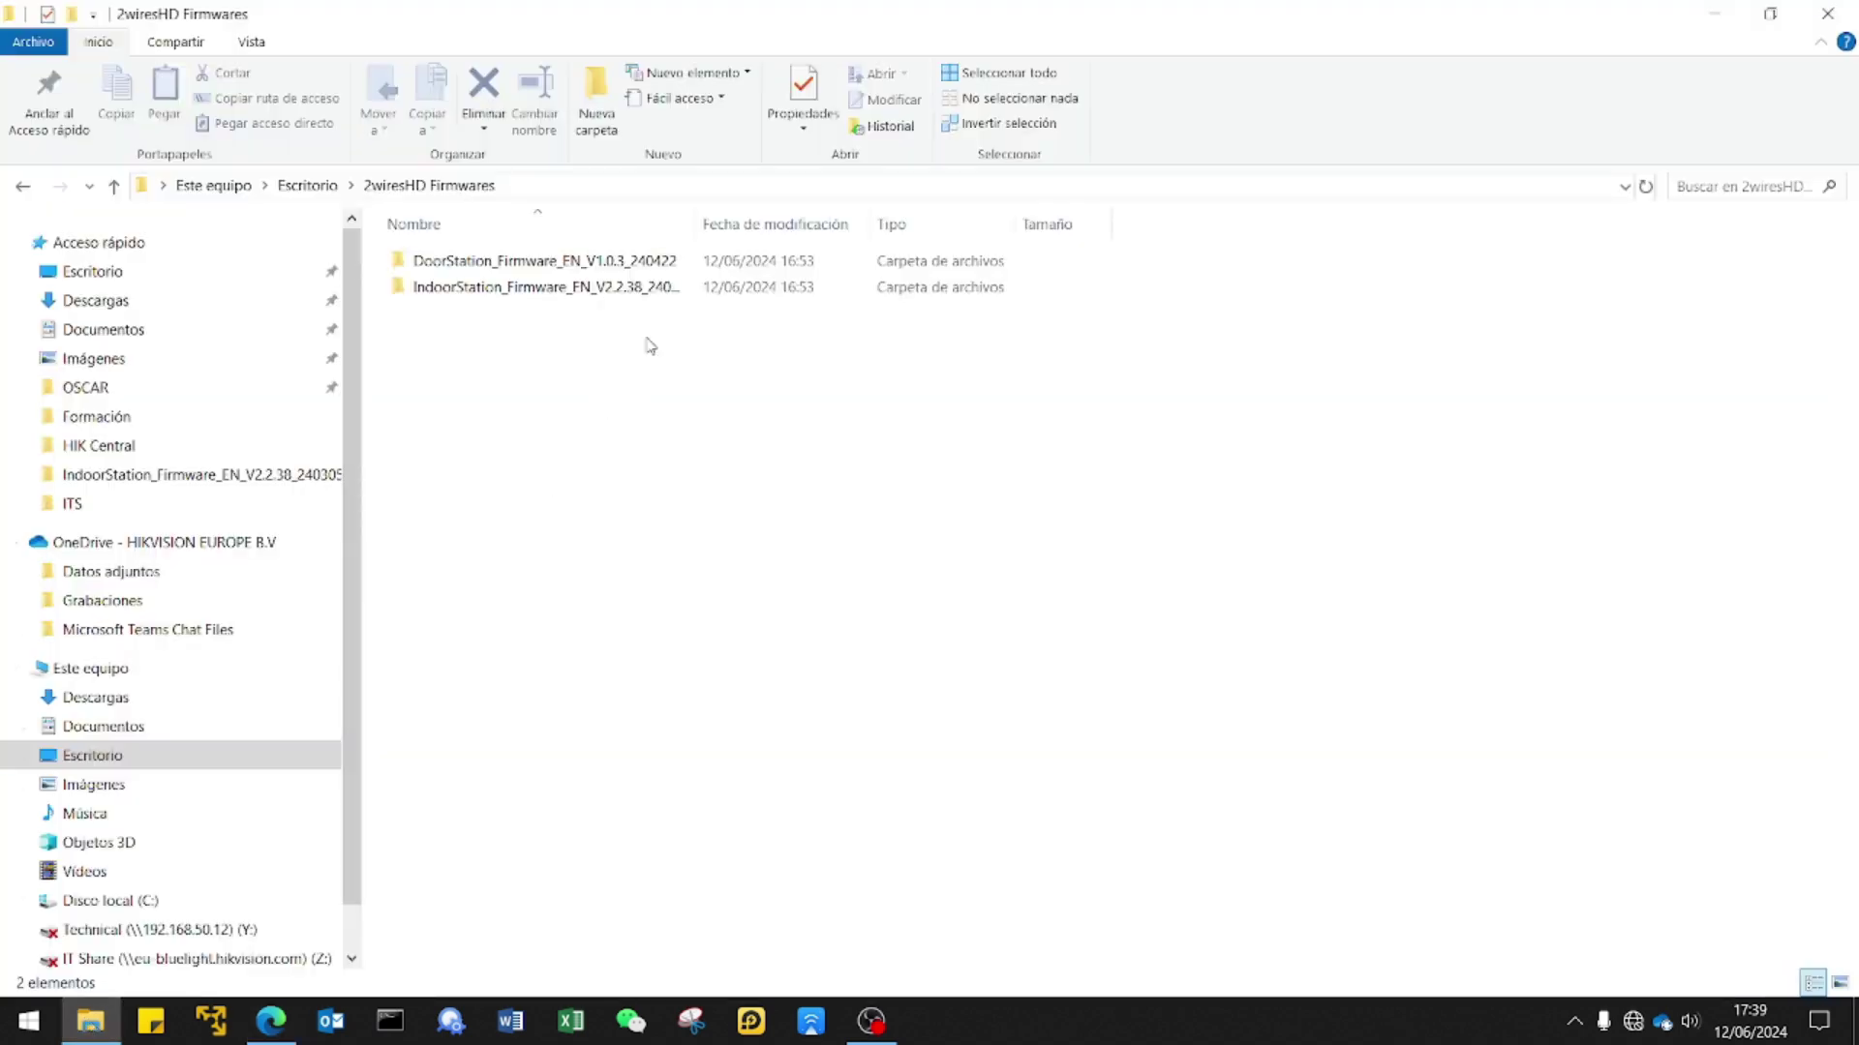
mouse_move(651, 266)
click(1719, 24)
click(963, 452)
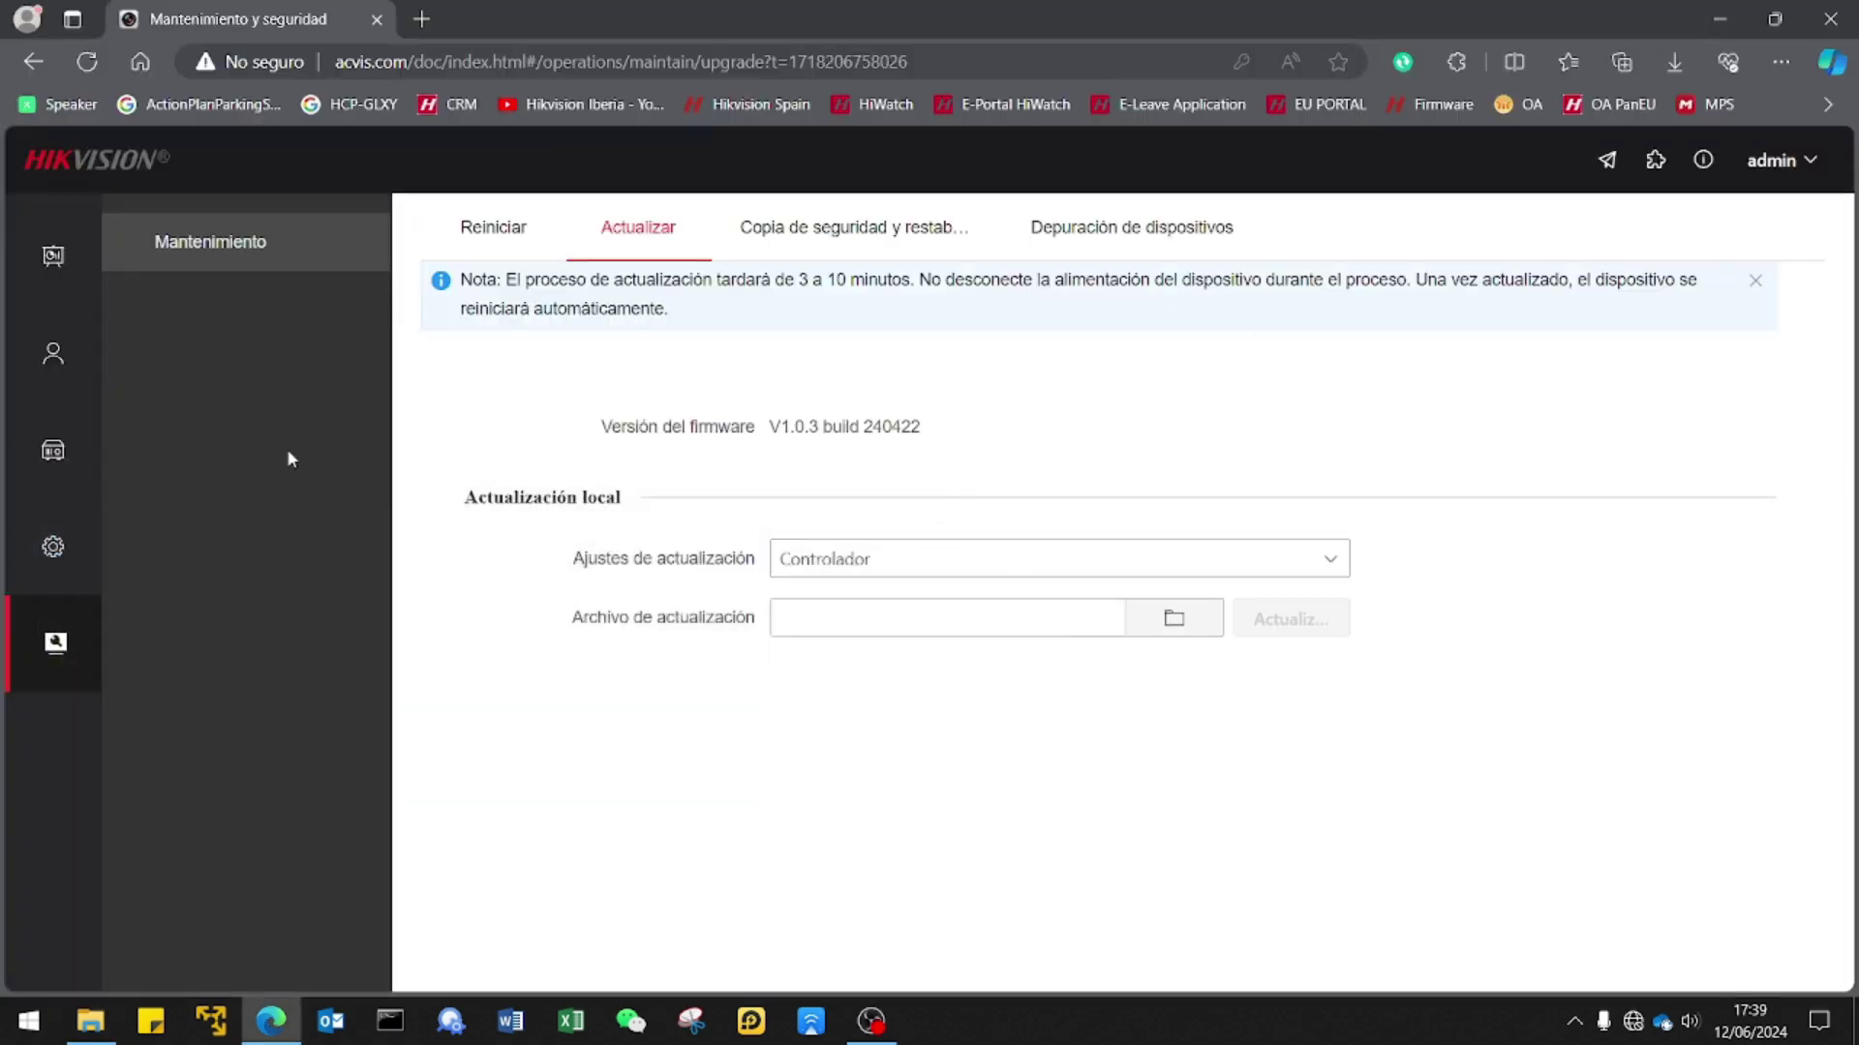
Open device management and refresh it to list the three online connected devices.
click(60, 462)
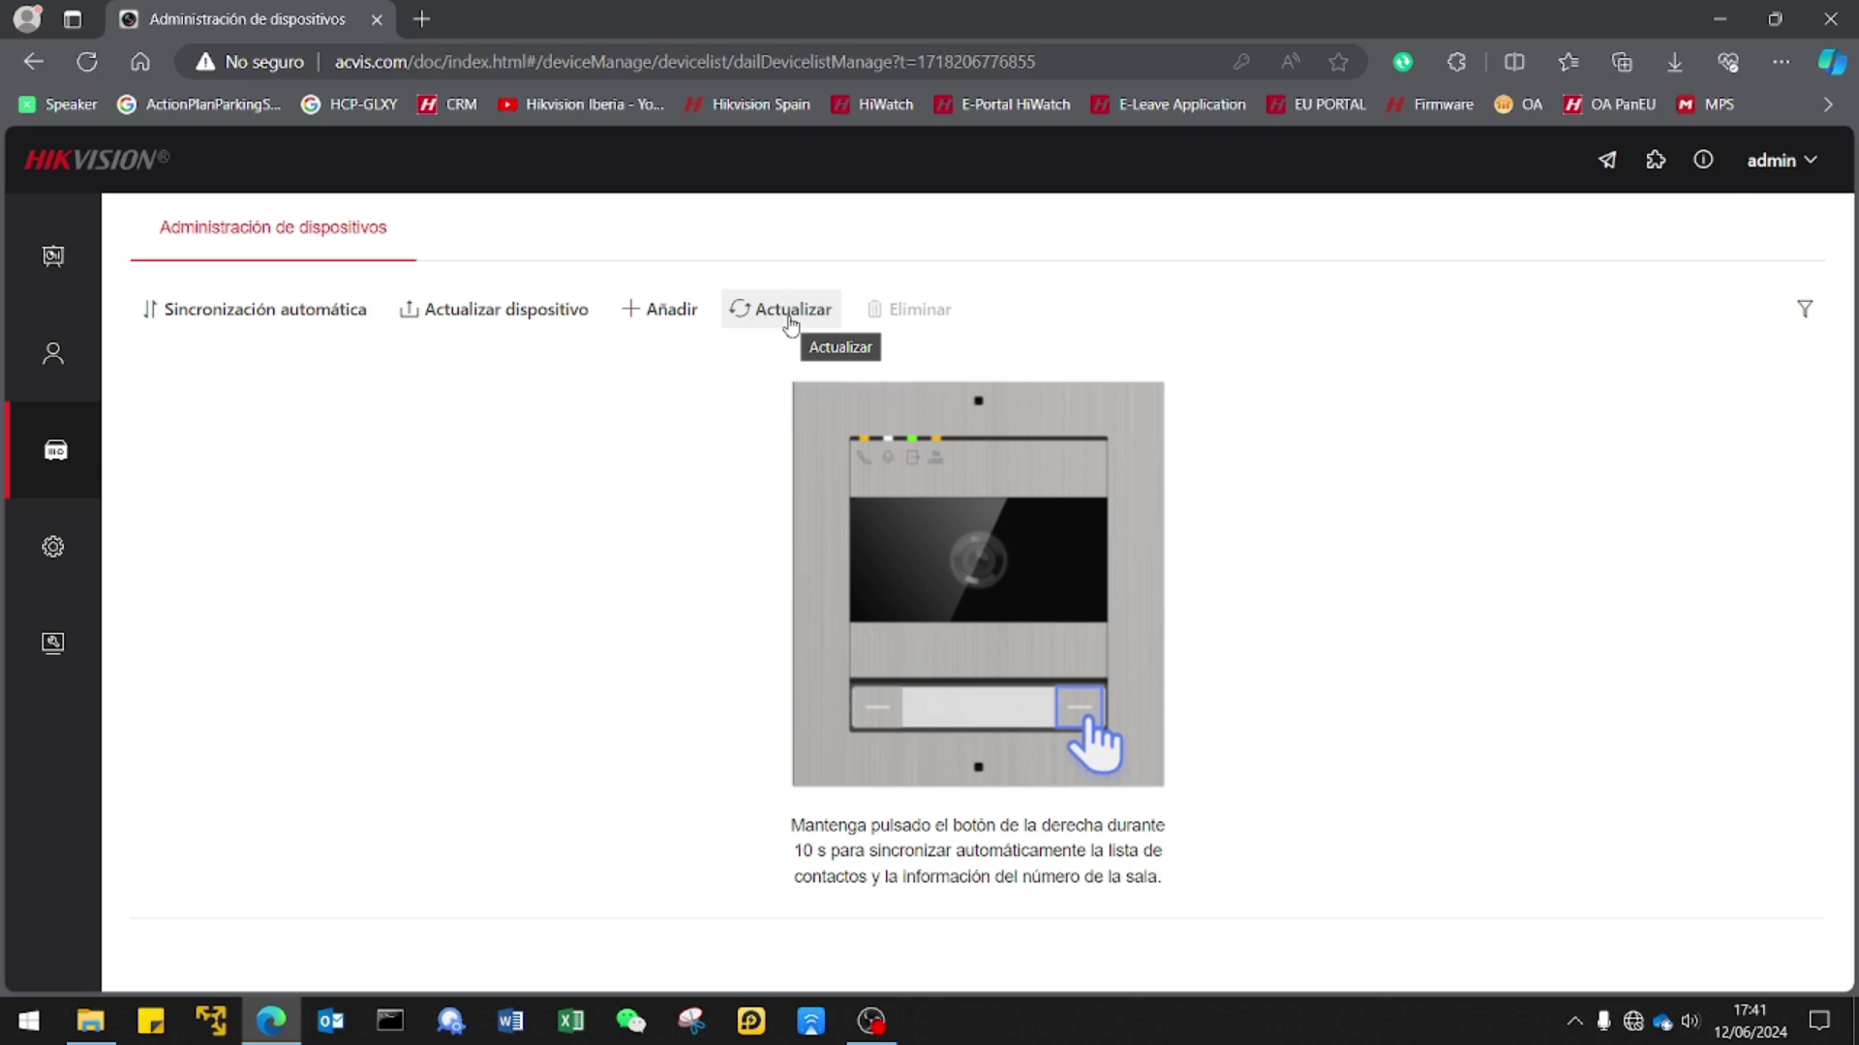
click(791, 325)
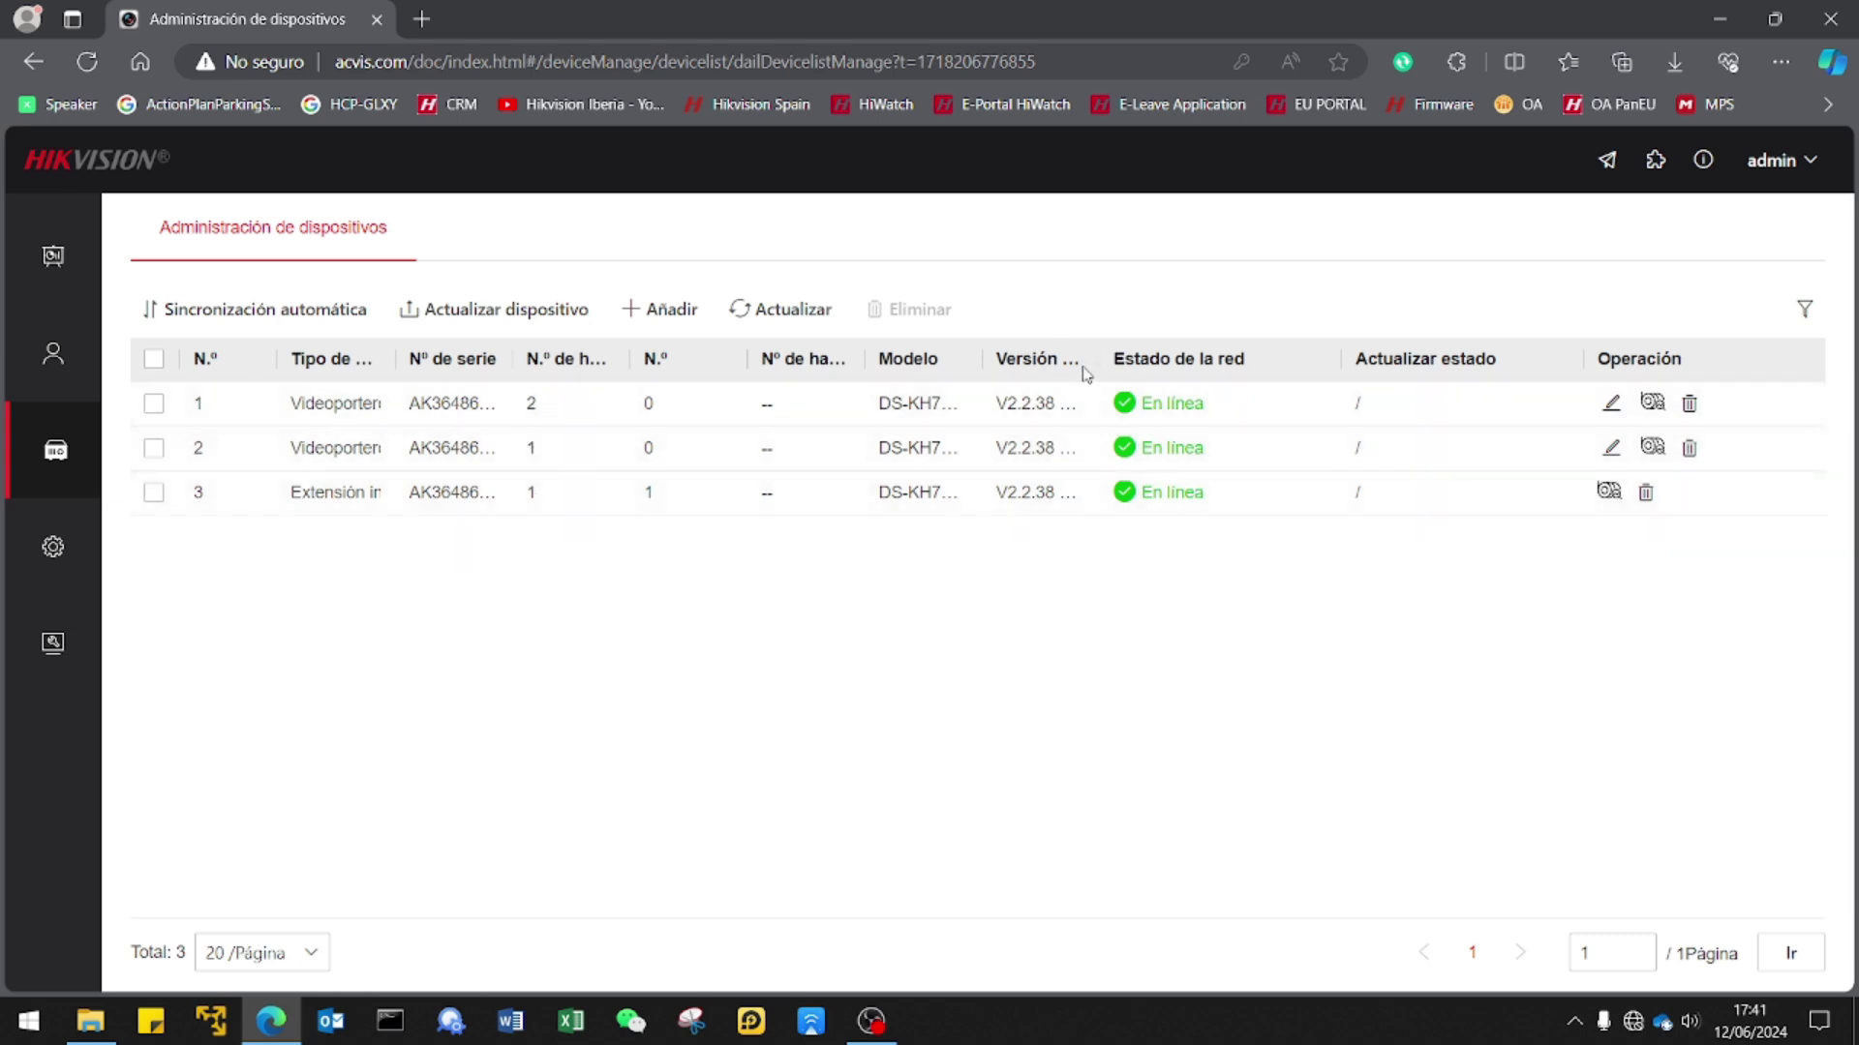
Widen the Versión actual column to show V2.2.38 build 240305, then bring up the firmware folder.
drag(1202, 357, 1200, 357)
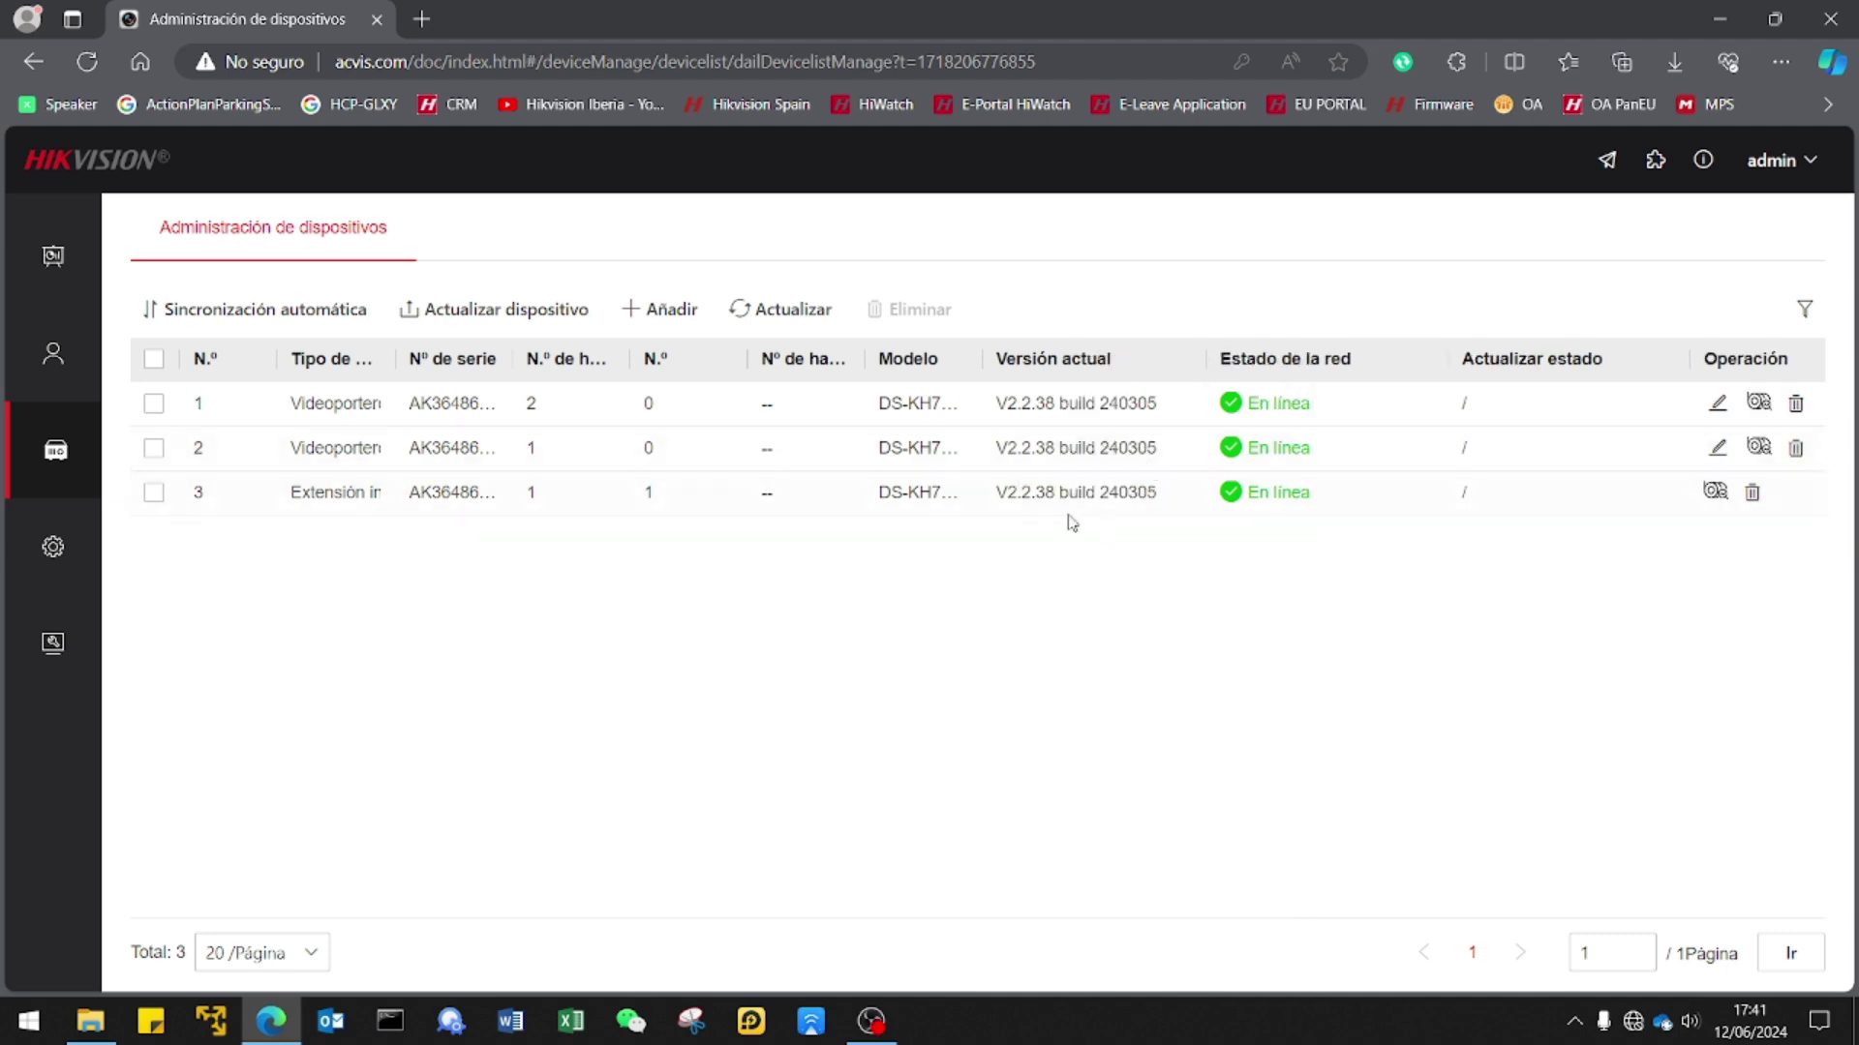
click(90, 1021)
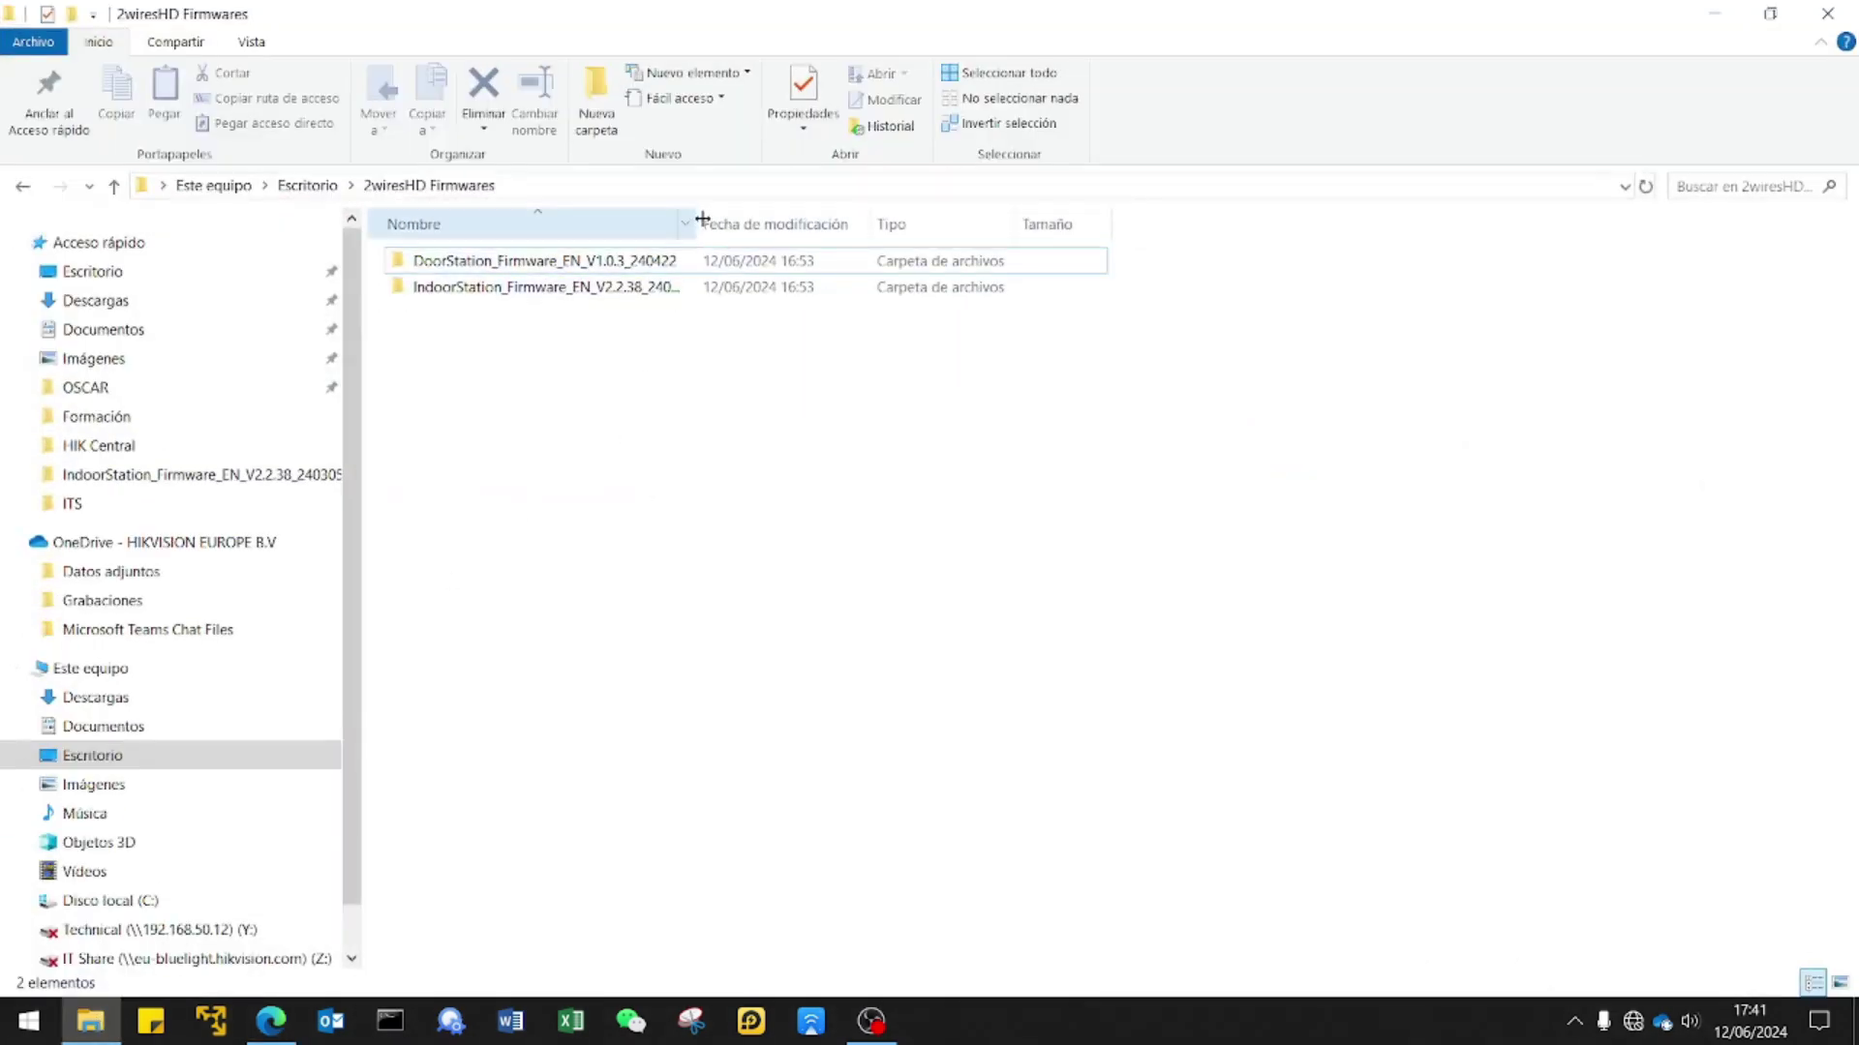
Widen the Nombre column, select IndoorStation_Firmware_EN_V2.2.38_240305, and minimize Explorer.
drag(697, 224, 800, 223)
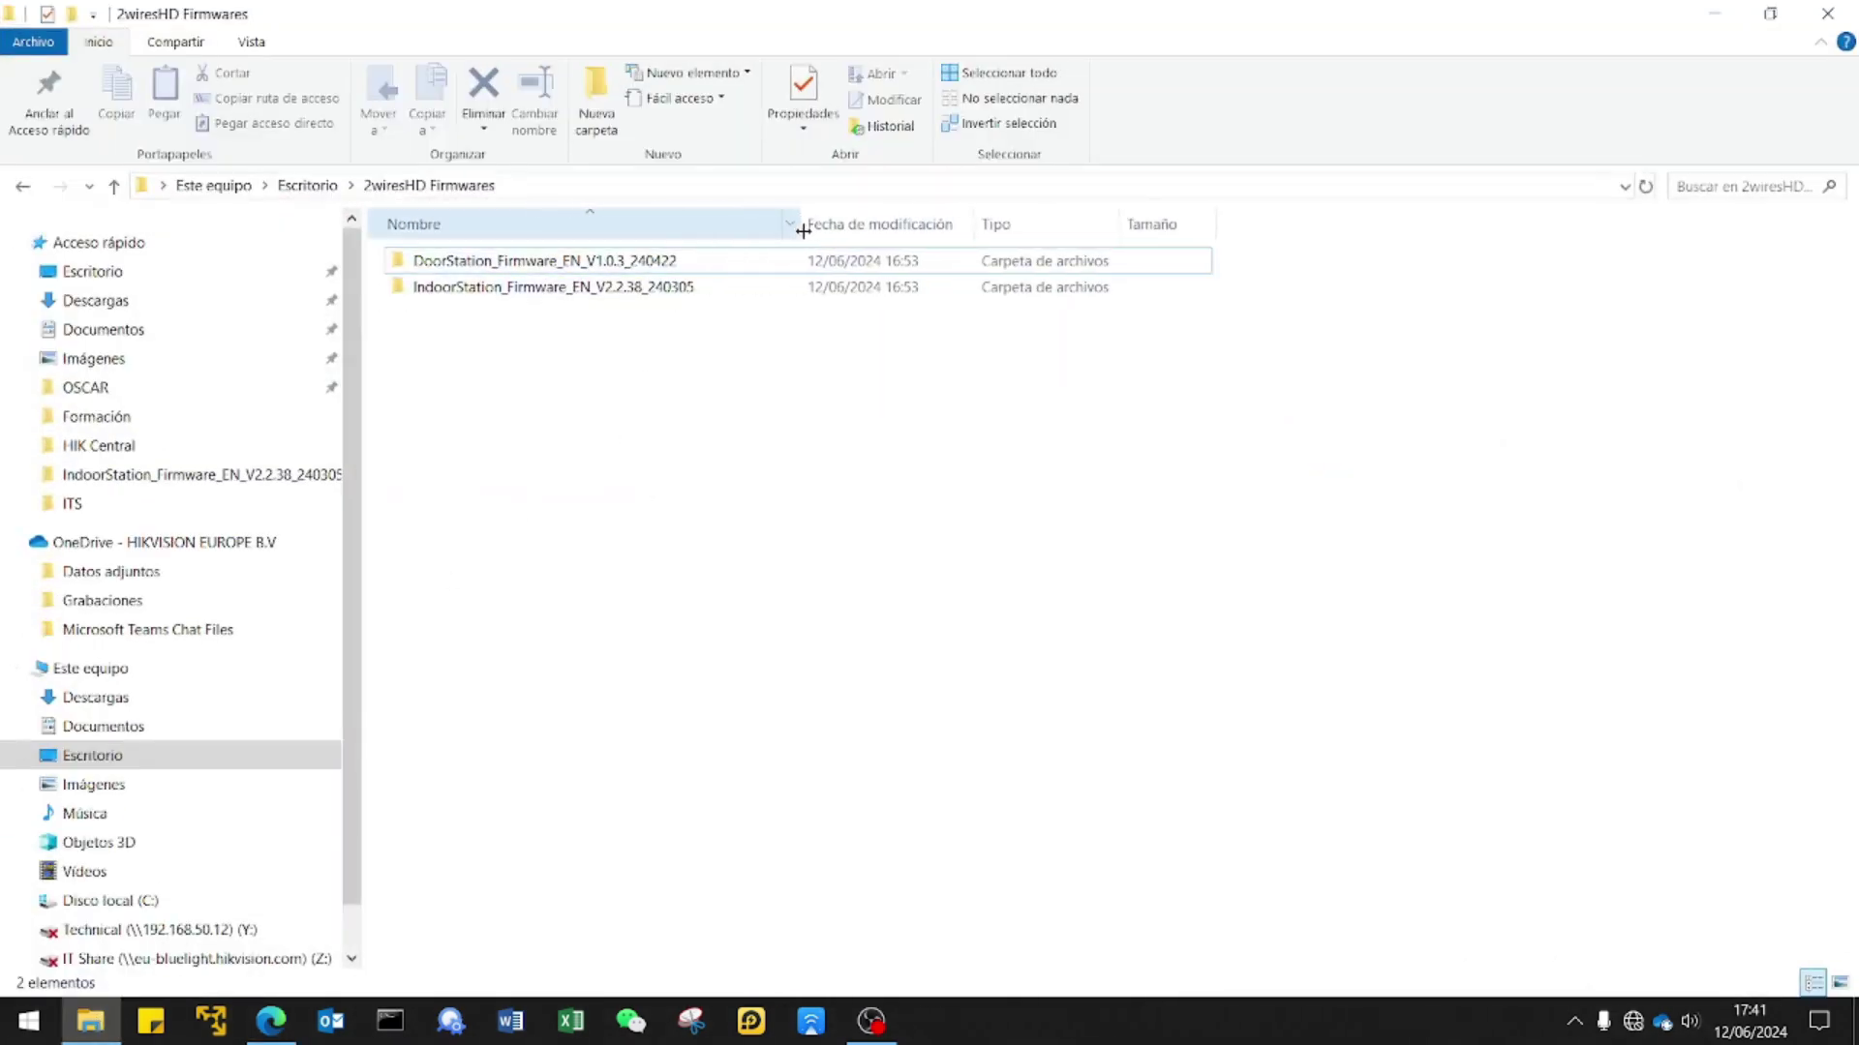
click(672, 290)
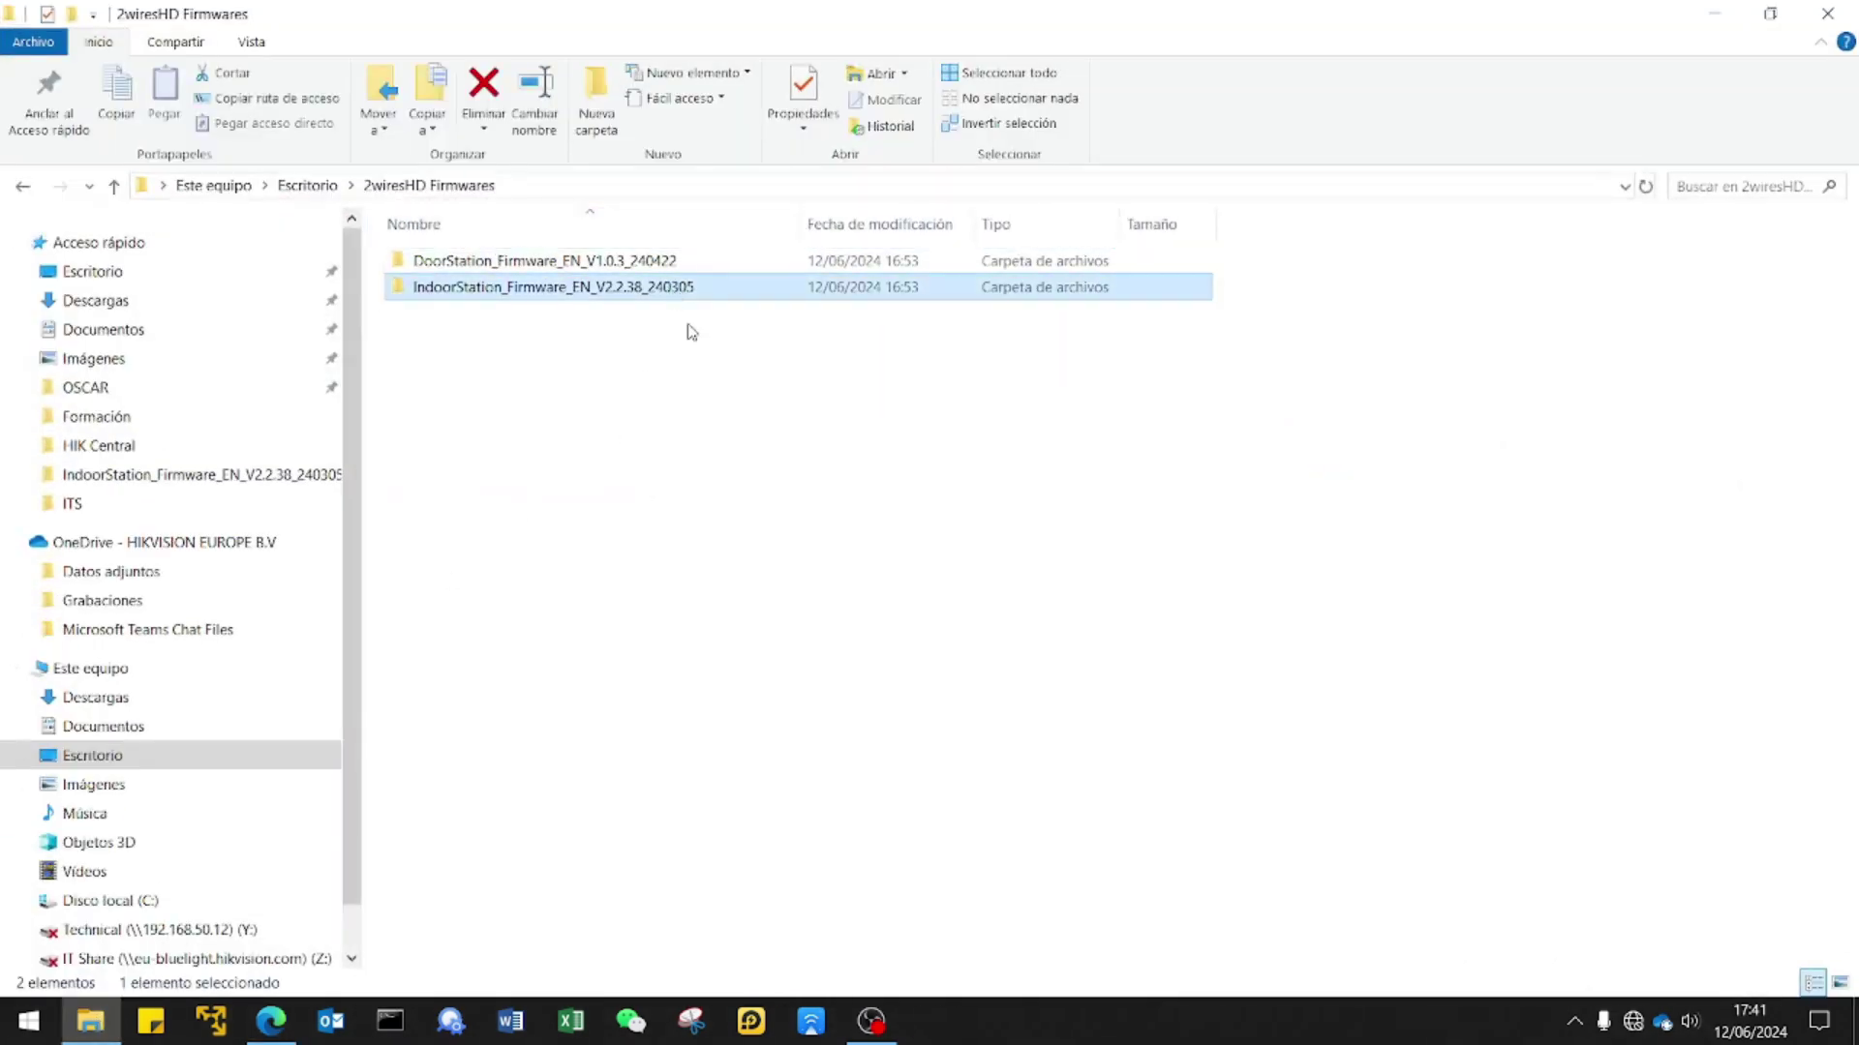
click(1706, 23)
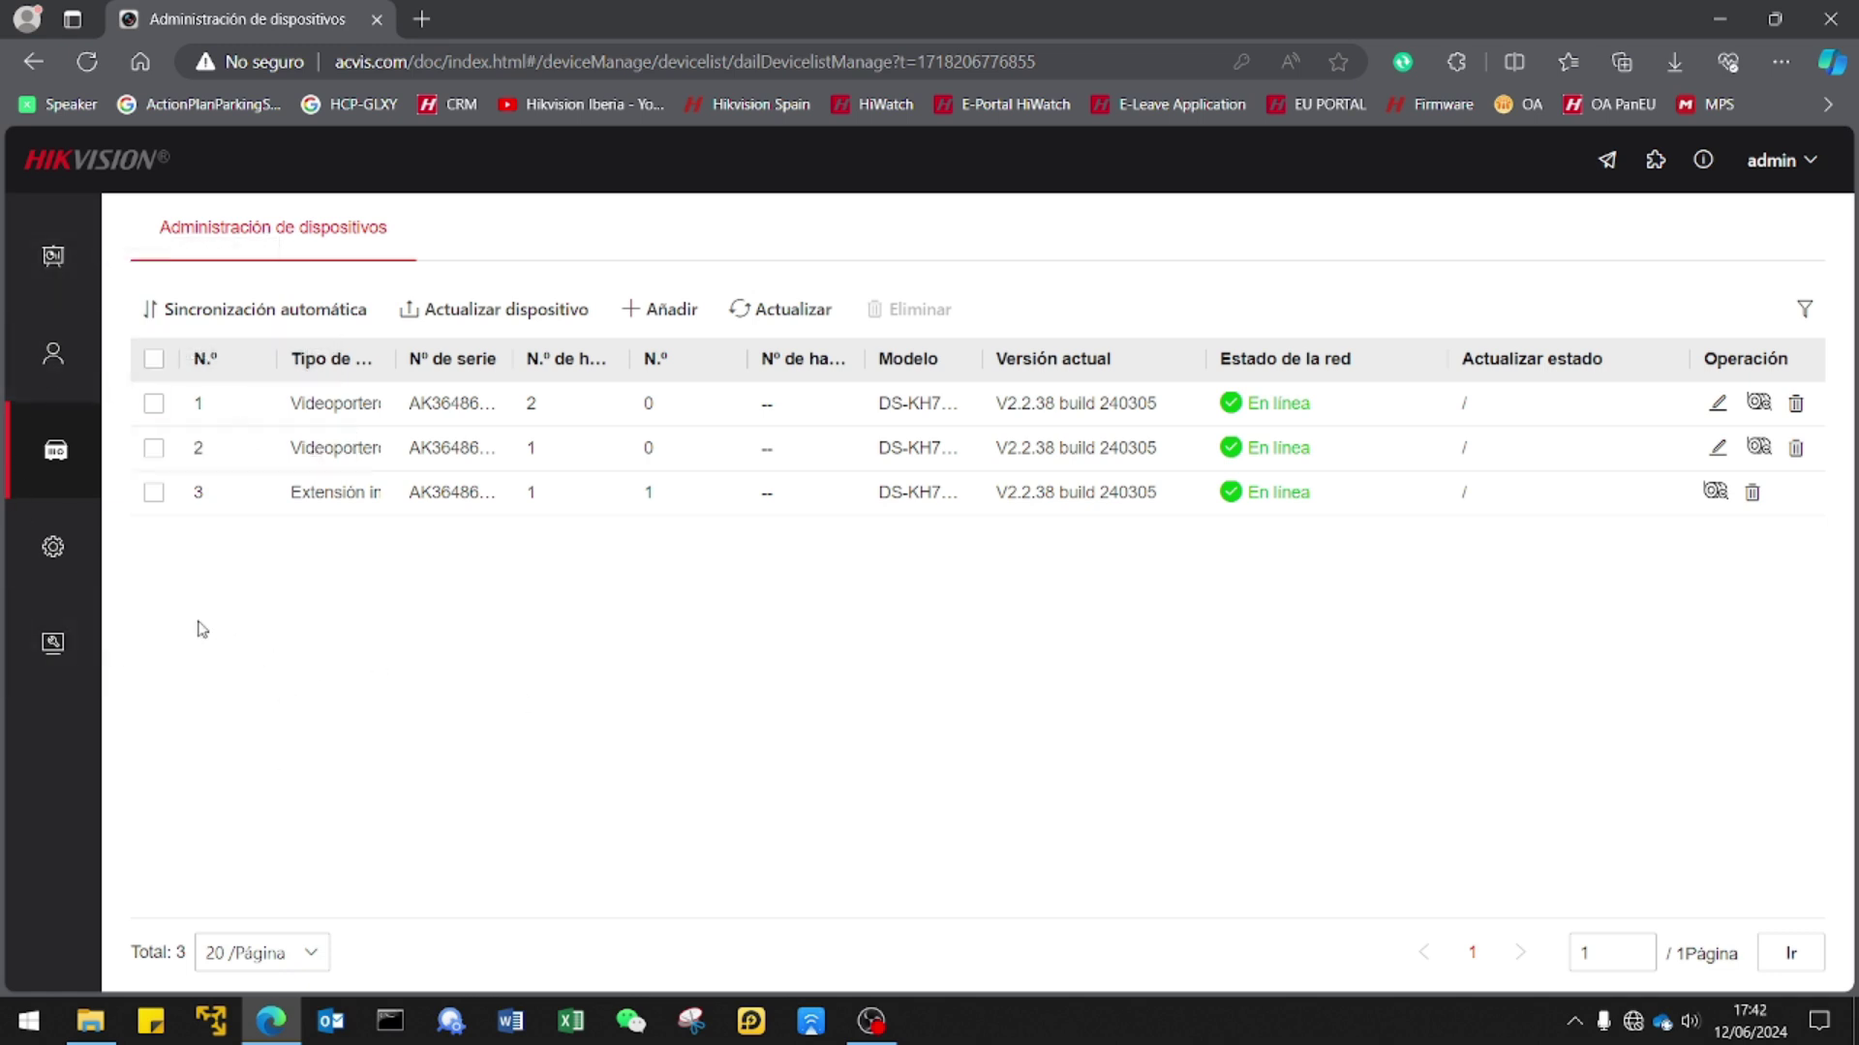
Open Configuración to see model DS-KD7003EY-IME2 with firmware V1.0.3 build 240422.
click(75, 550)
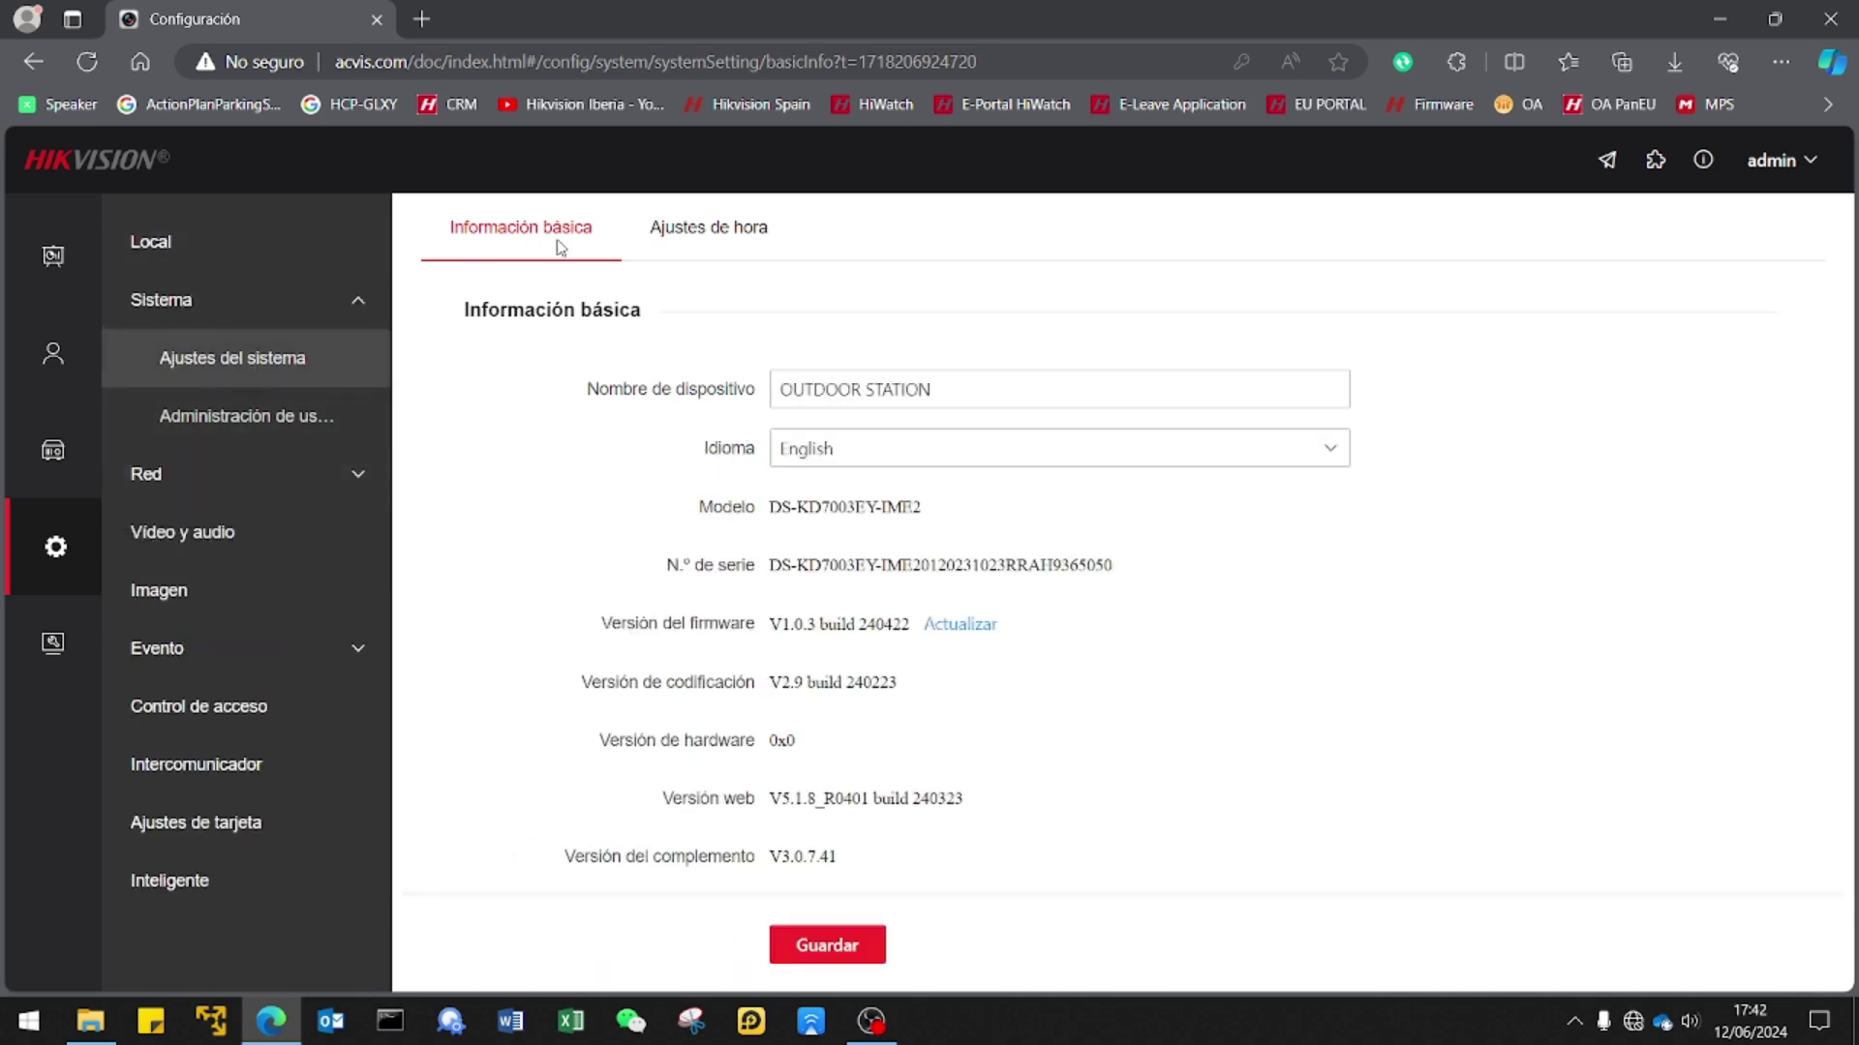
Choose Español (Latinoamérica) from the Idioma list and save it with Guardar.
click(1007, 448)
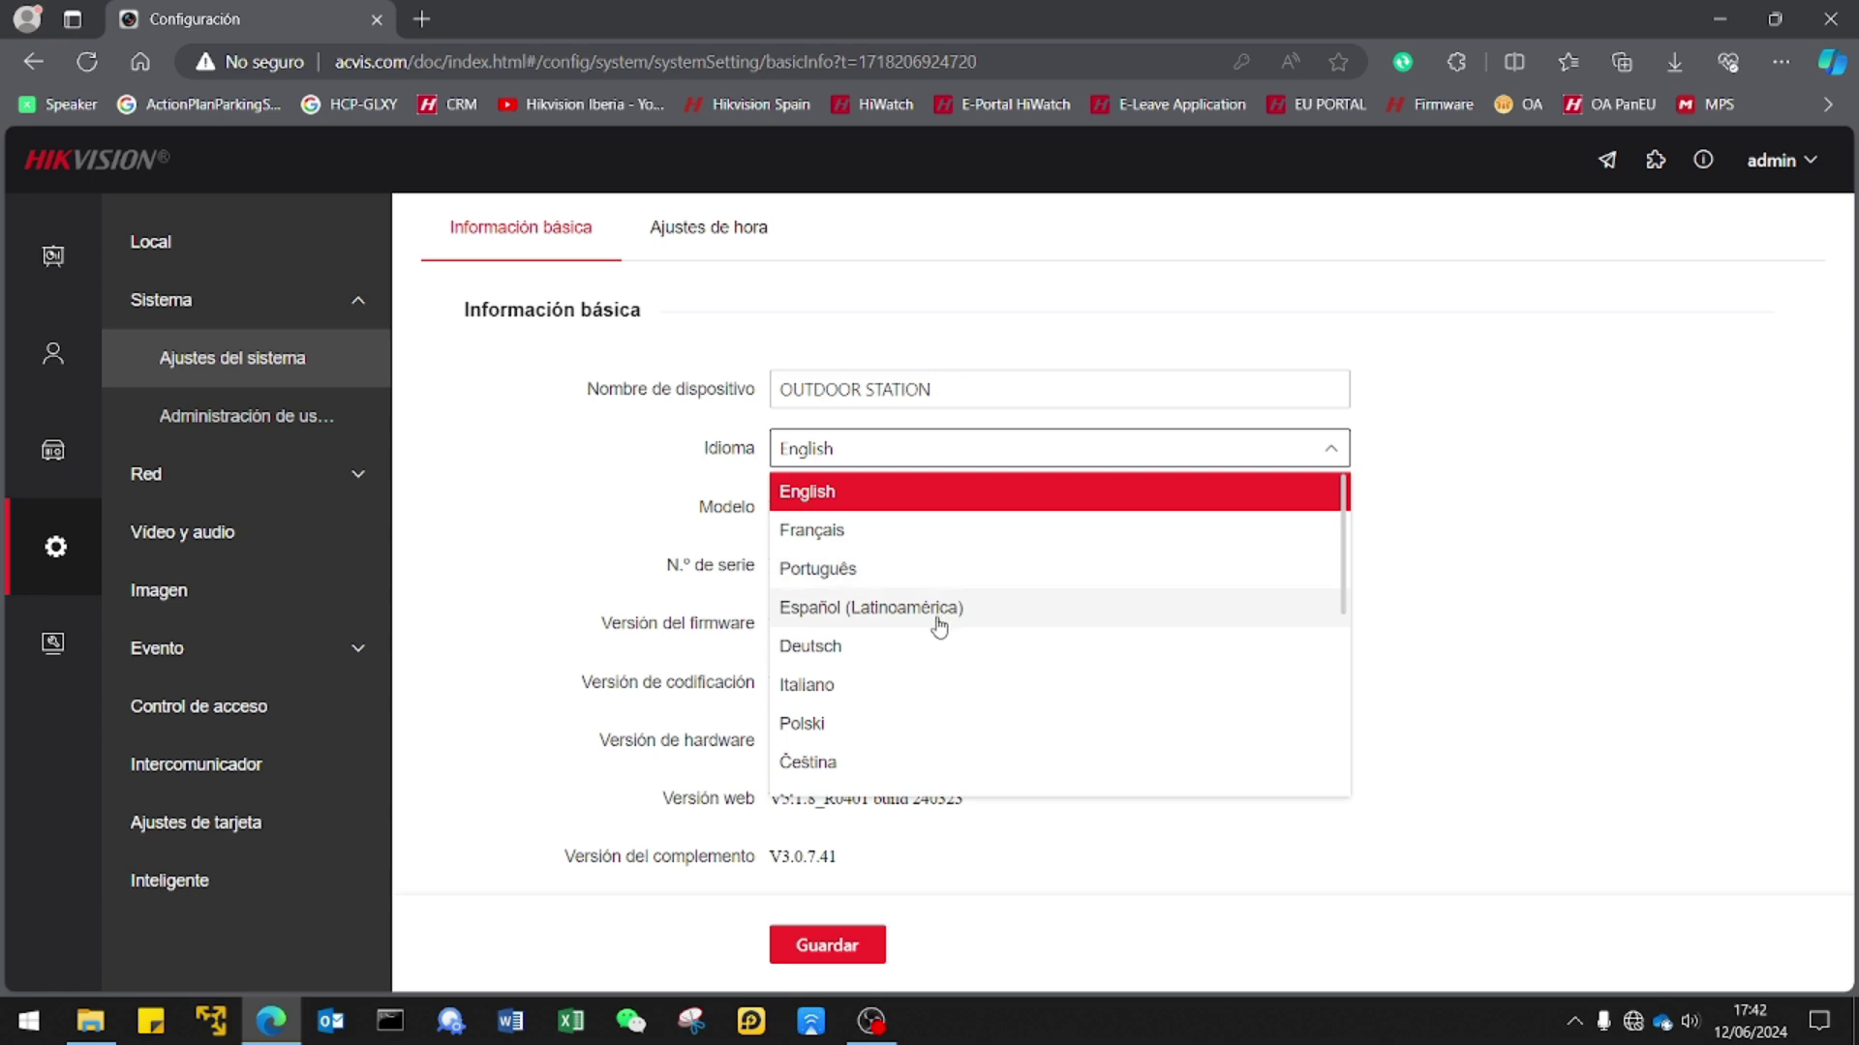
scroll(962, 738, down, 5)
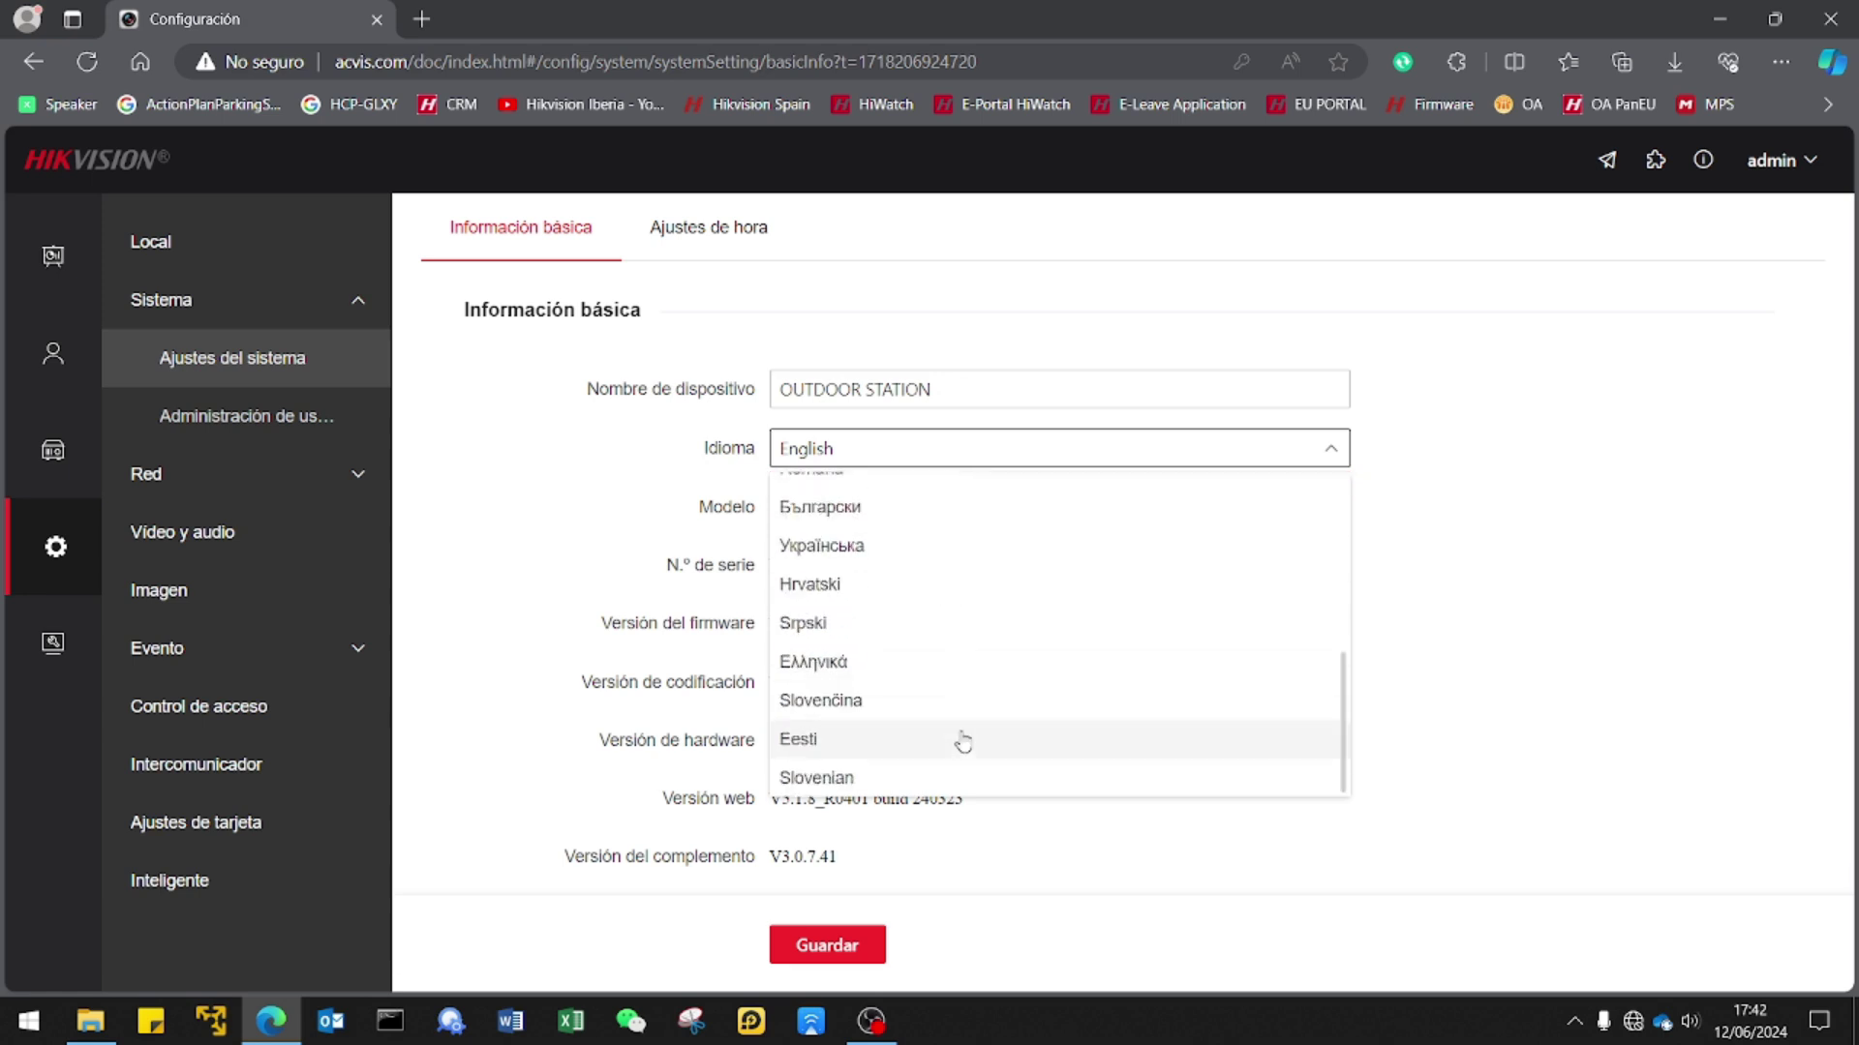
scroll(962, 742, up, 5)
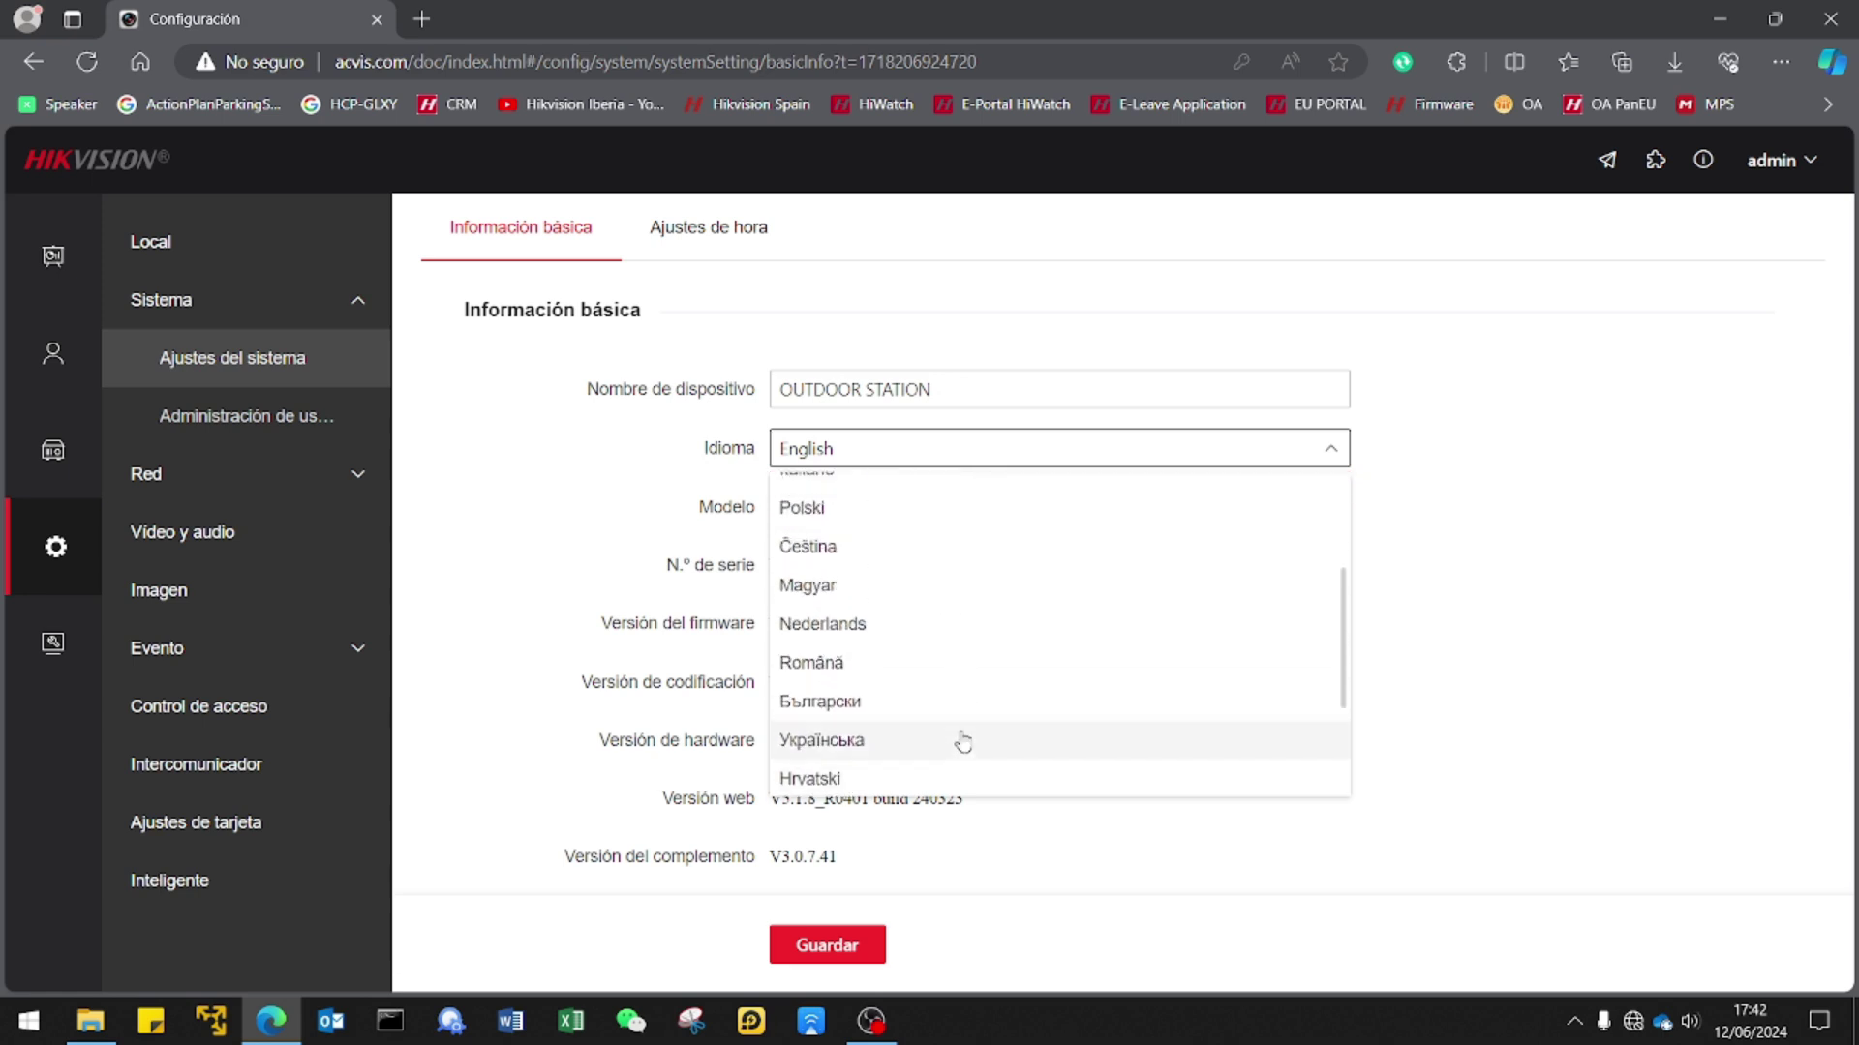
click(914, 607)
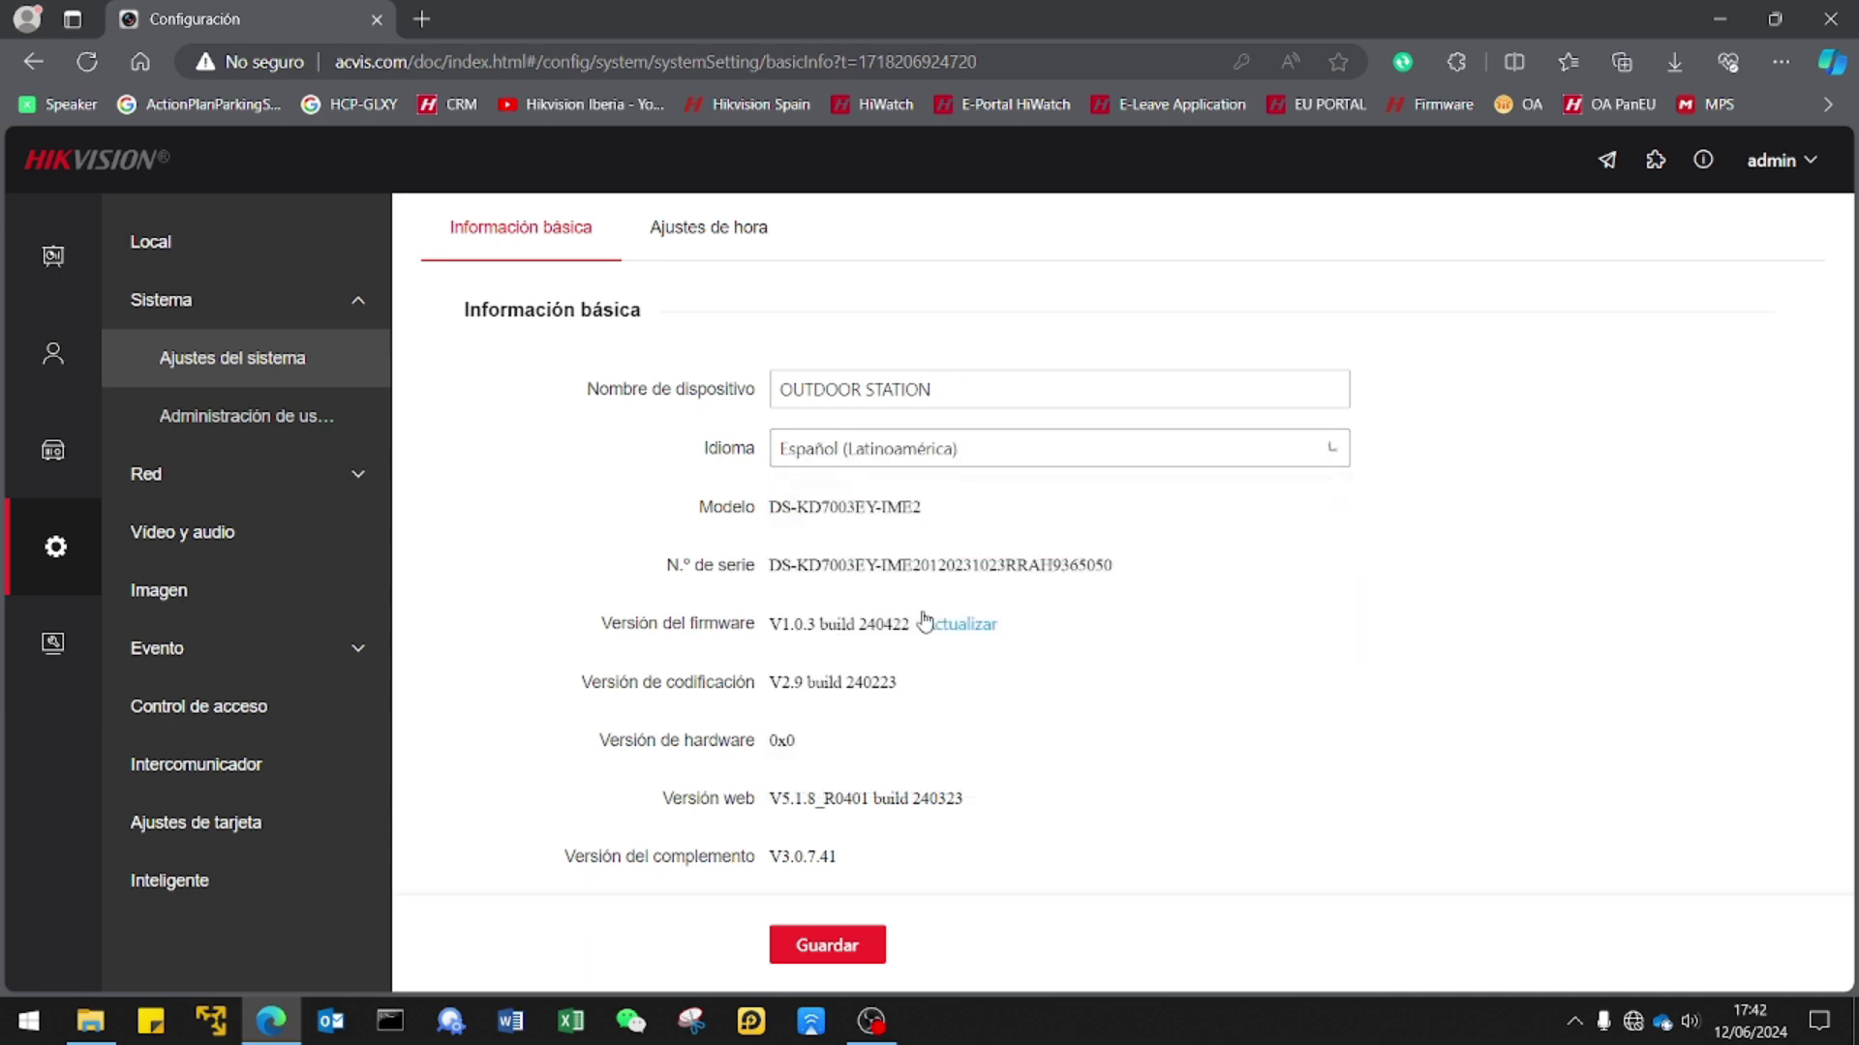
click(816, 945)
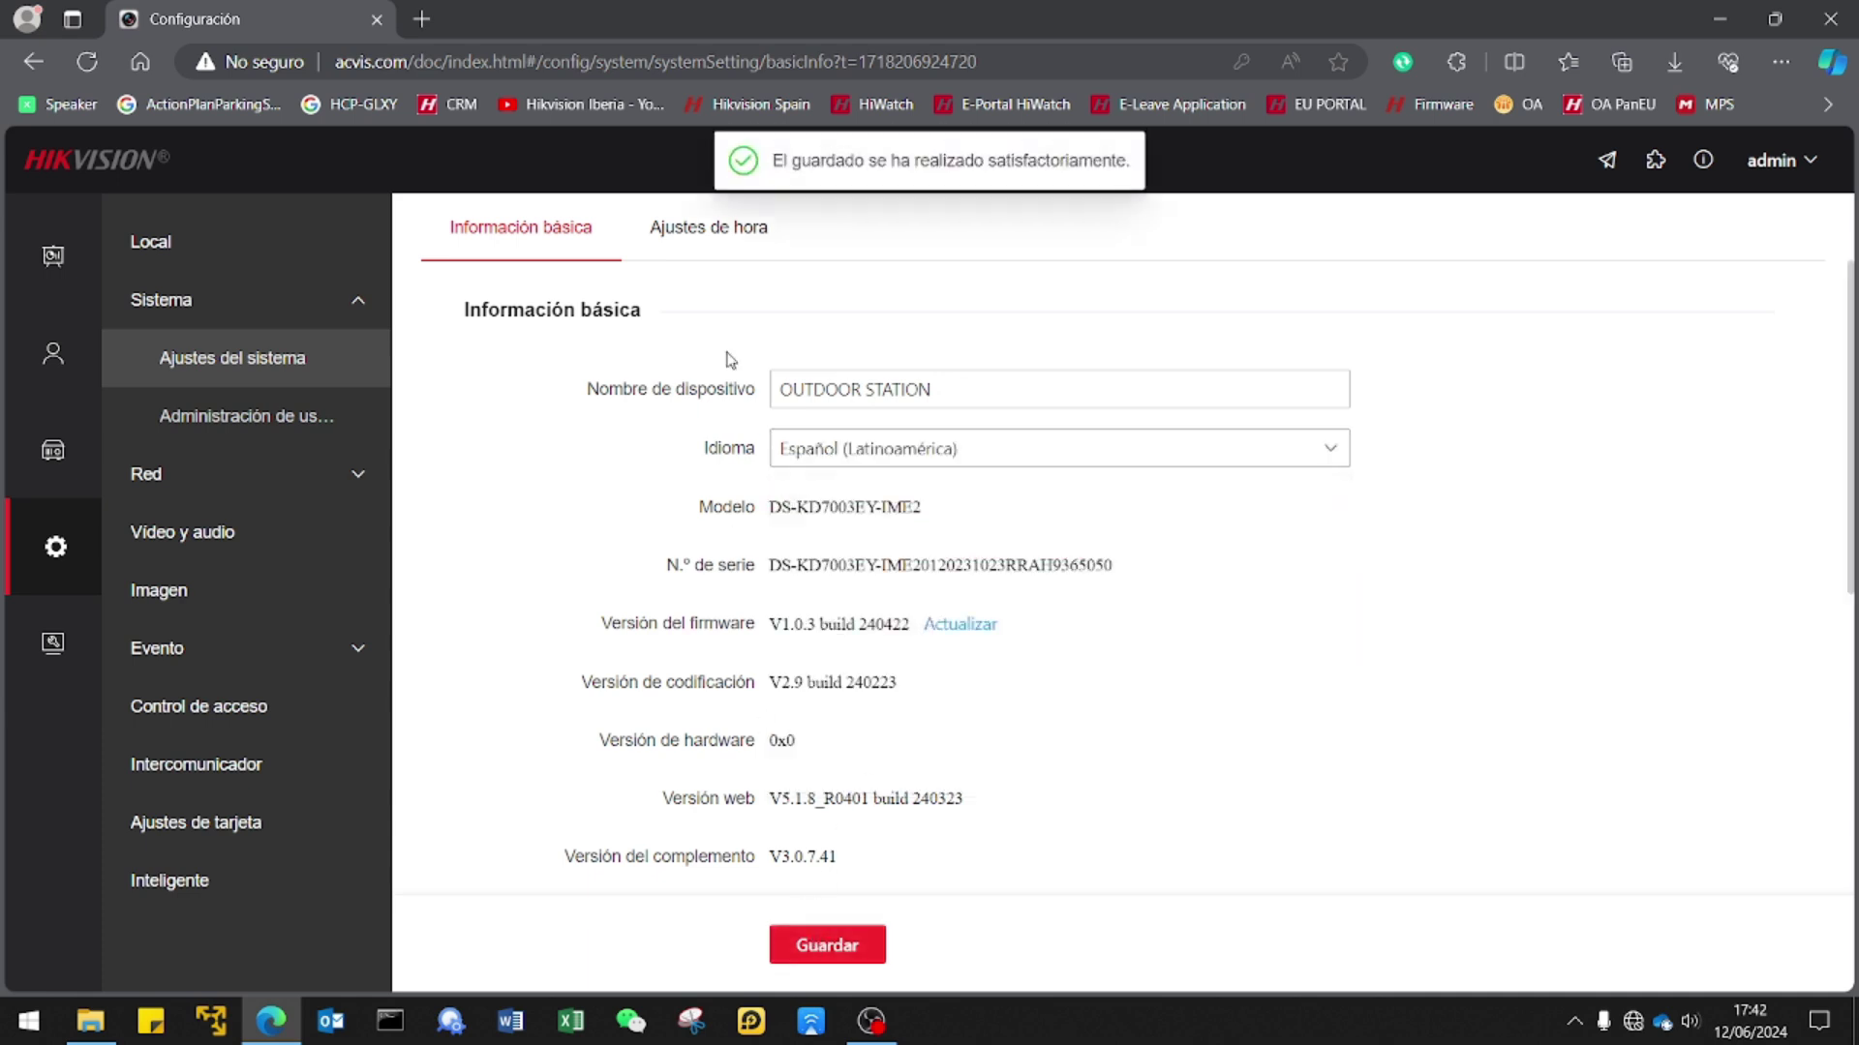
On Ajustes de hora, set the time zone to GMT+01:00 Ámsterdam, Berlín, Berna, Roma, París.
click(698, 249)
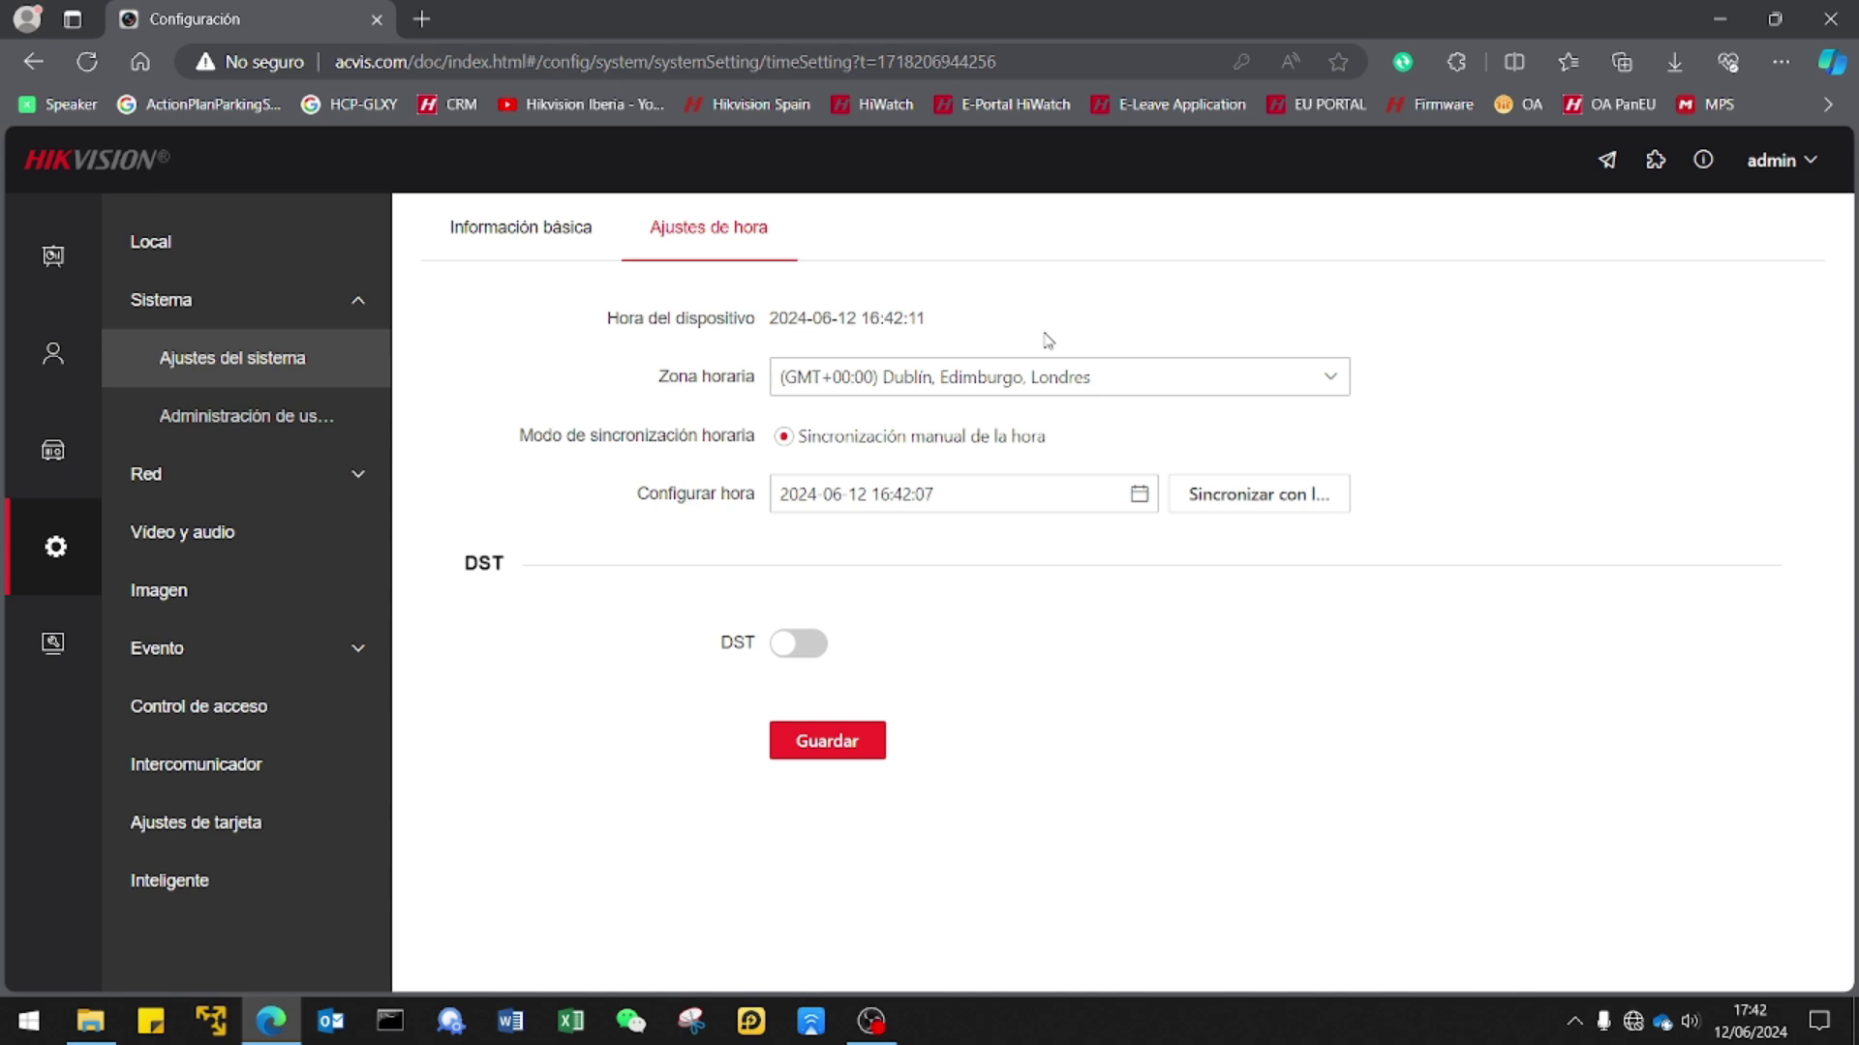
click(1058, 383)
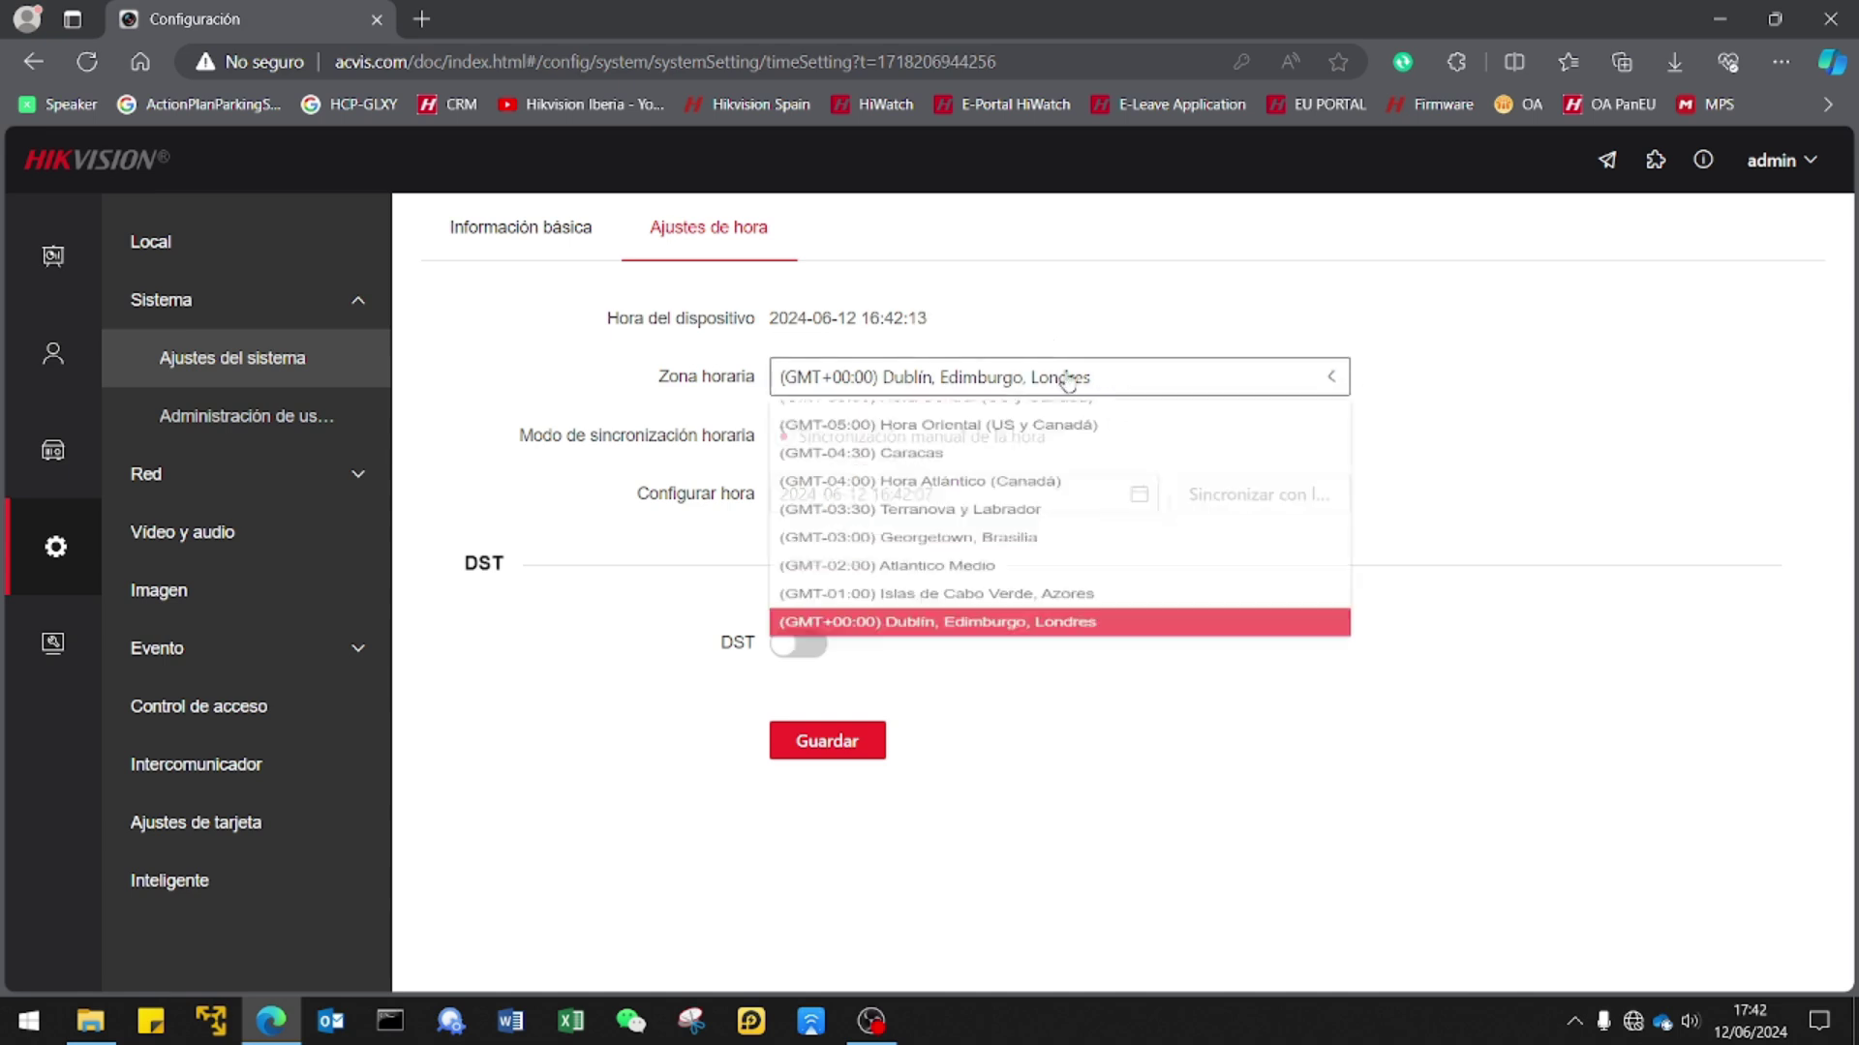
scroll(968, 629, down, 2)
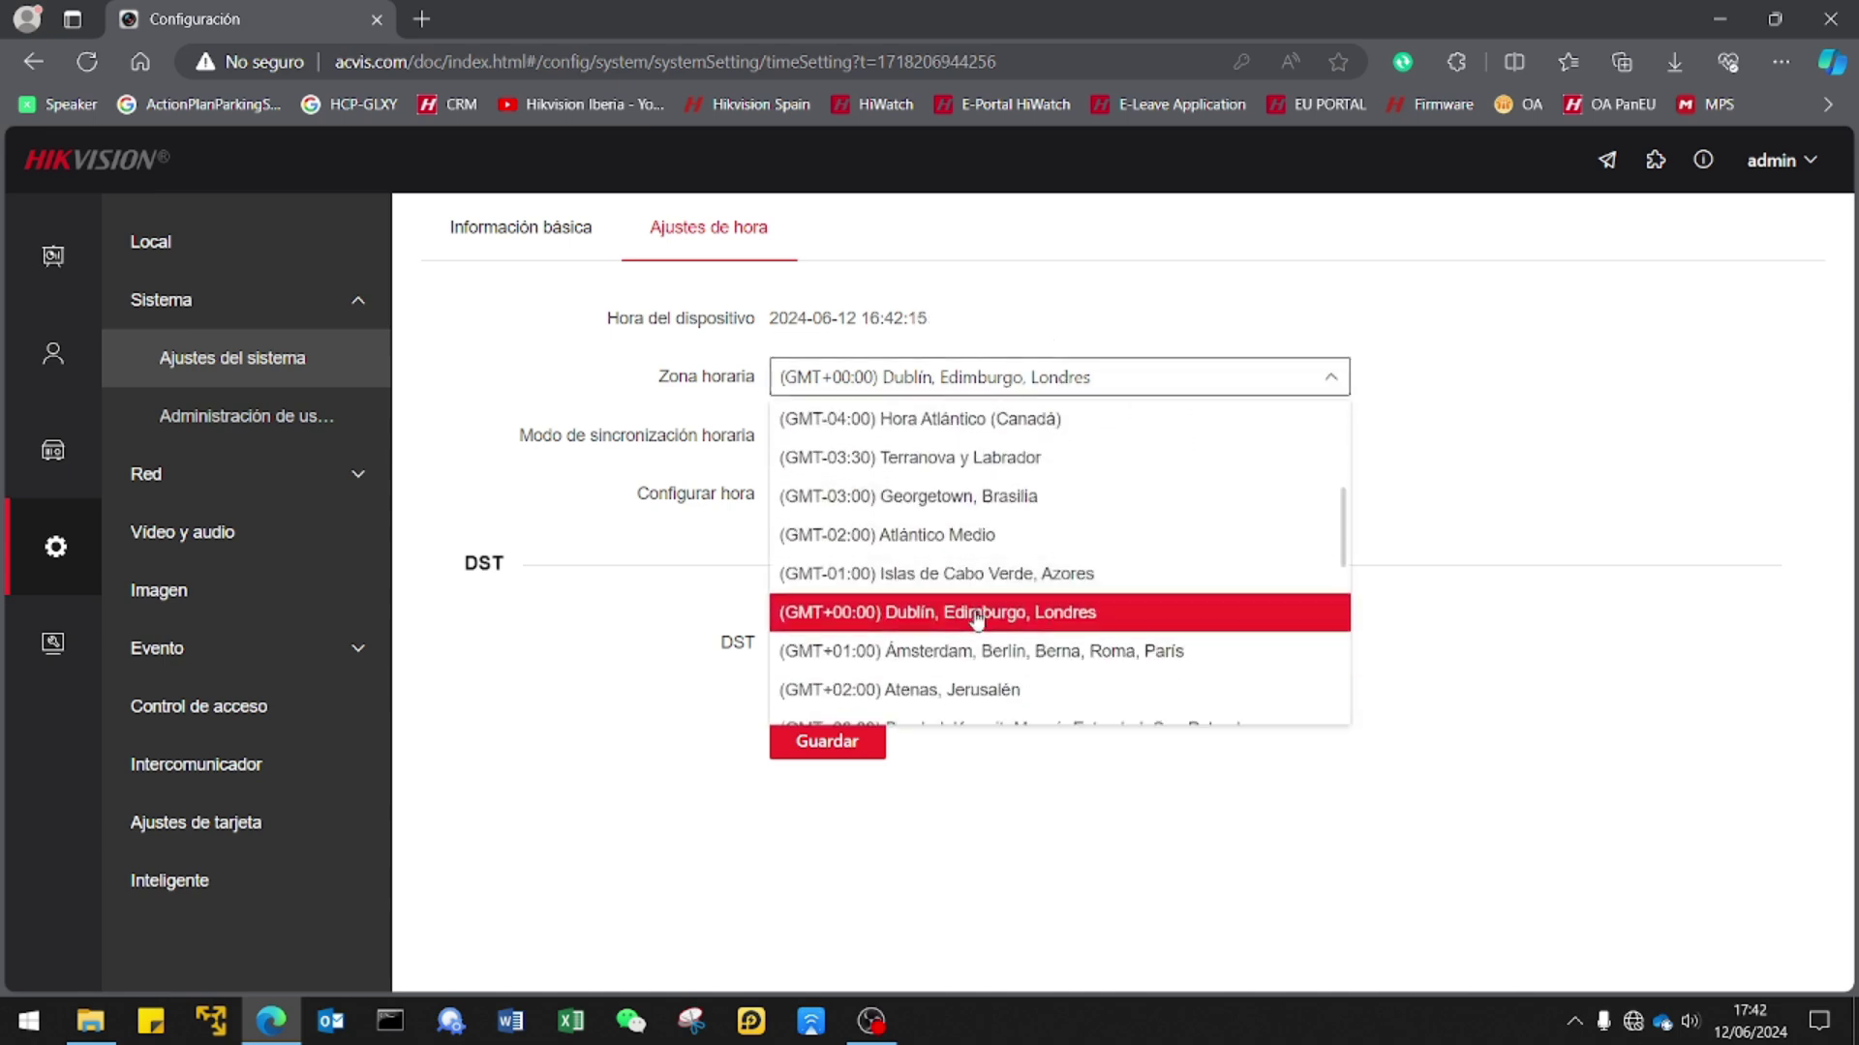
click(957, 651)
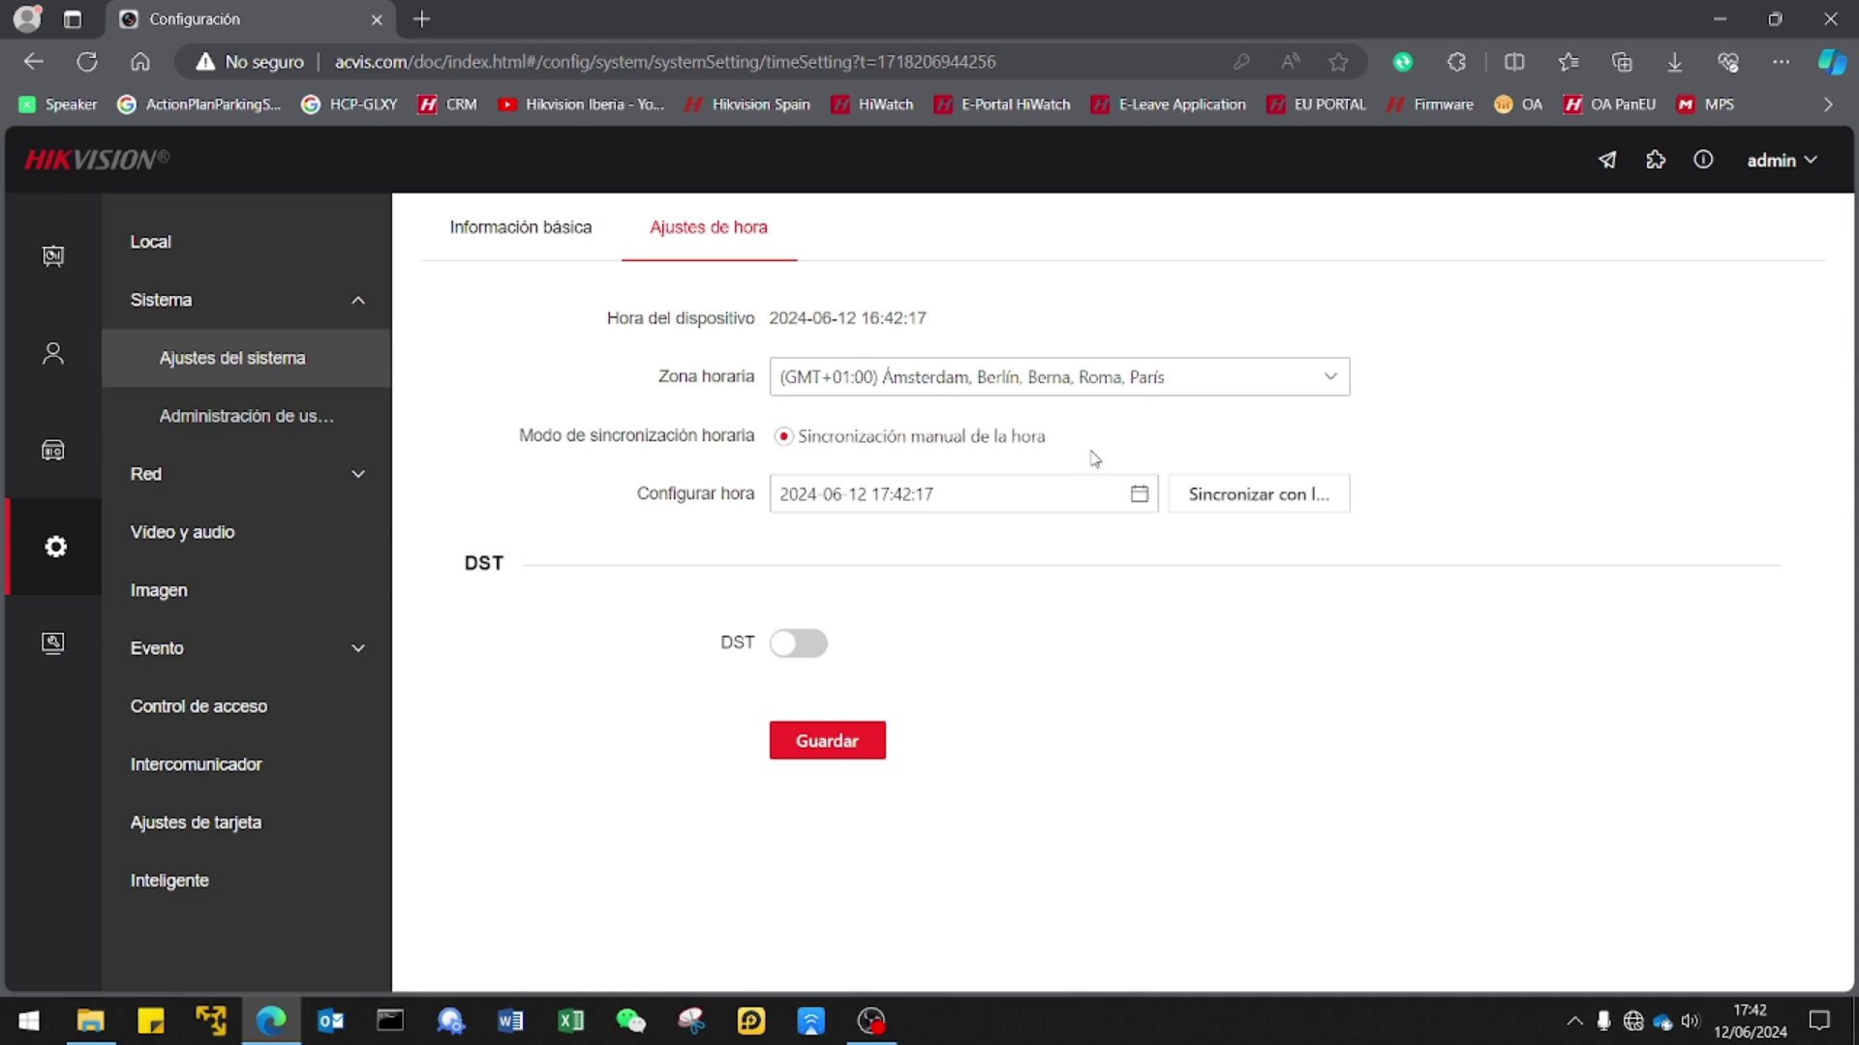
Enable DST starting last week of Marzo, ending 03:00, with 60-minute bias, and save.
click(792, 647)
click(876, 705)
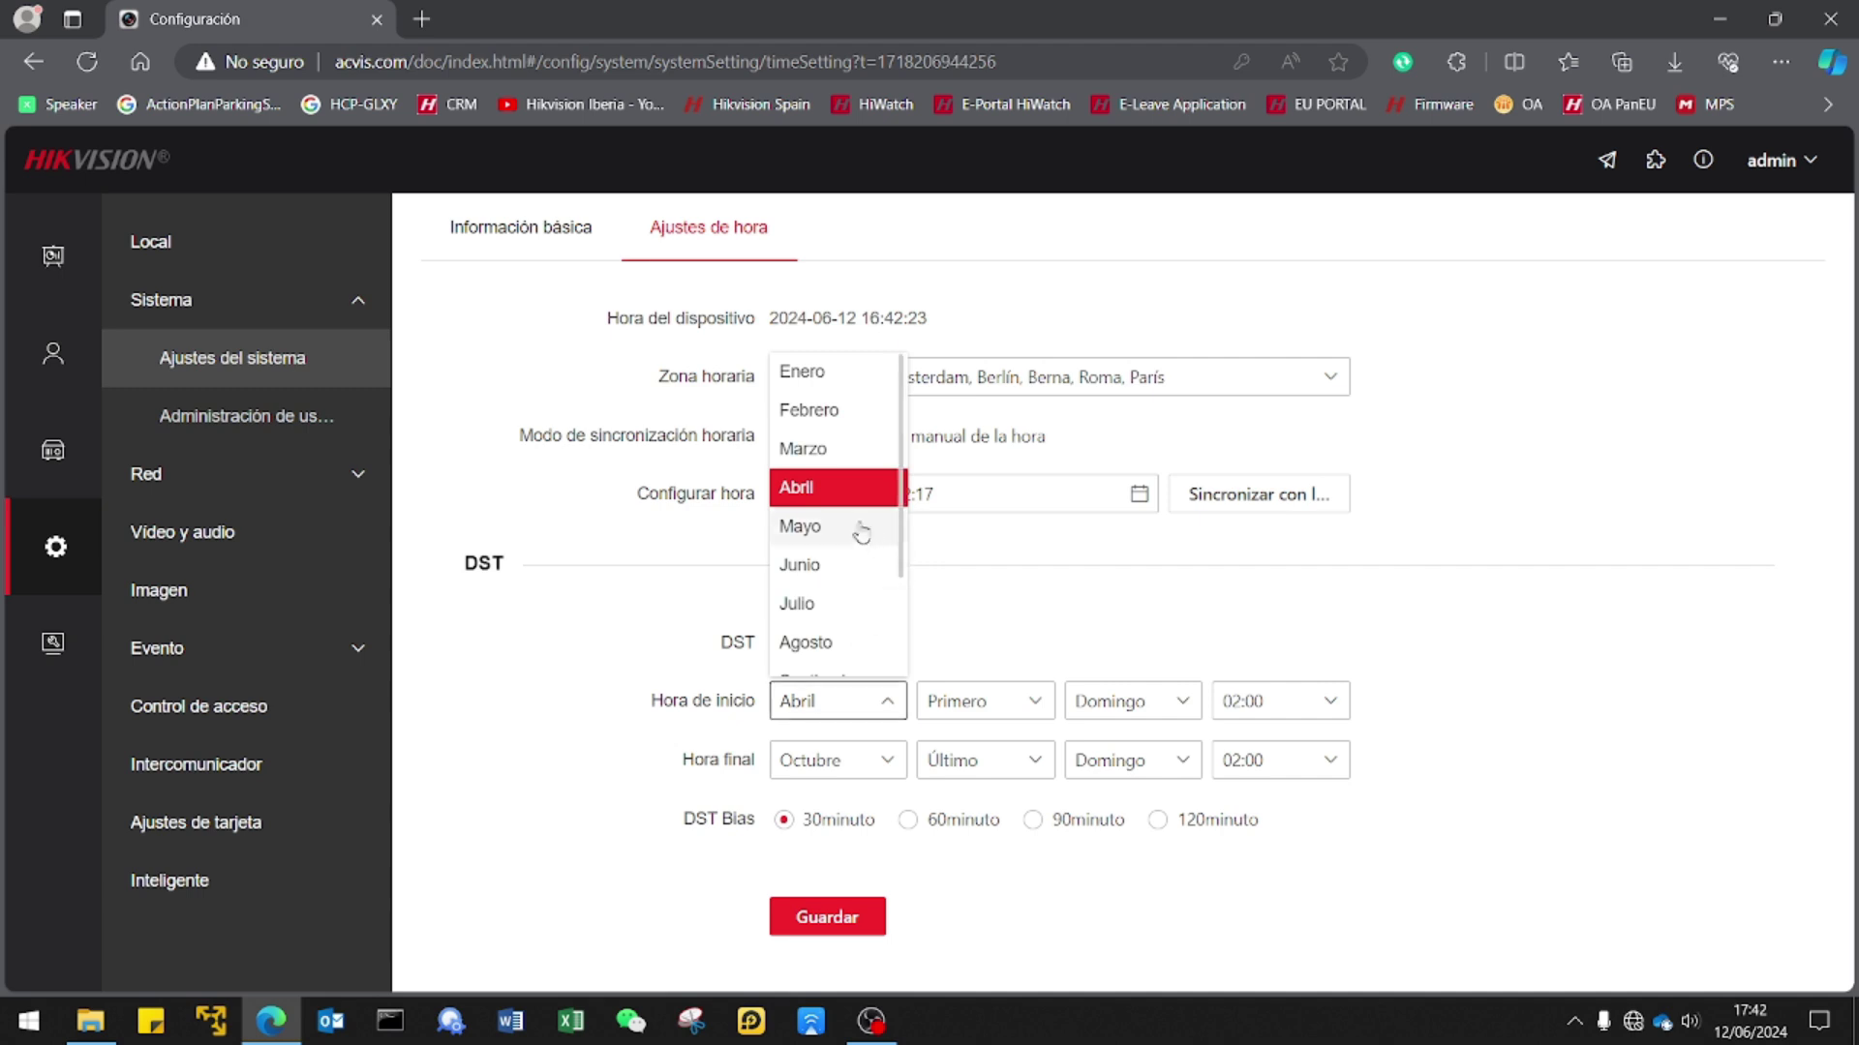
click(849, 455)
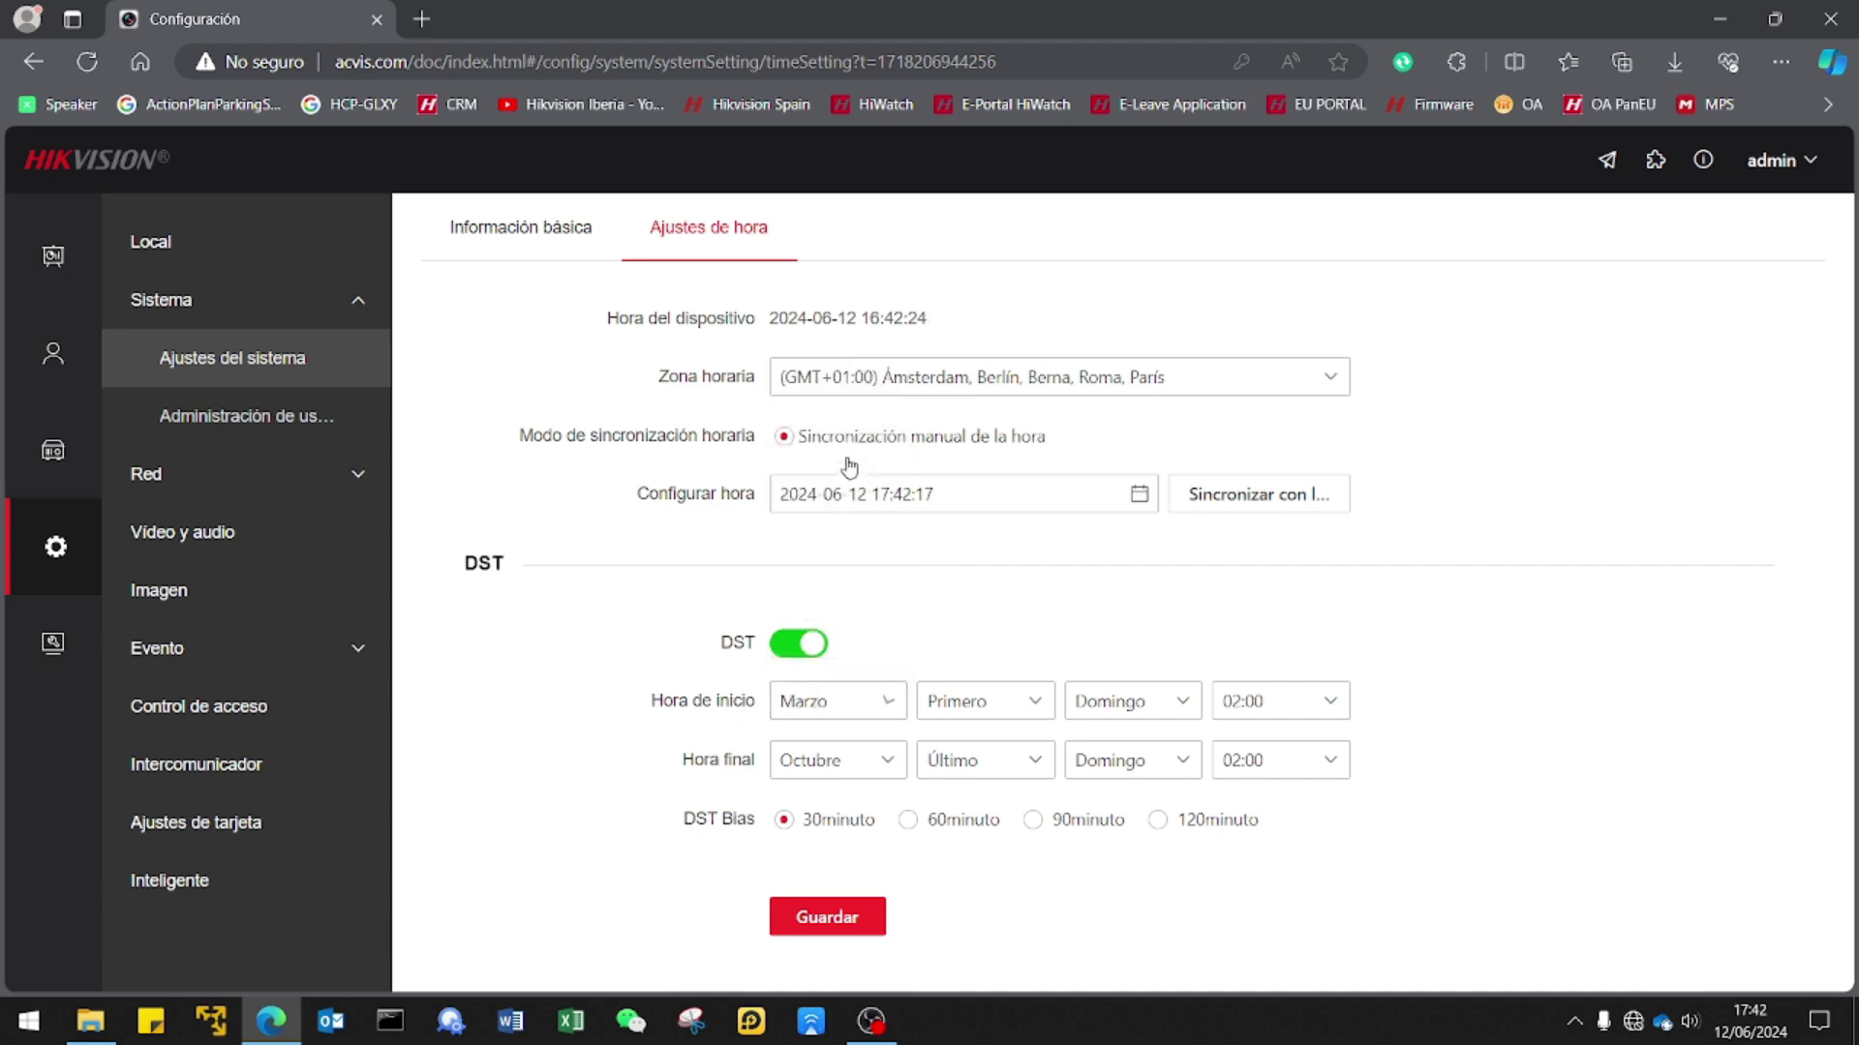
click(1028, 707)
click(935, 908)
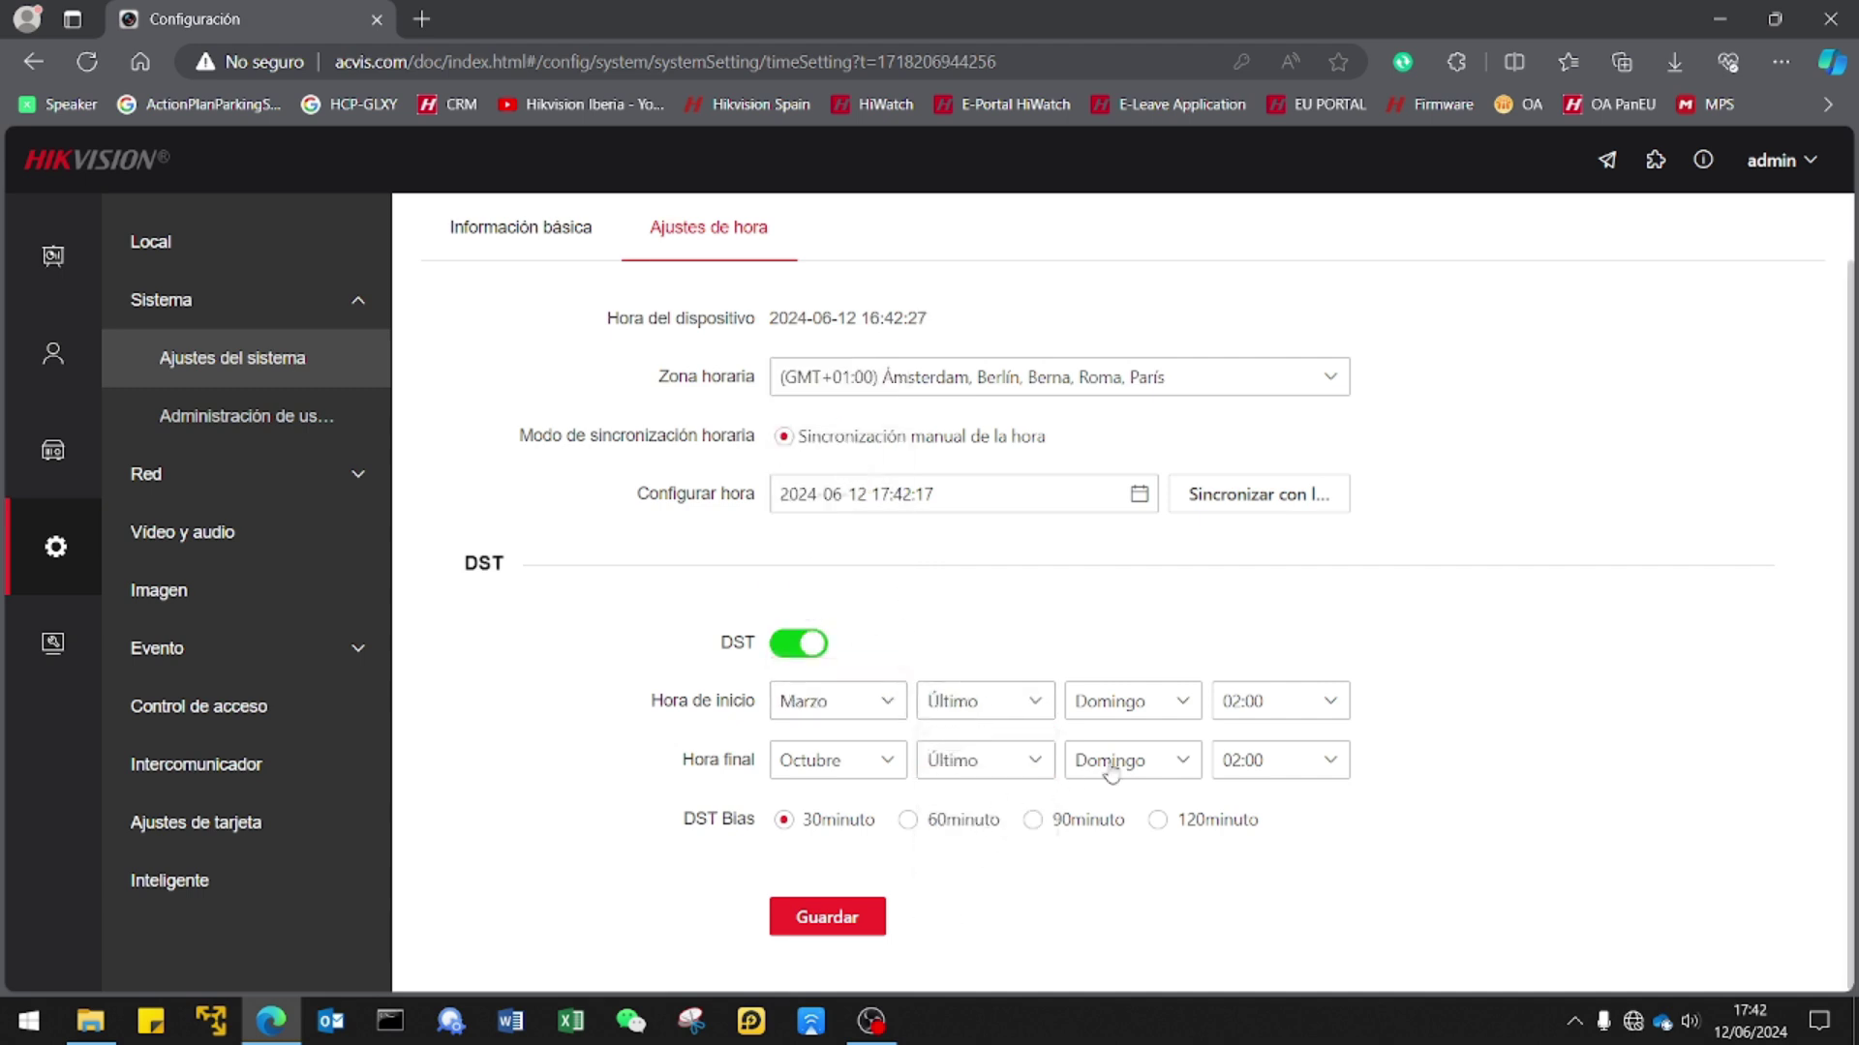
click(1333, 770)
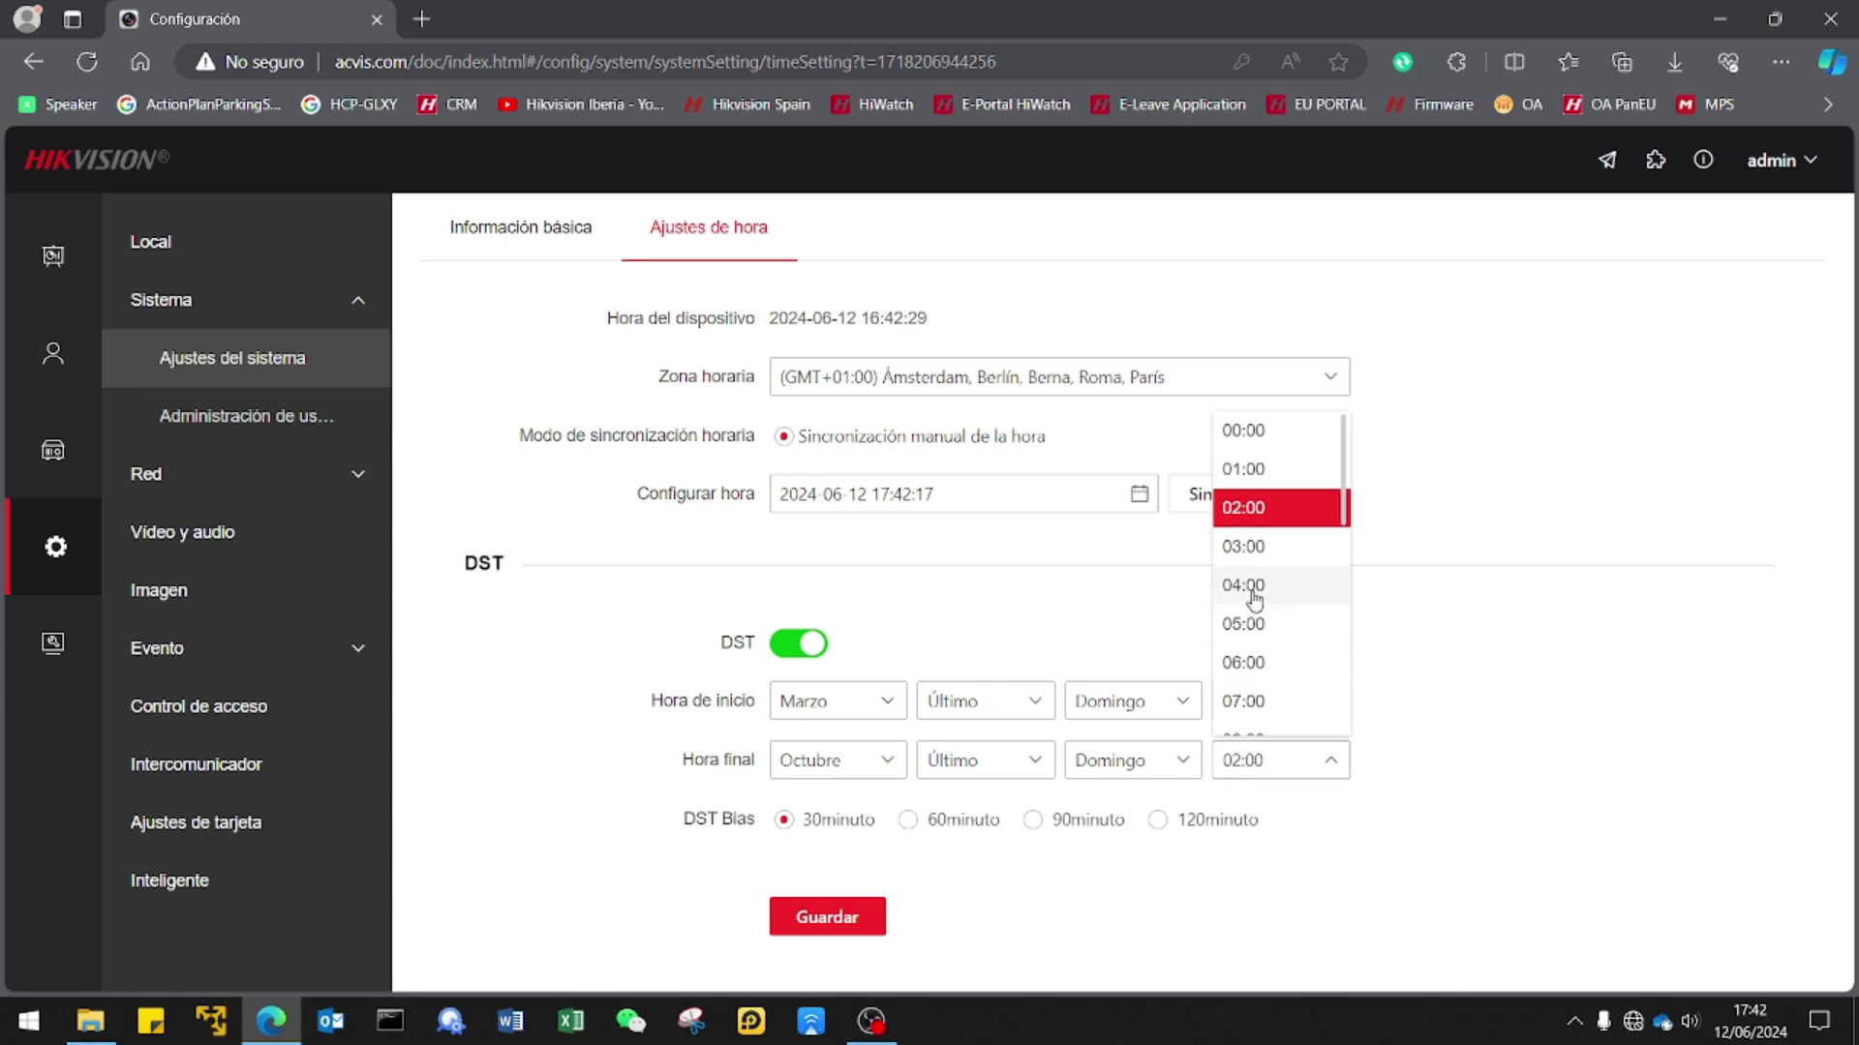
click(1264, 554)
click(910, 821)
click(827, 917)
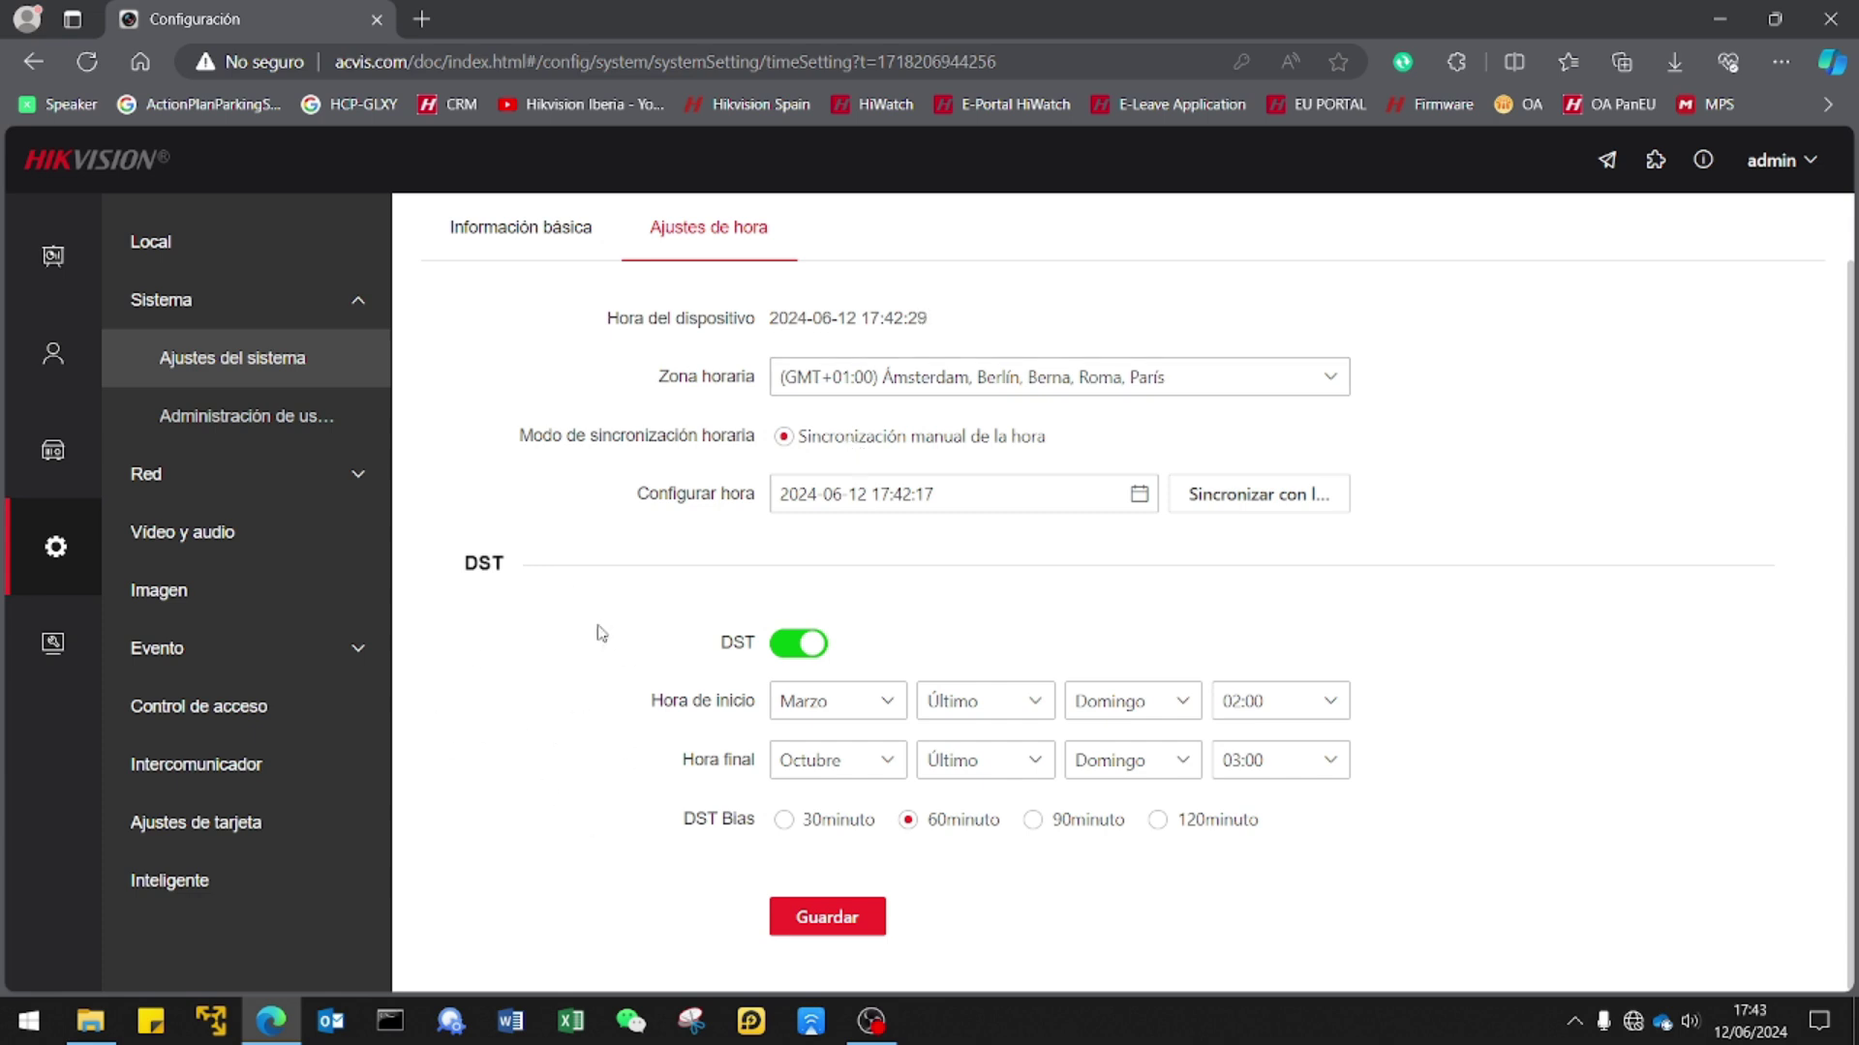
Go from Información básica via user management to the Vídeo y audio settings.
click(540, 247)
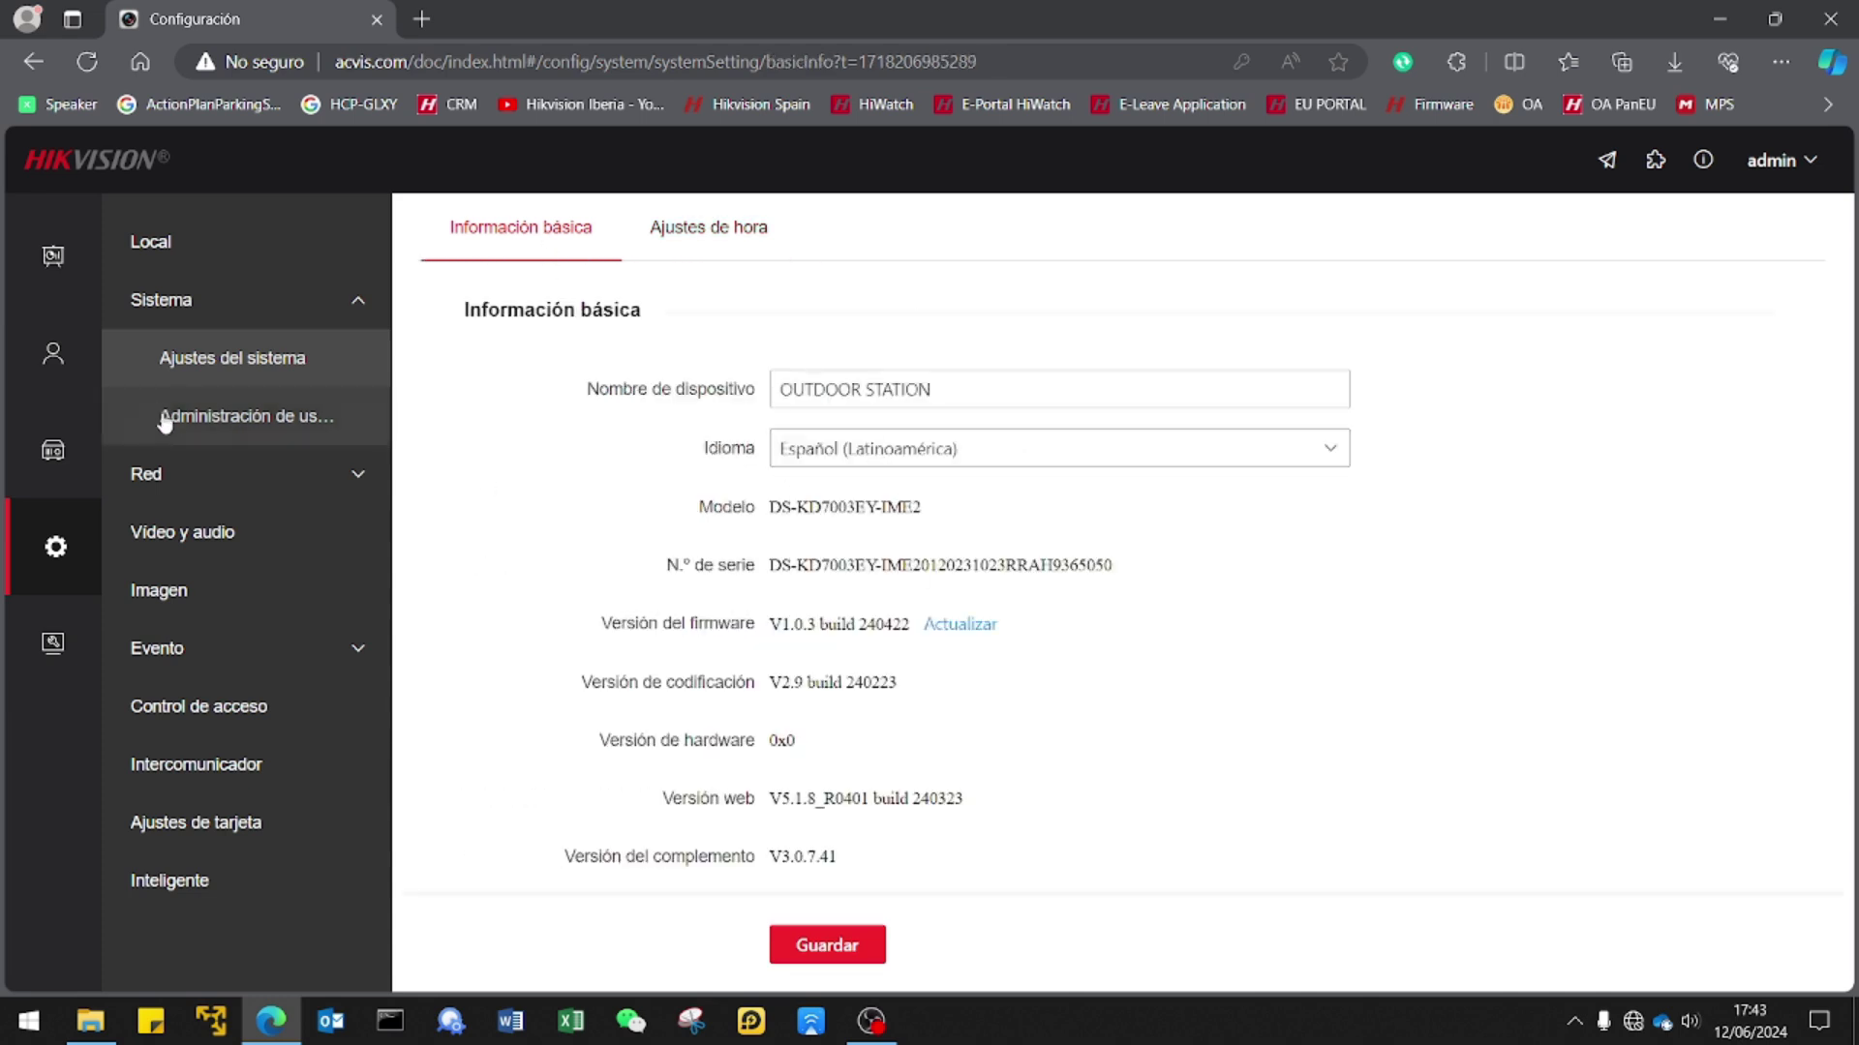
click(251, 427)
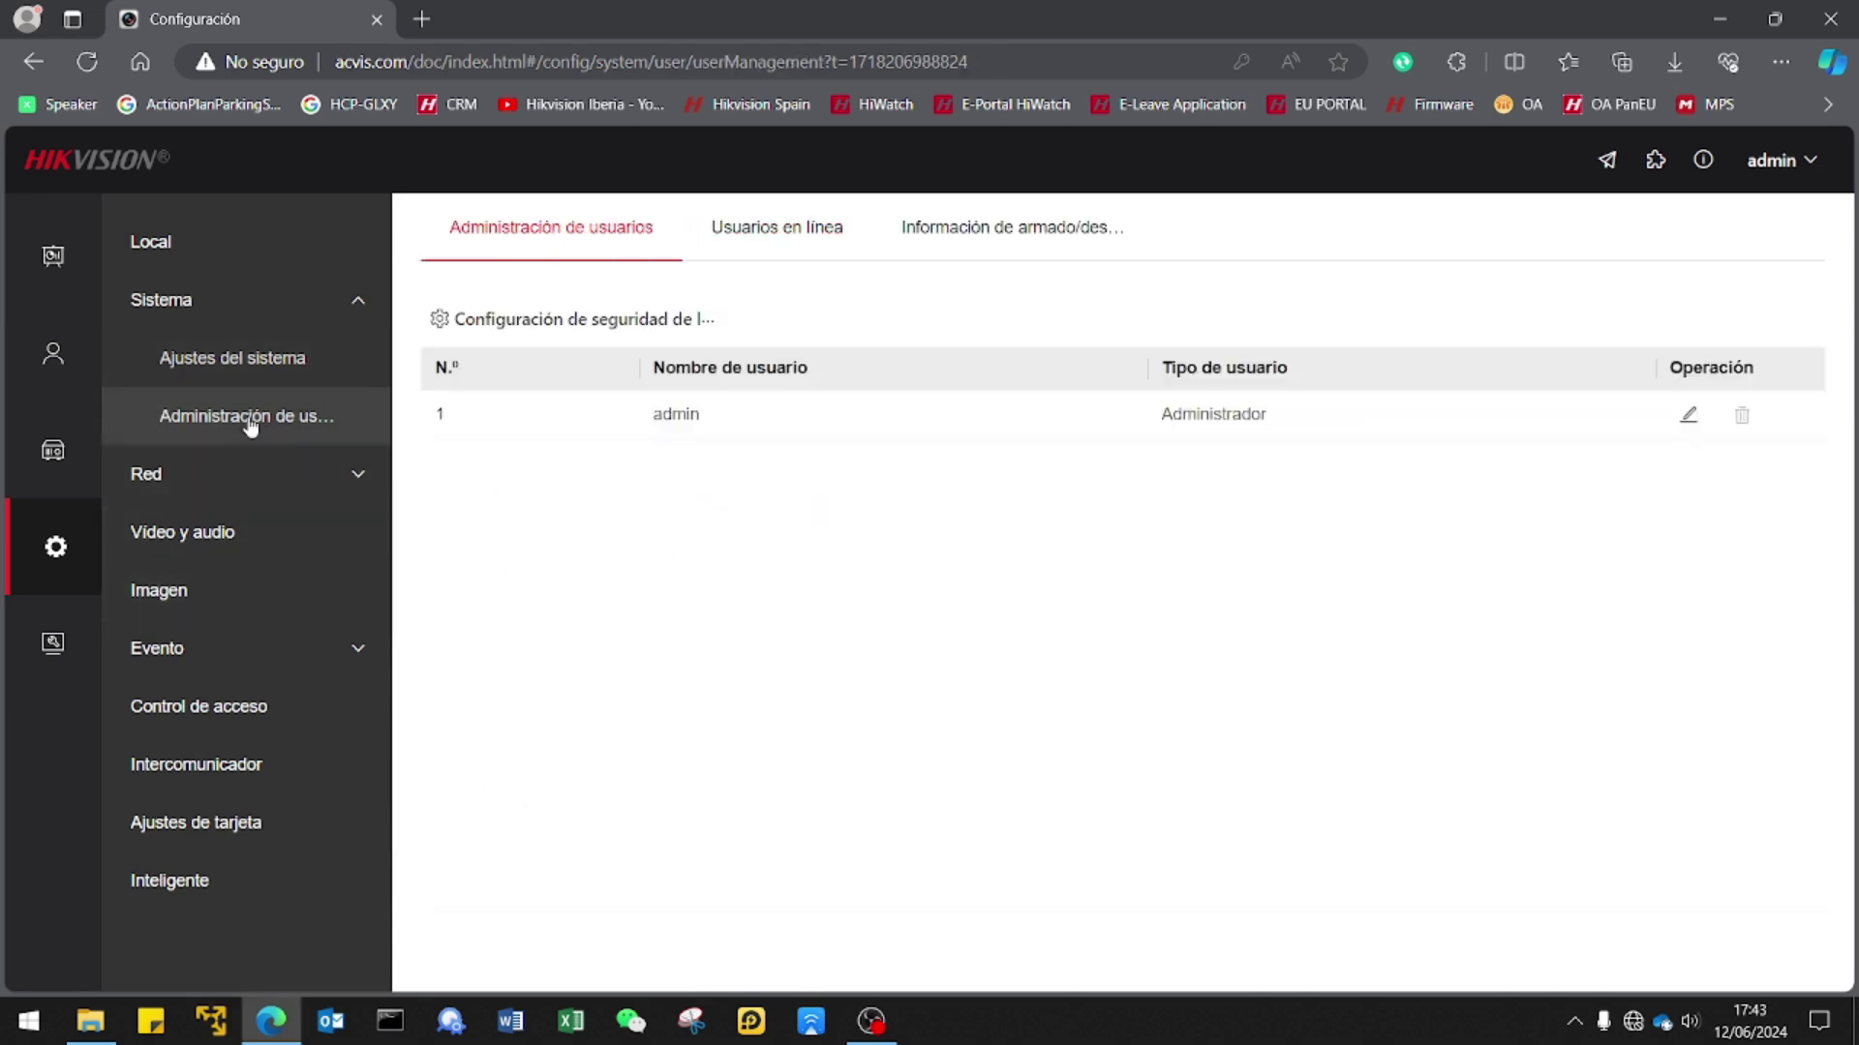
click(215, 539)
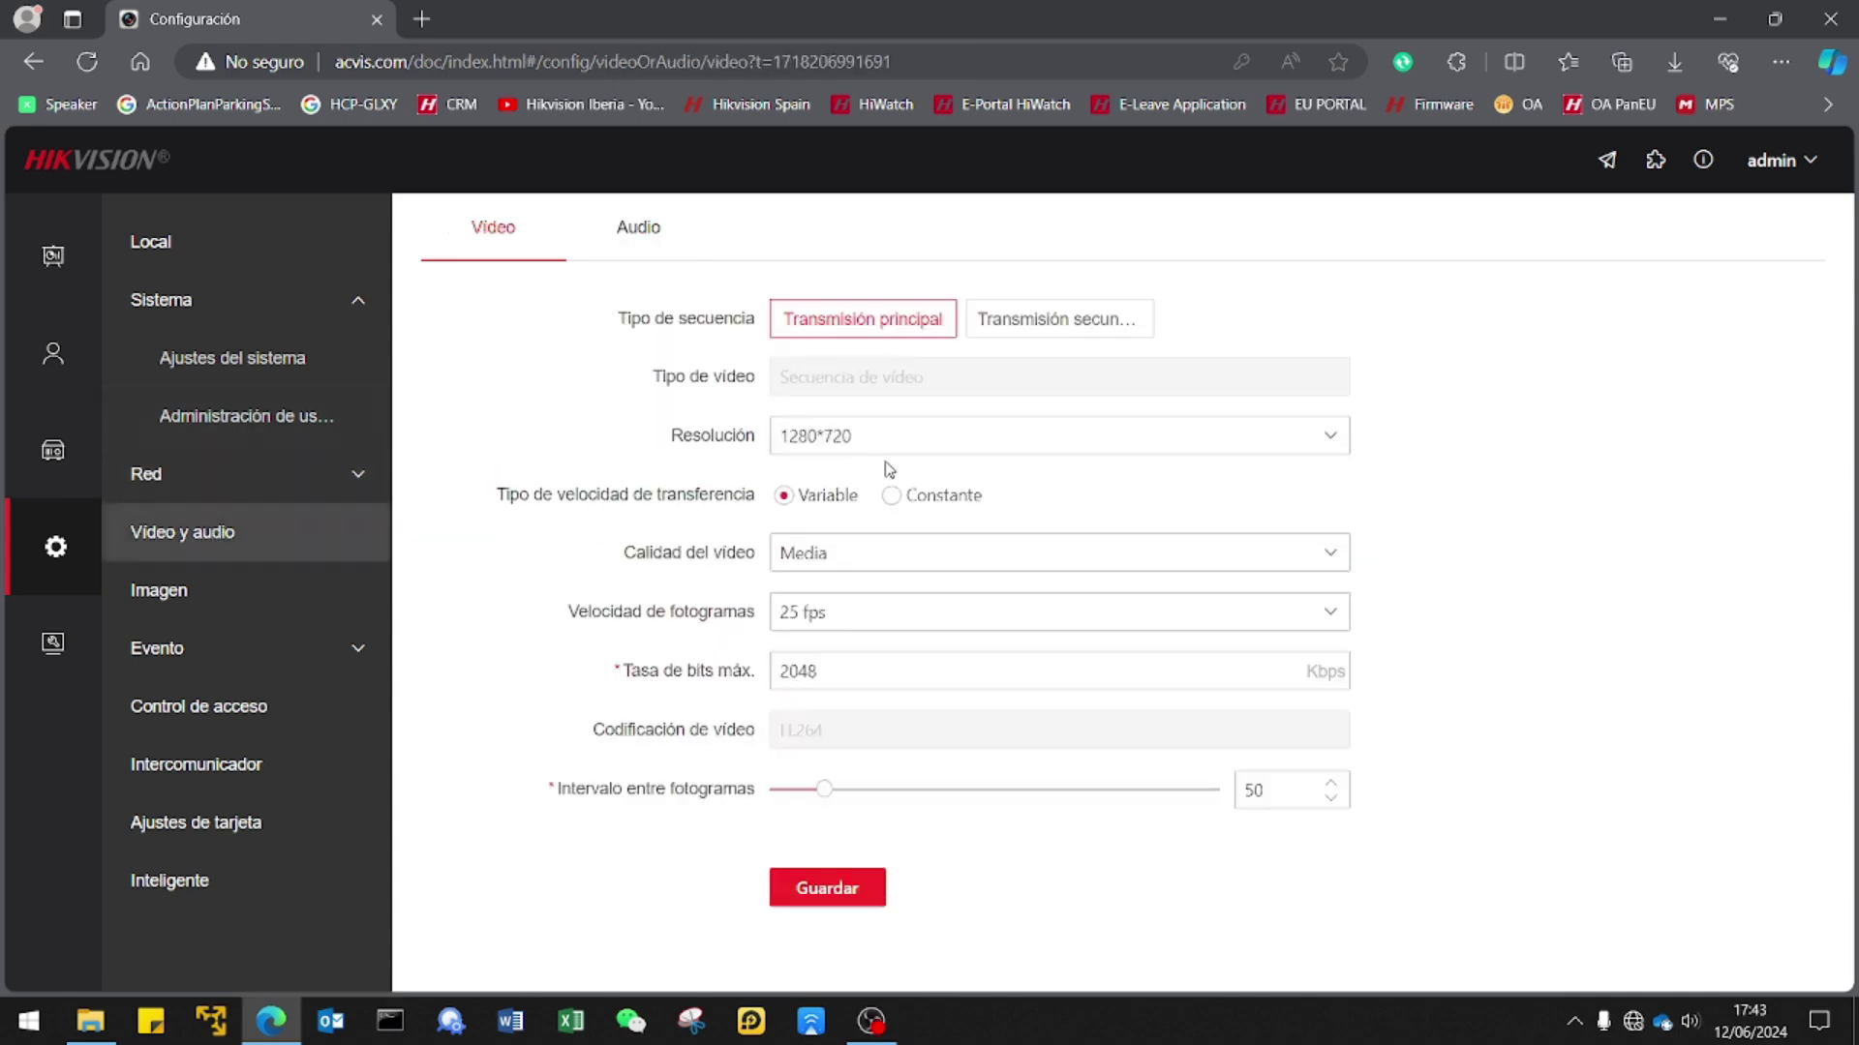
Try 1920*1080 main-stream resolution, revert to 1280*720, then view the Audio tab.
click(917, 446)
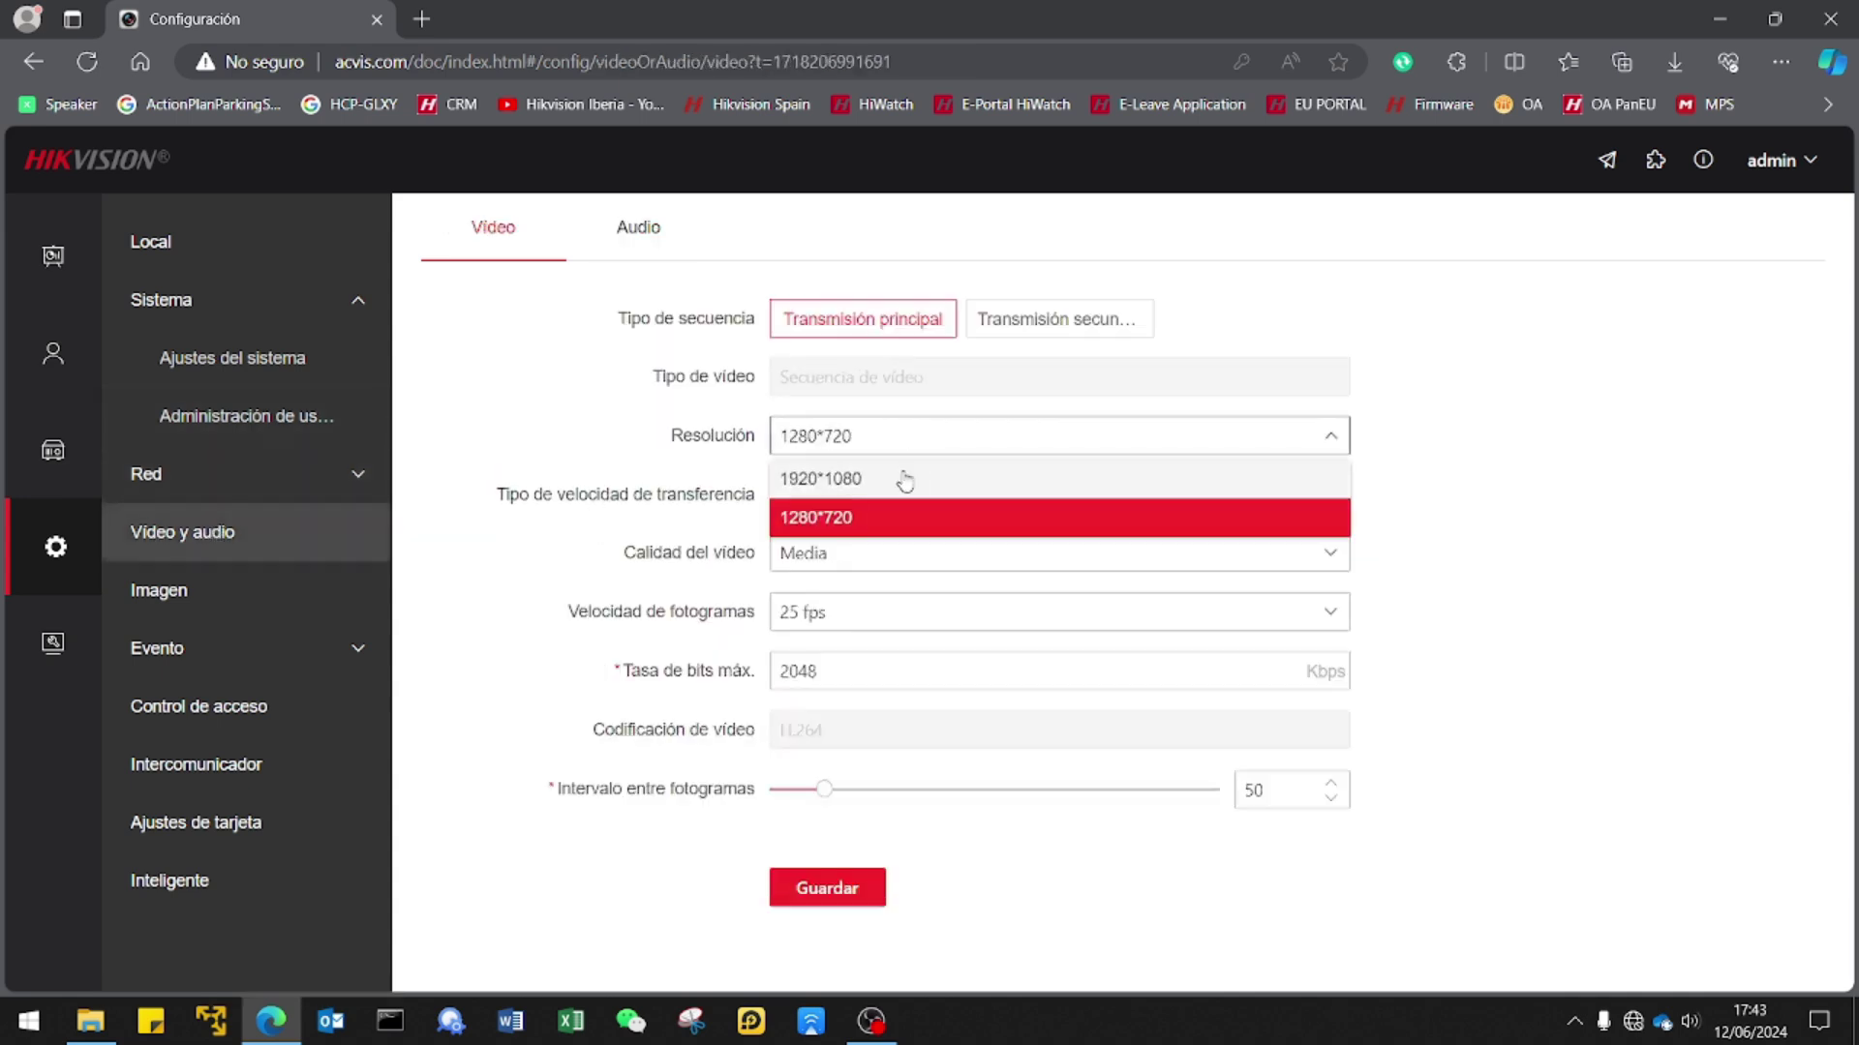
click(901, 480)
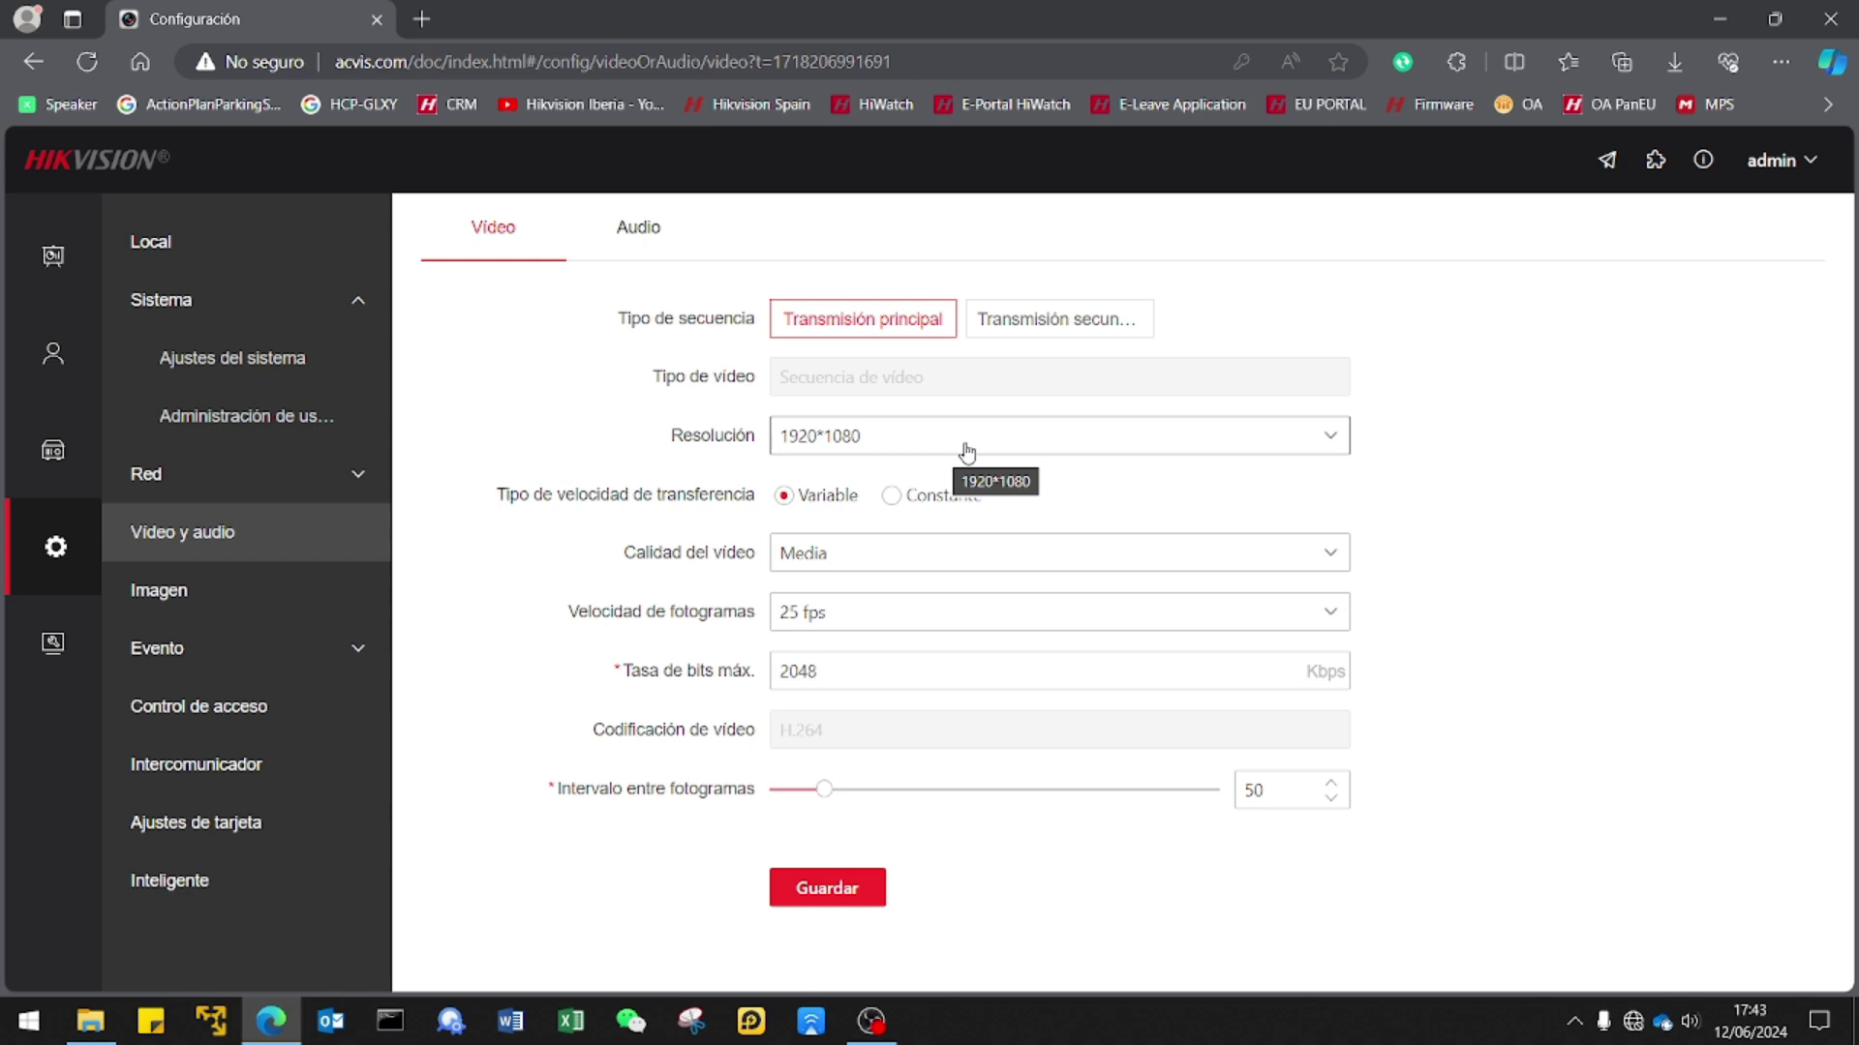
click(966, 451)
click(917, 523)
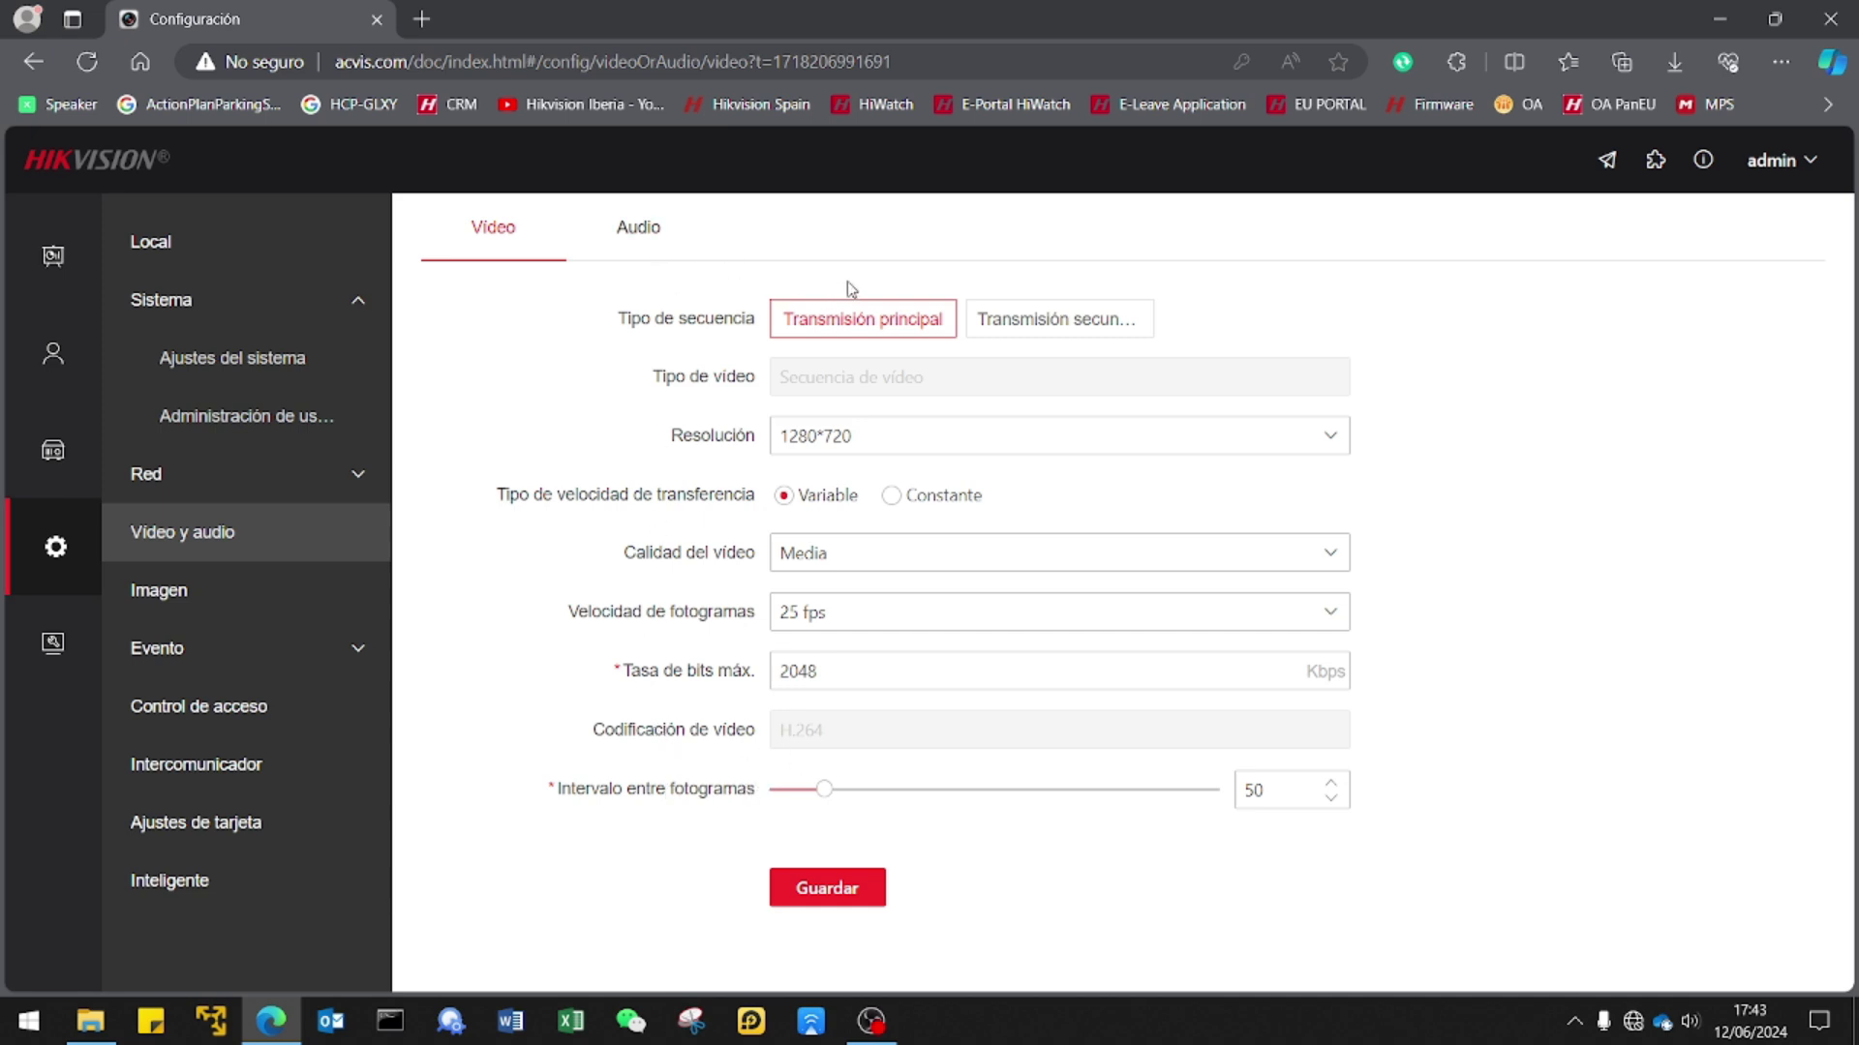
click(653, 237)
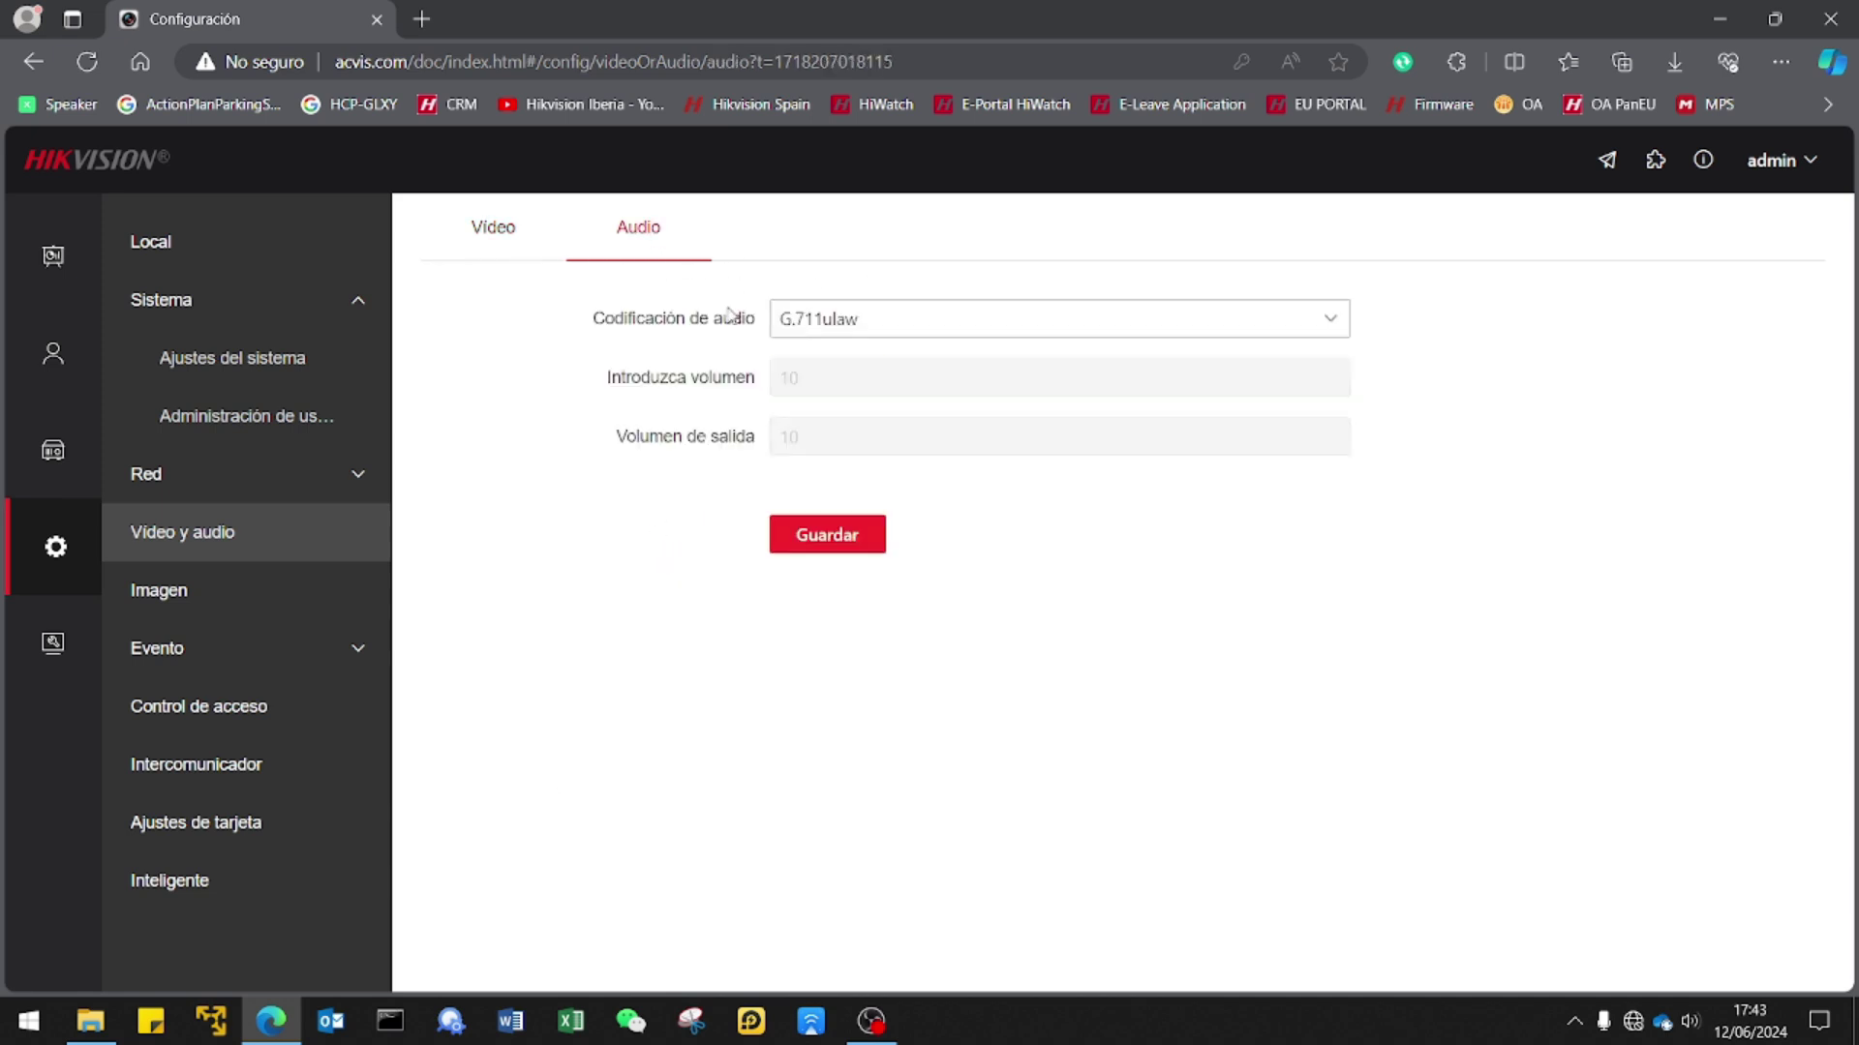
In Imagen, expand Luz trasera and enable WDR, toggling it off and on to compare.
click(226, 605)
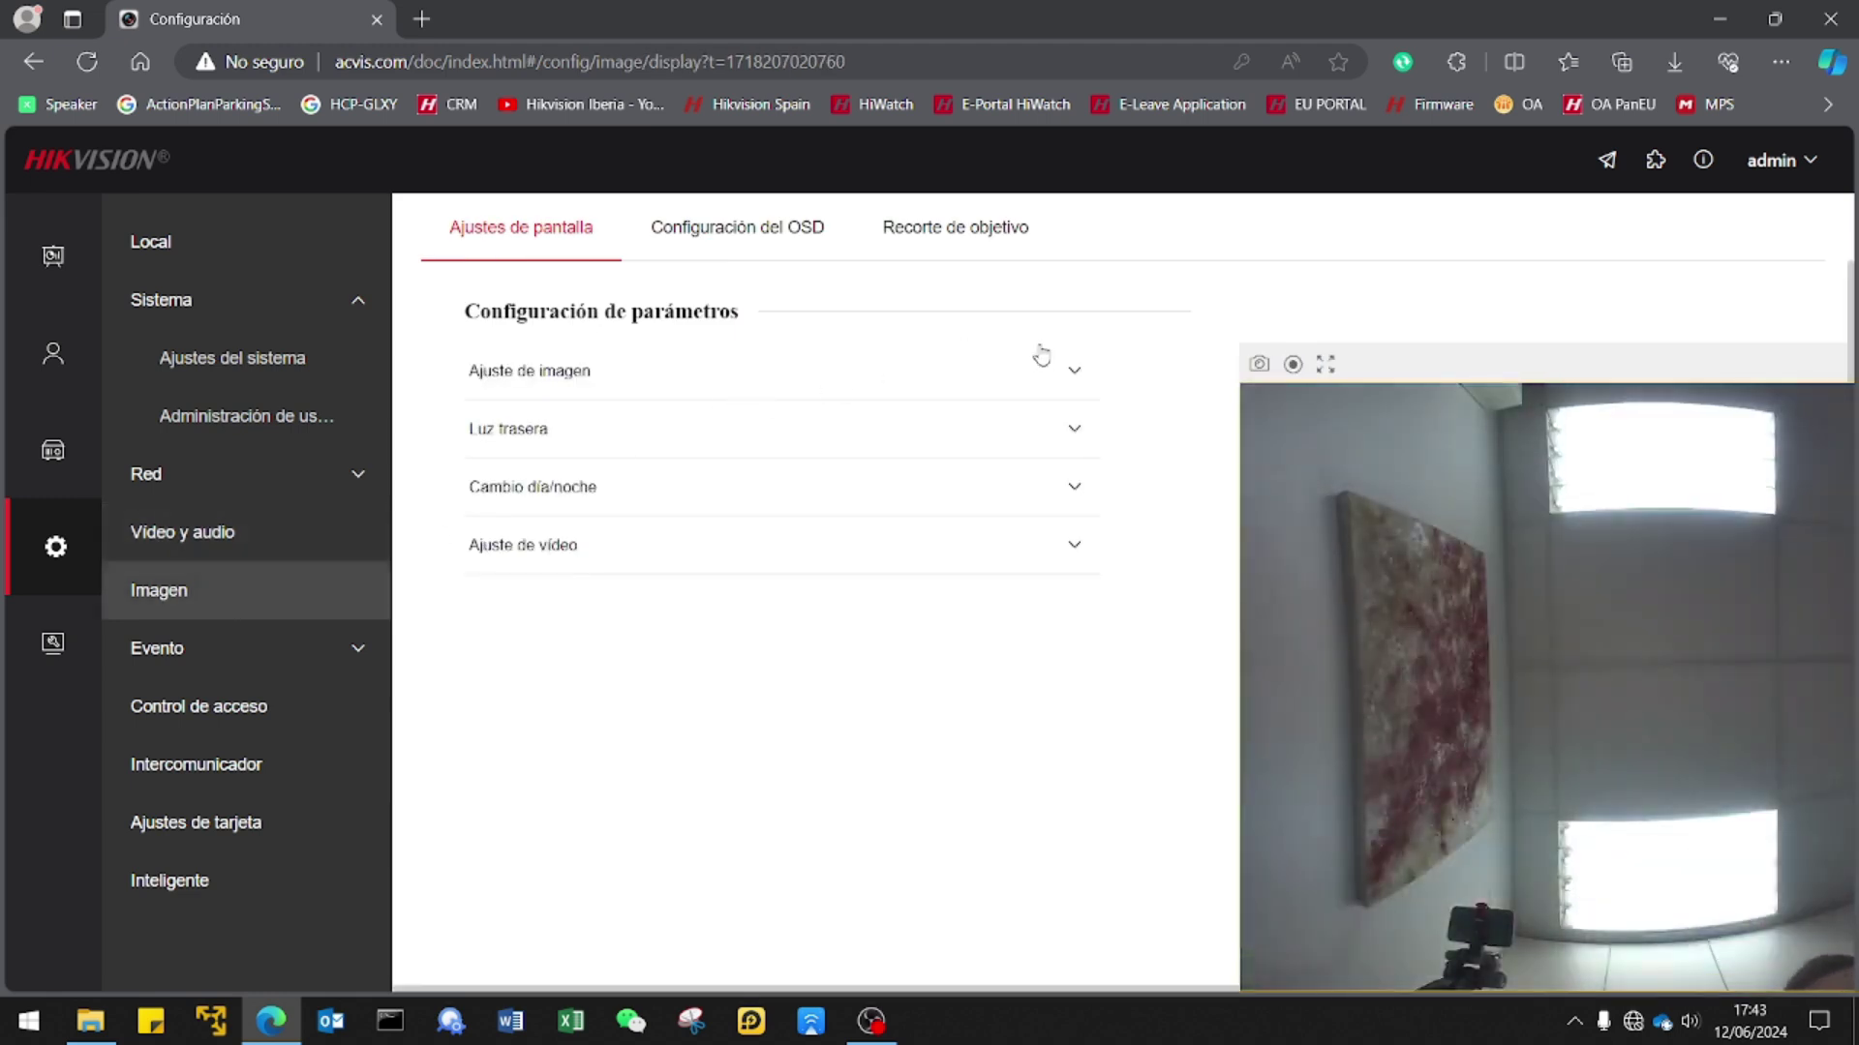
click(827, 385)
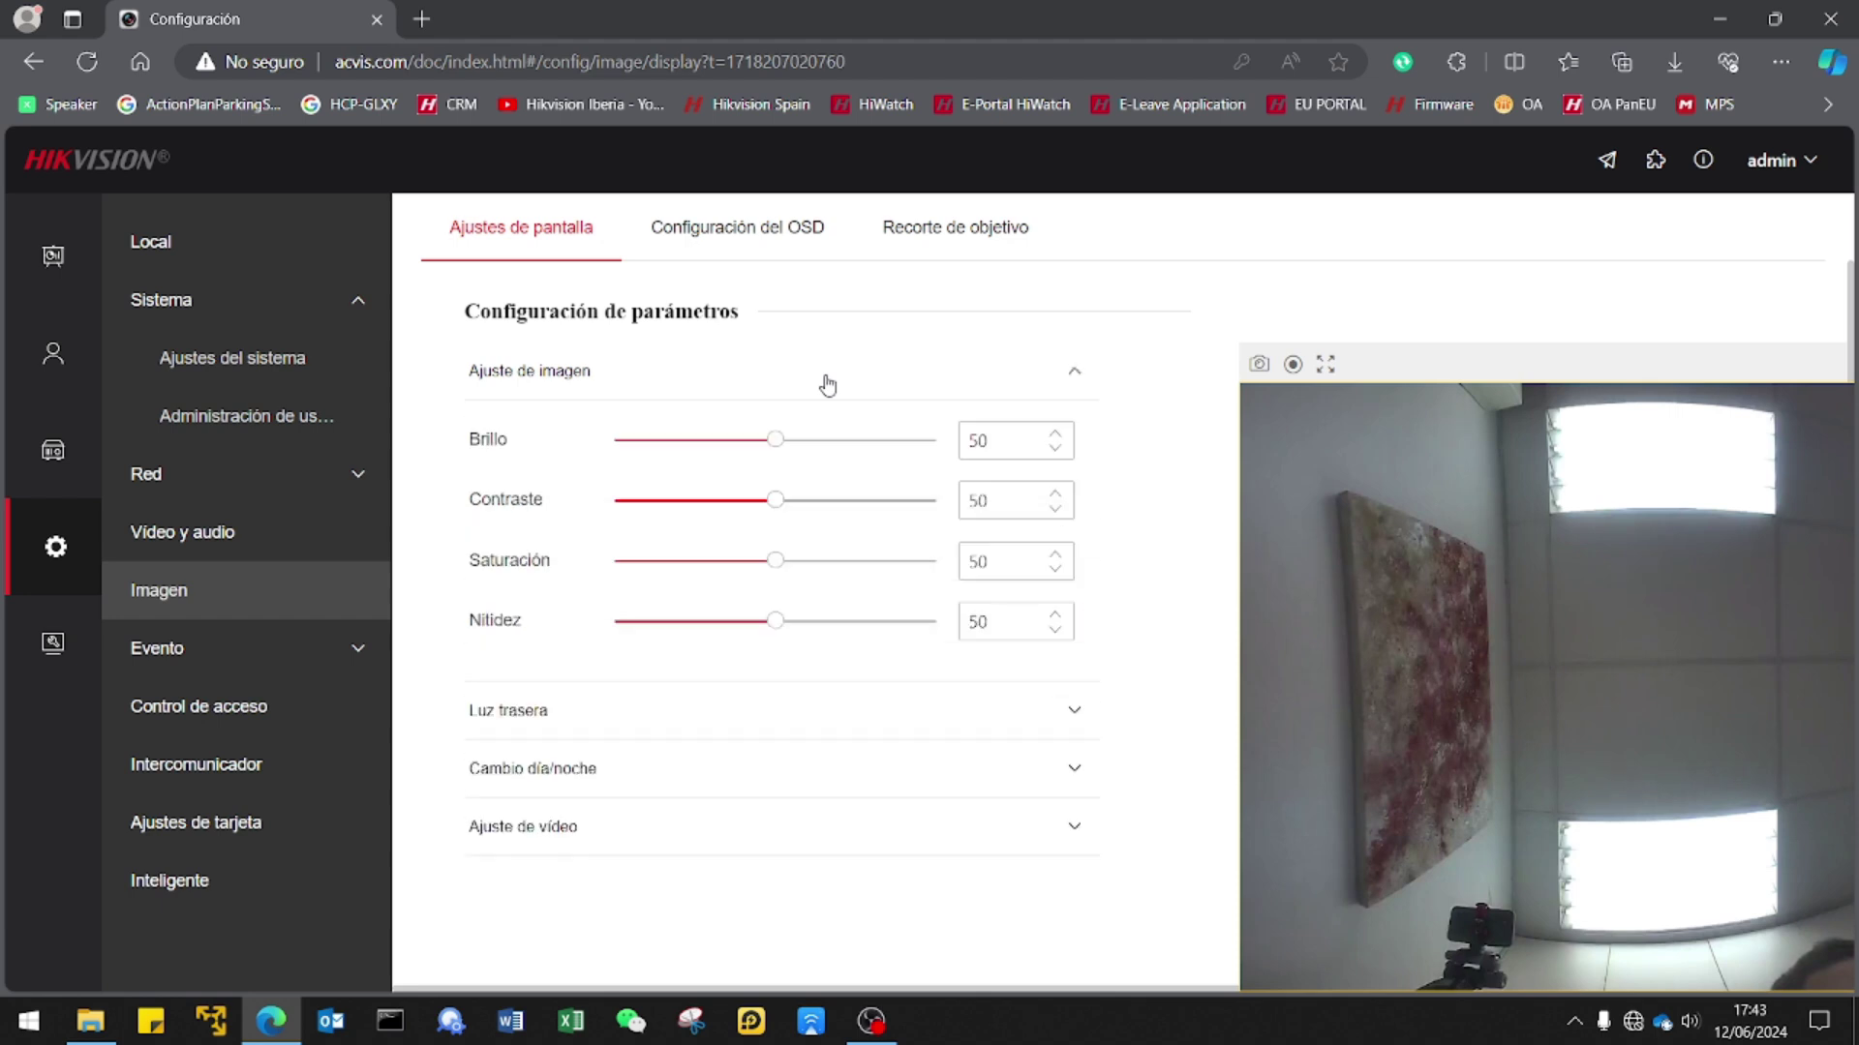
click(828, 386)
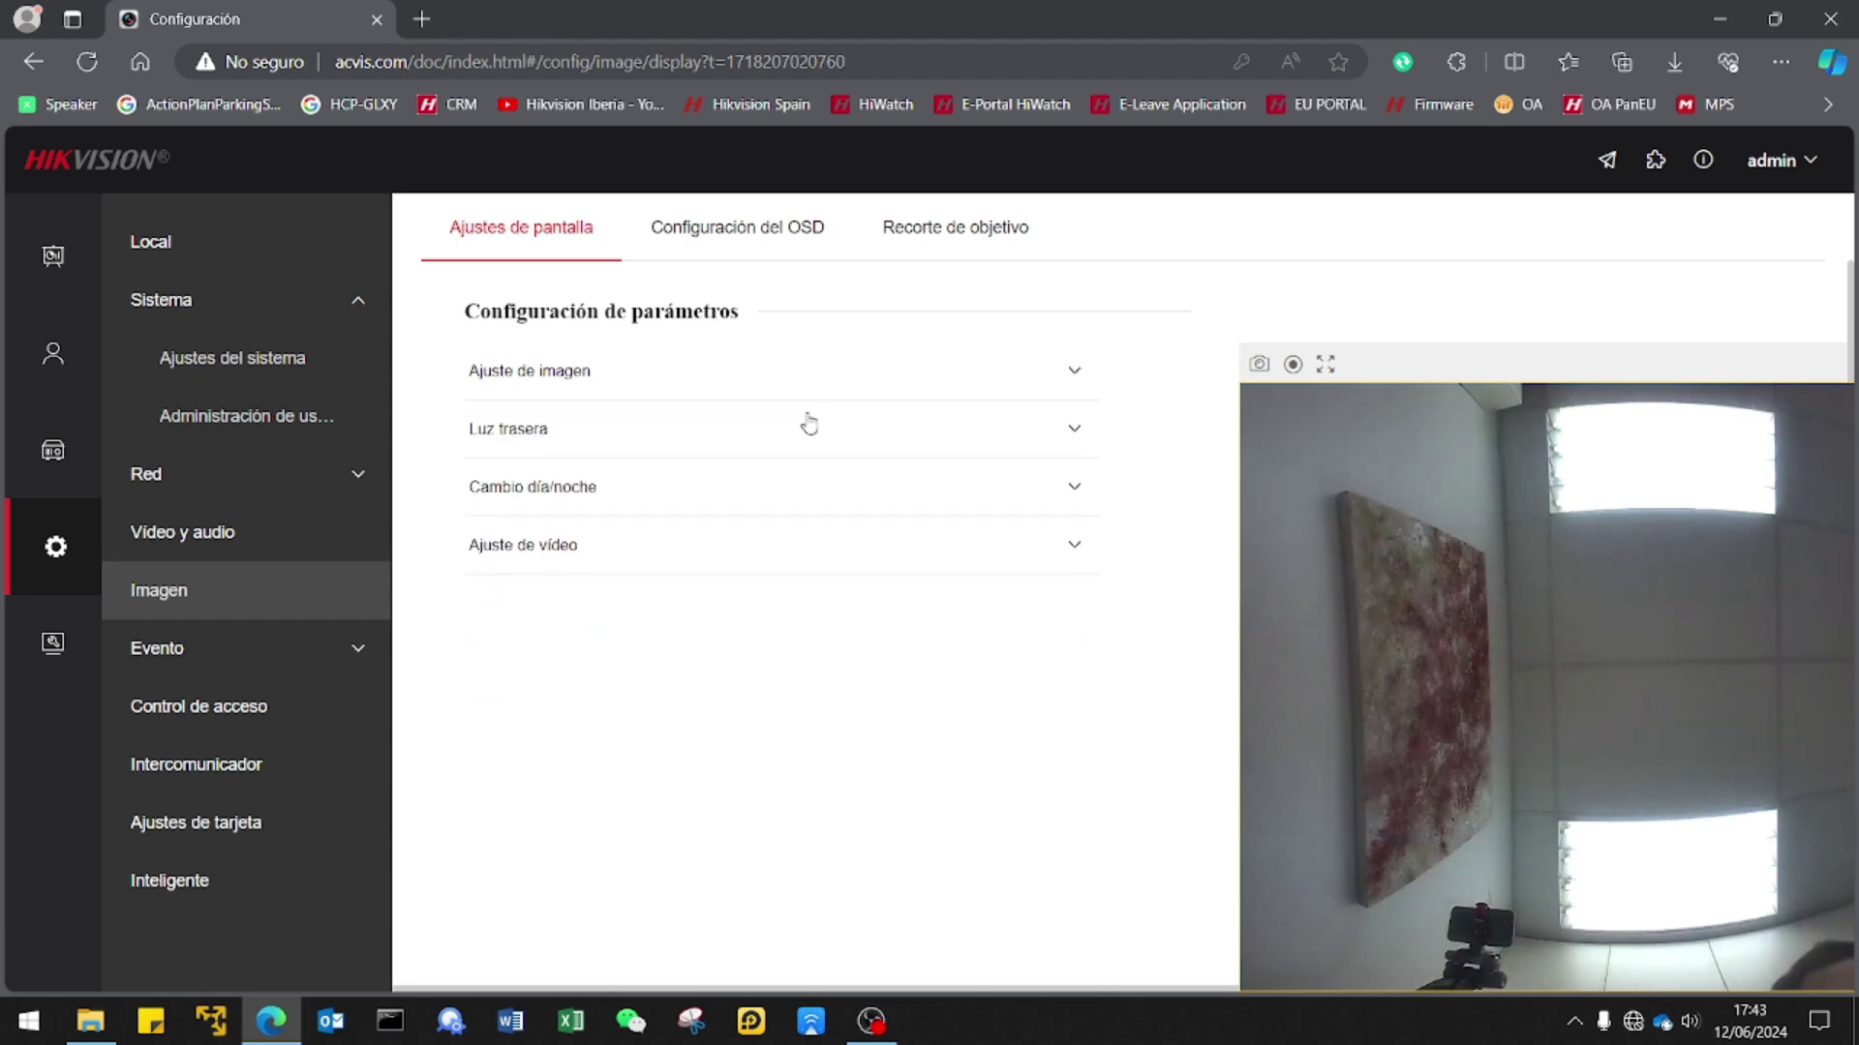
click(801, 426)
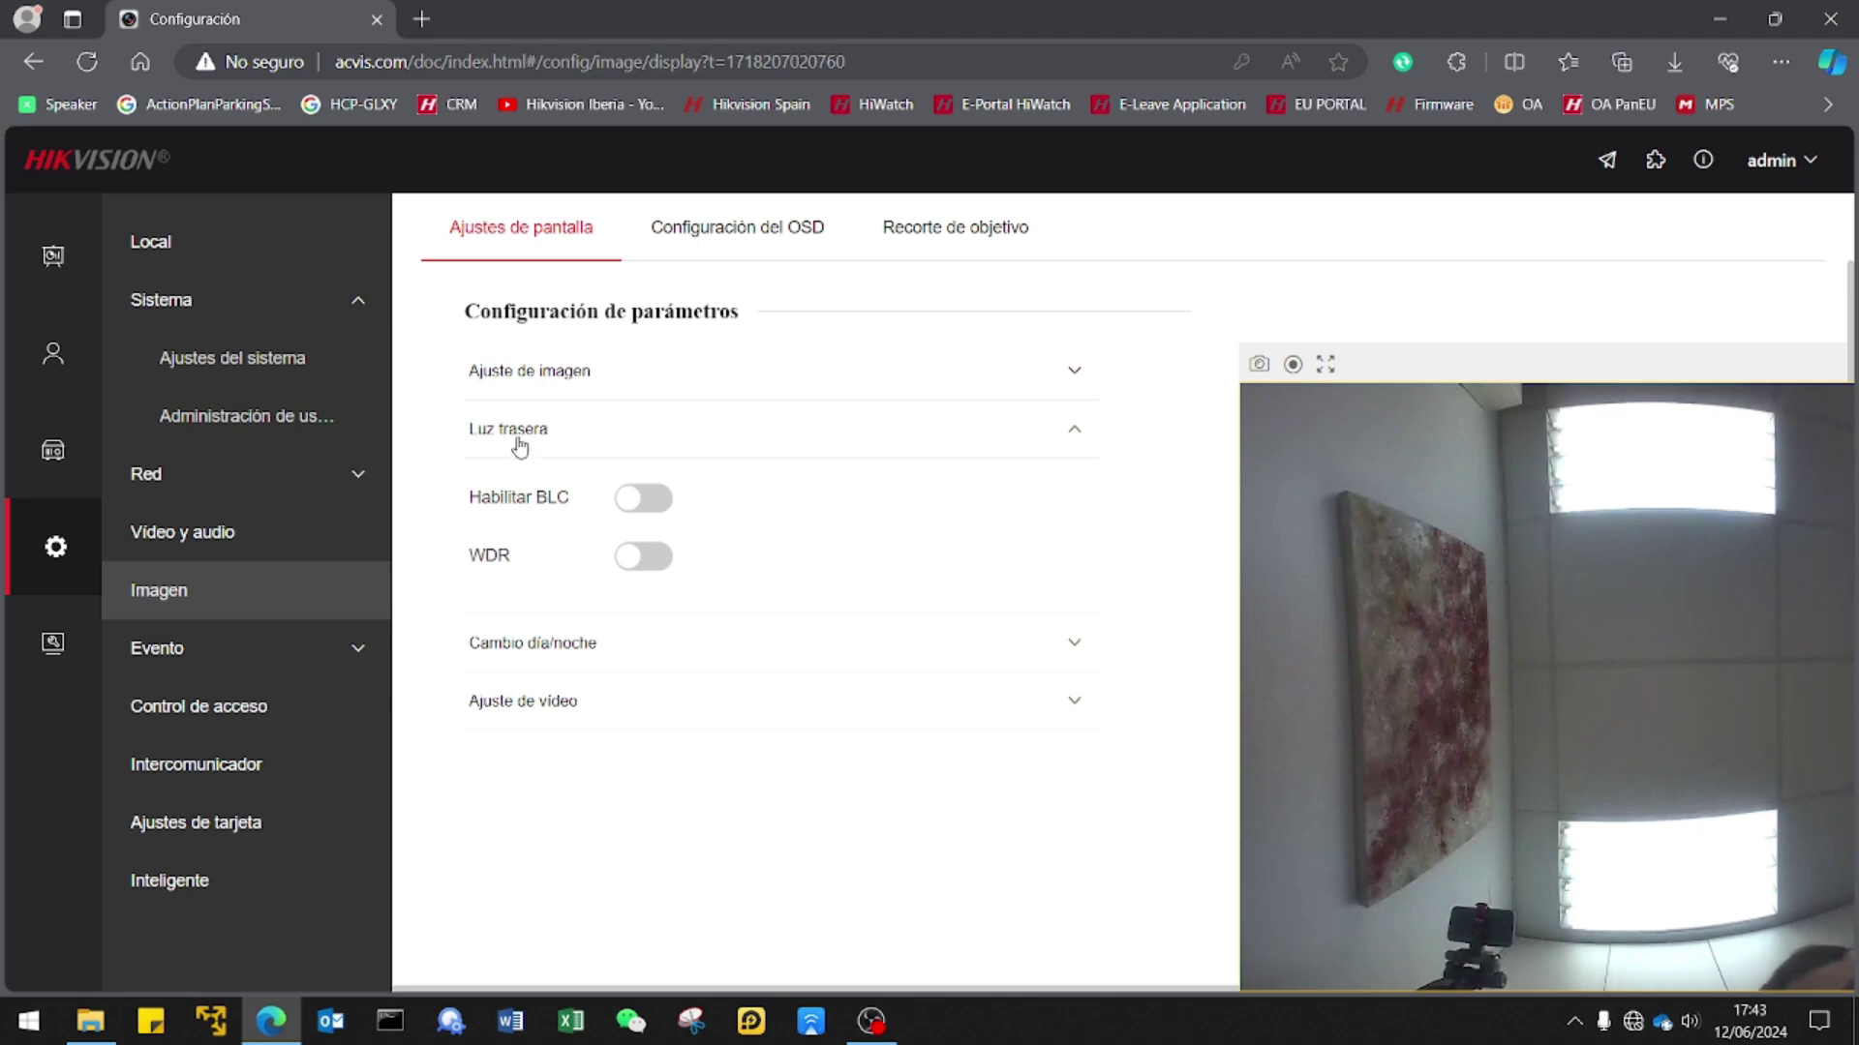
click(632, 569)
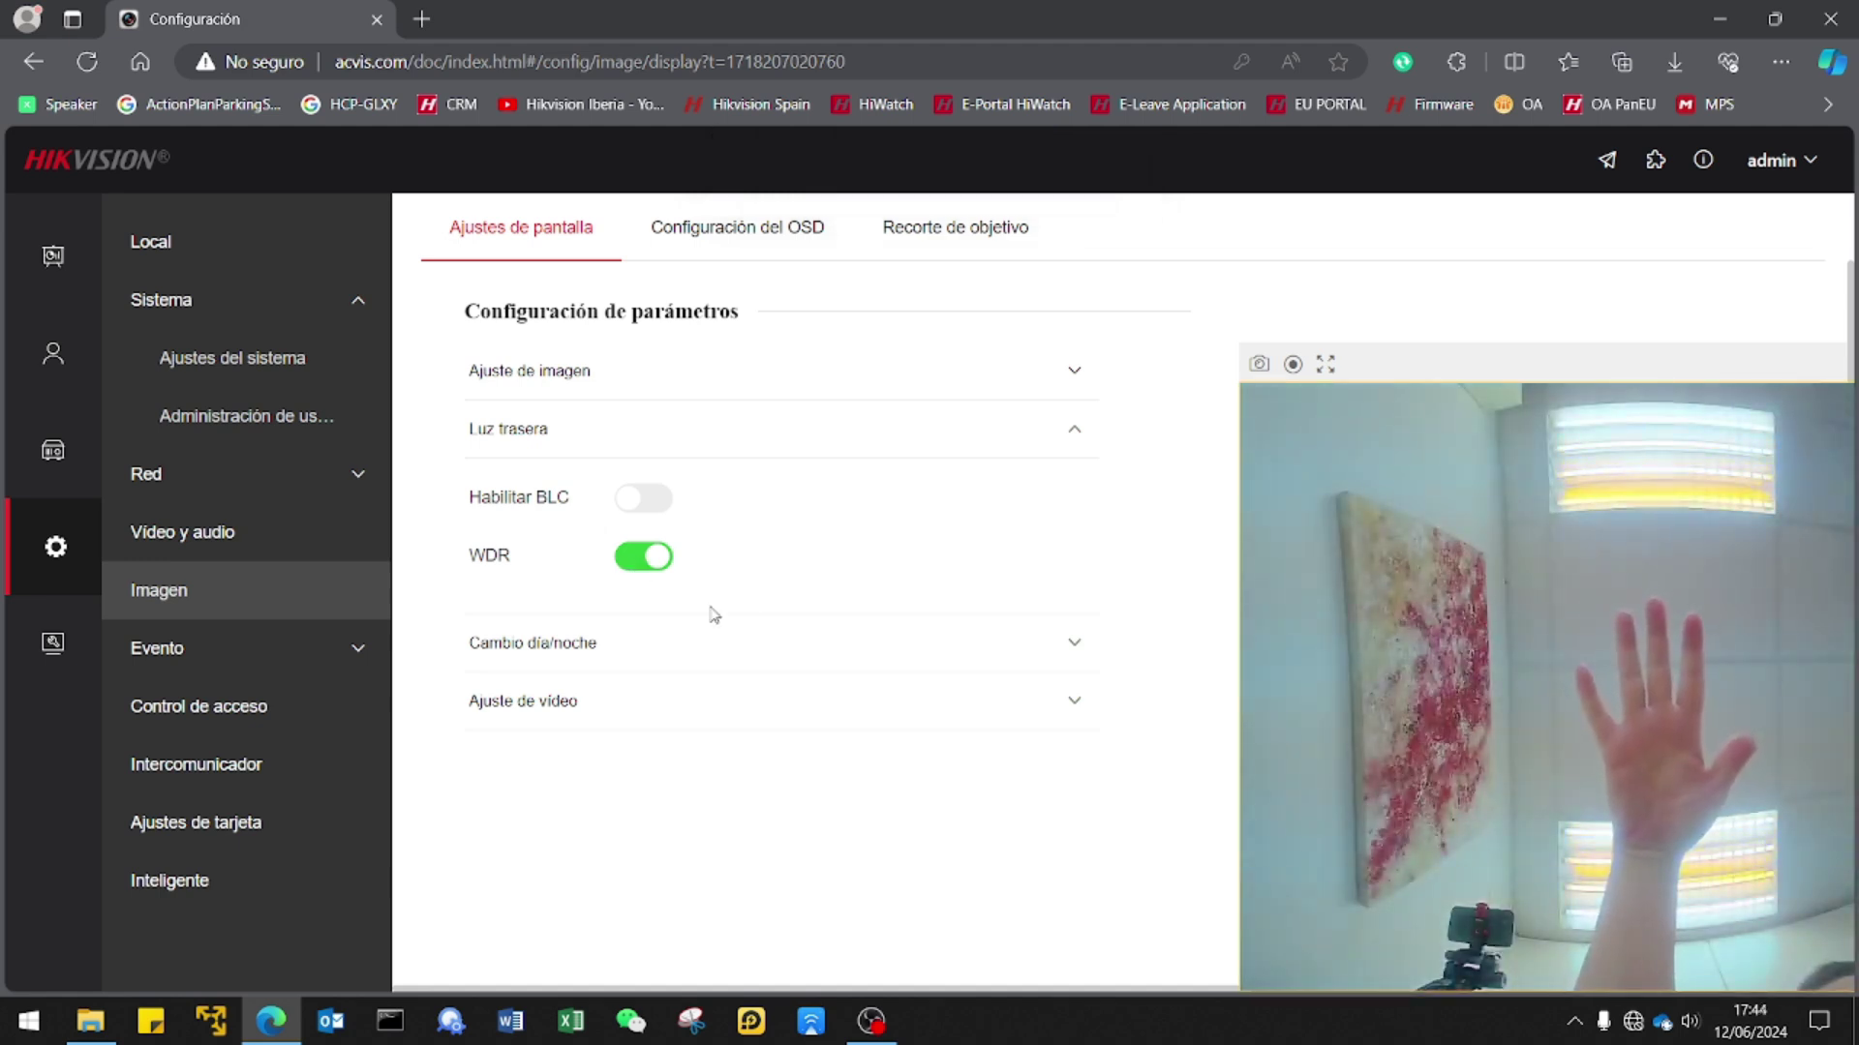
click(654, 561)
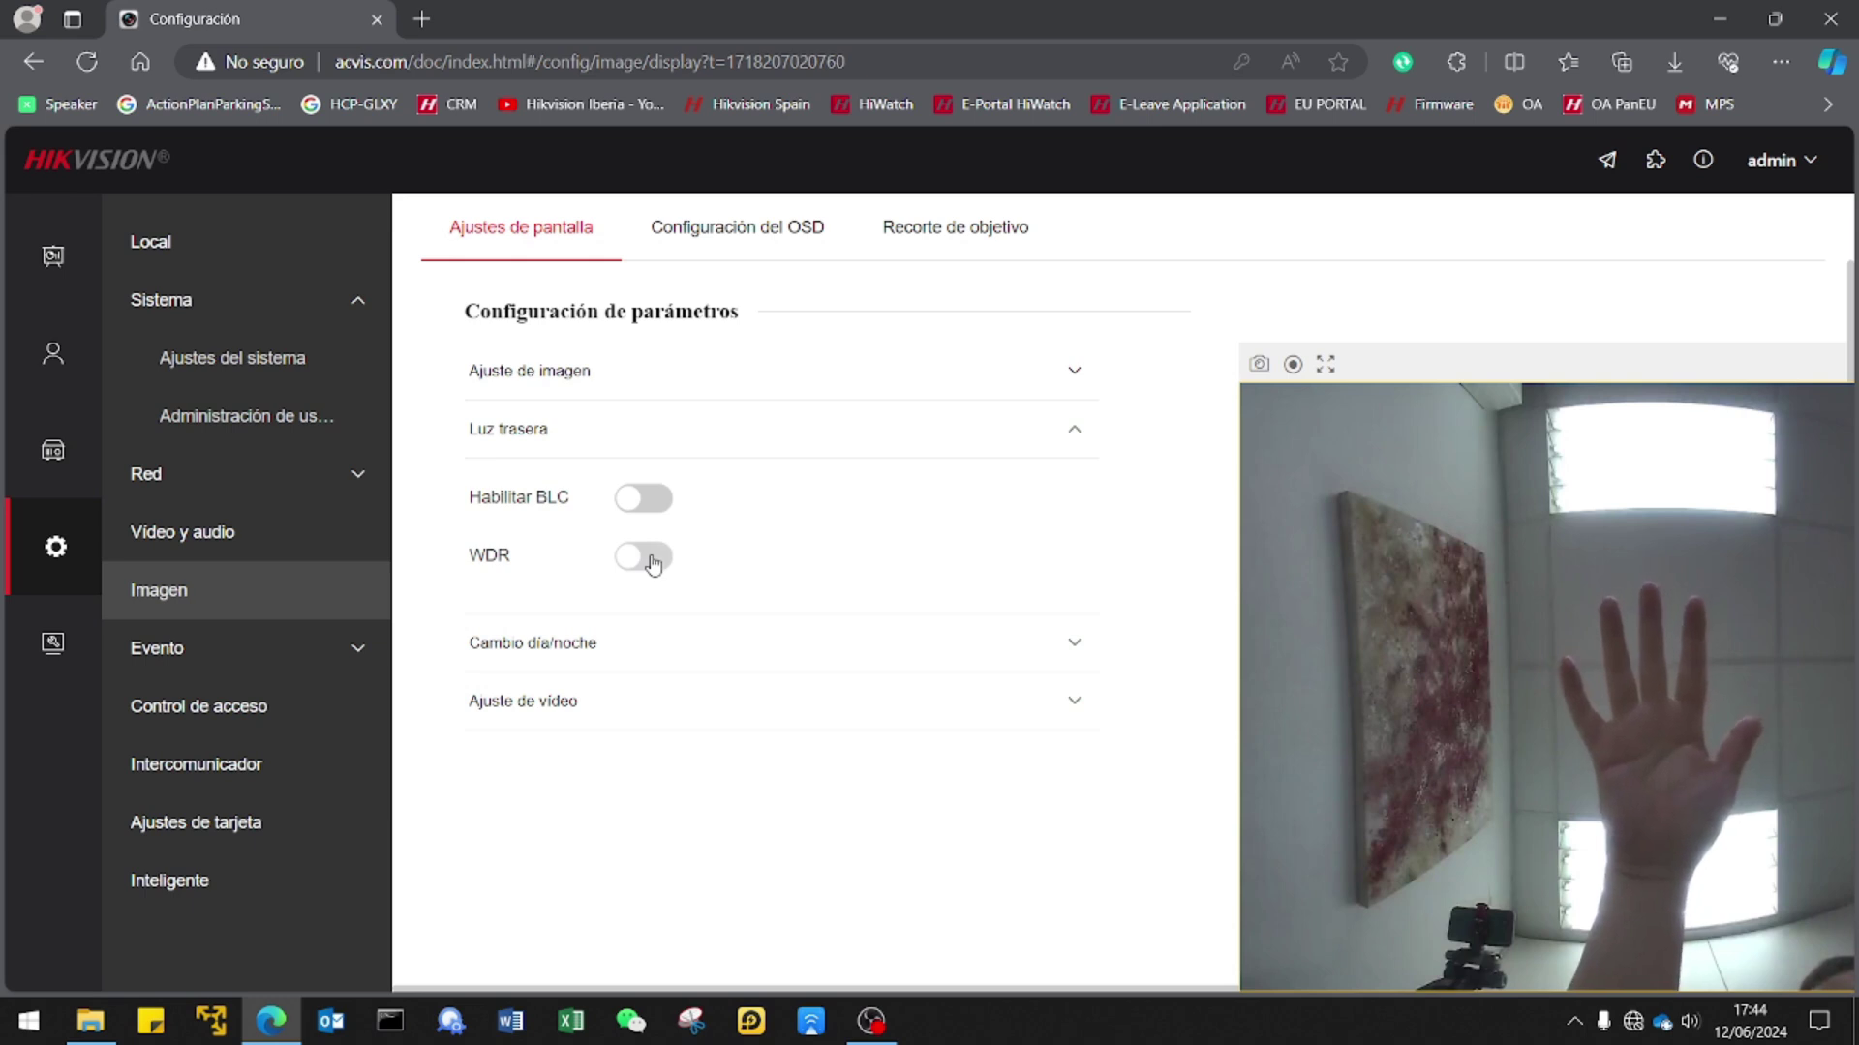
click(654, 562)
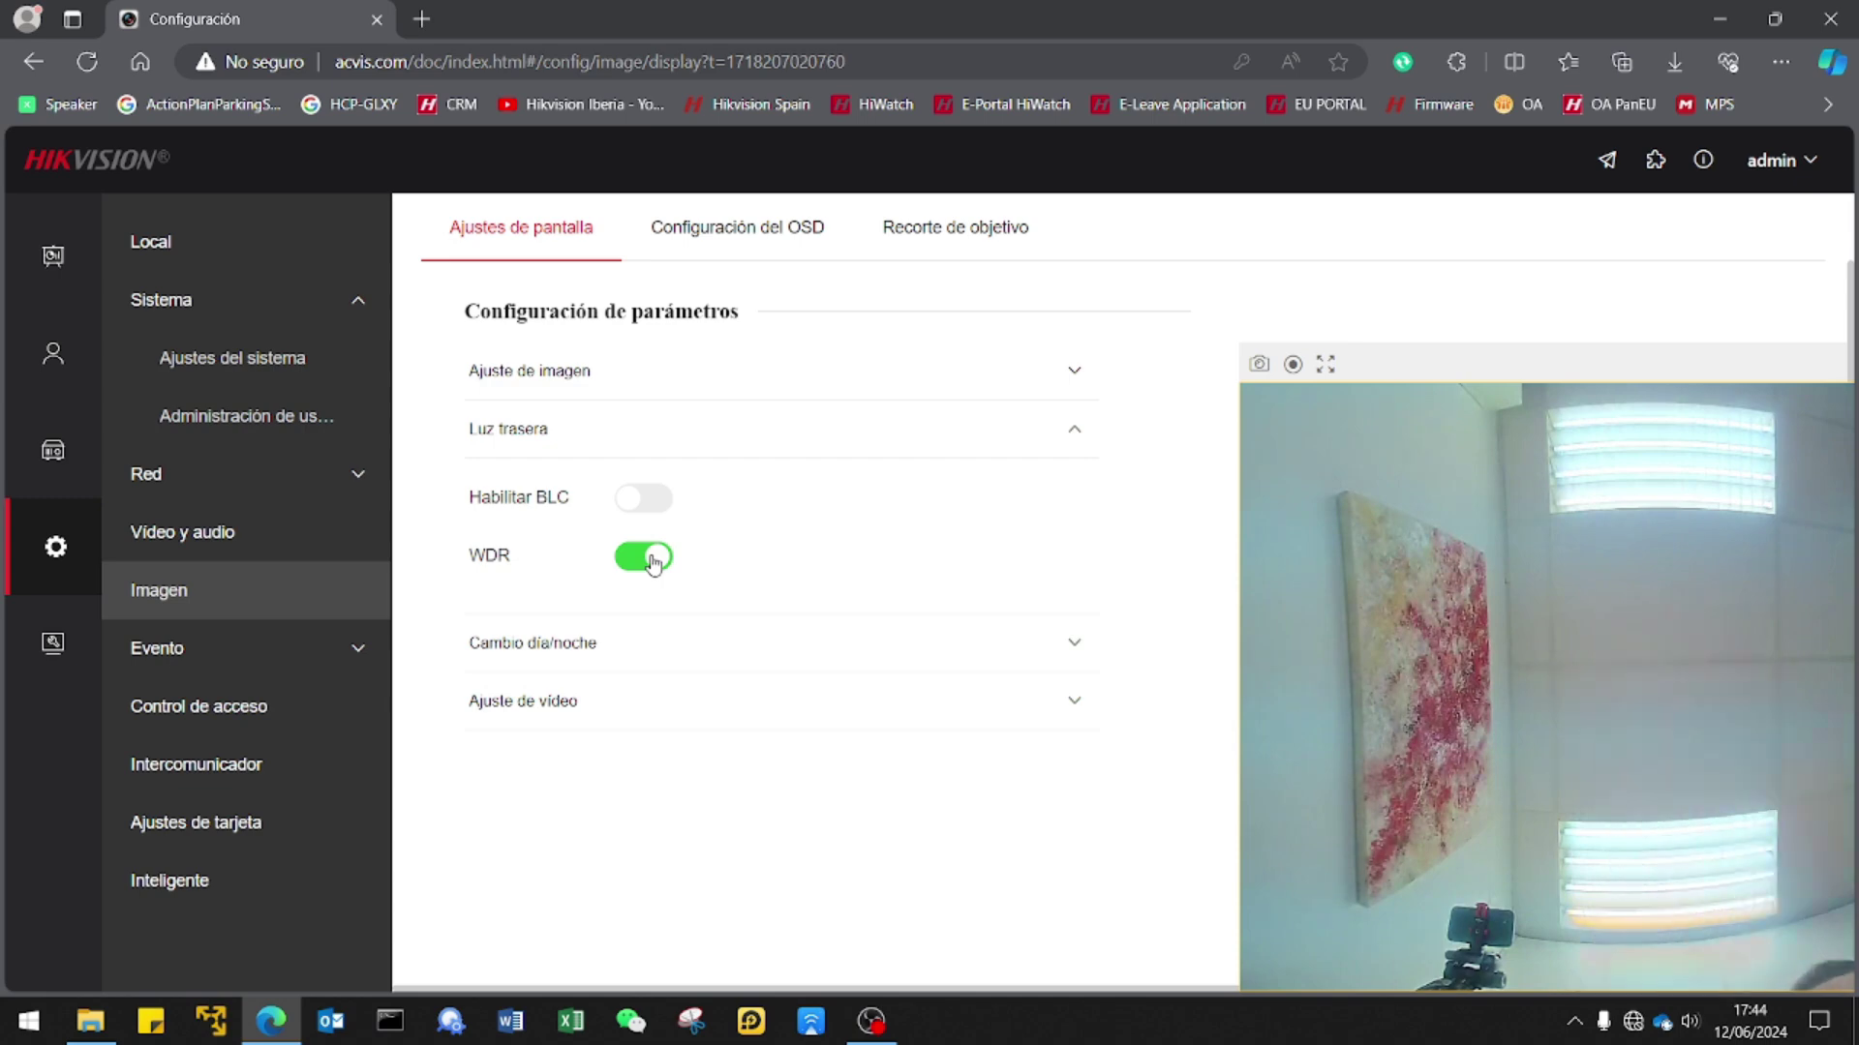
Review the video standard and Cambio día/noche options, then view Configuración del OSD.
click(637, 717)
click(697, 506)
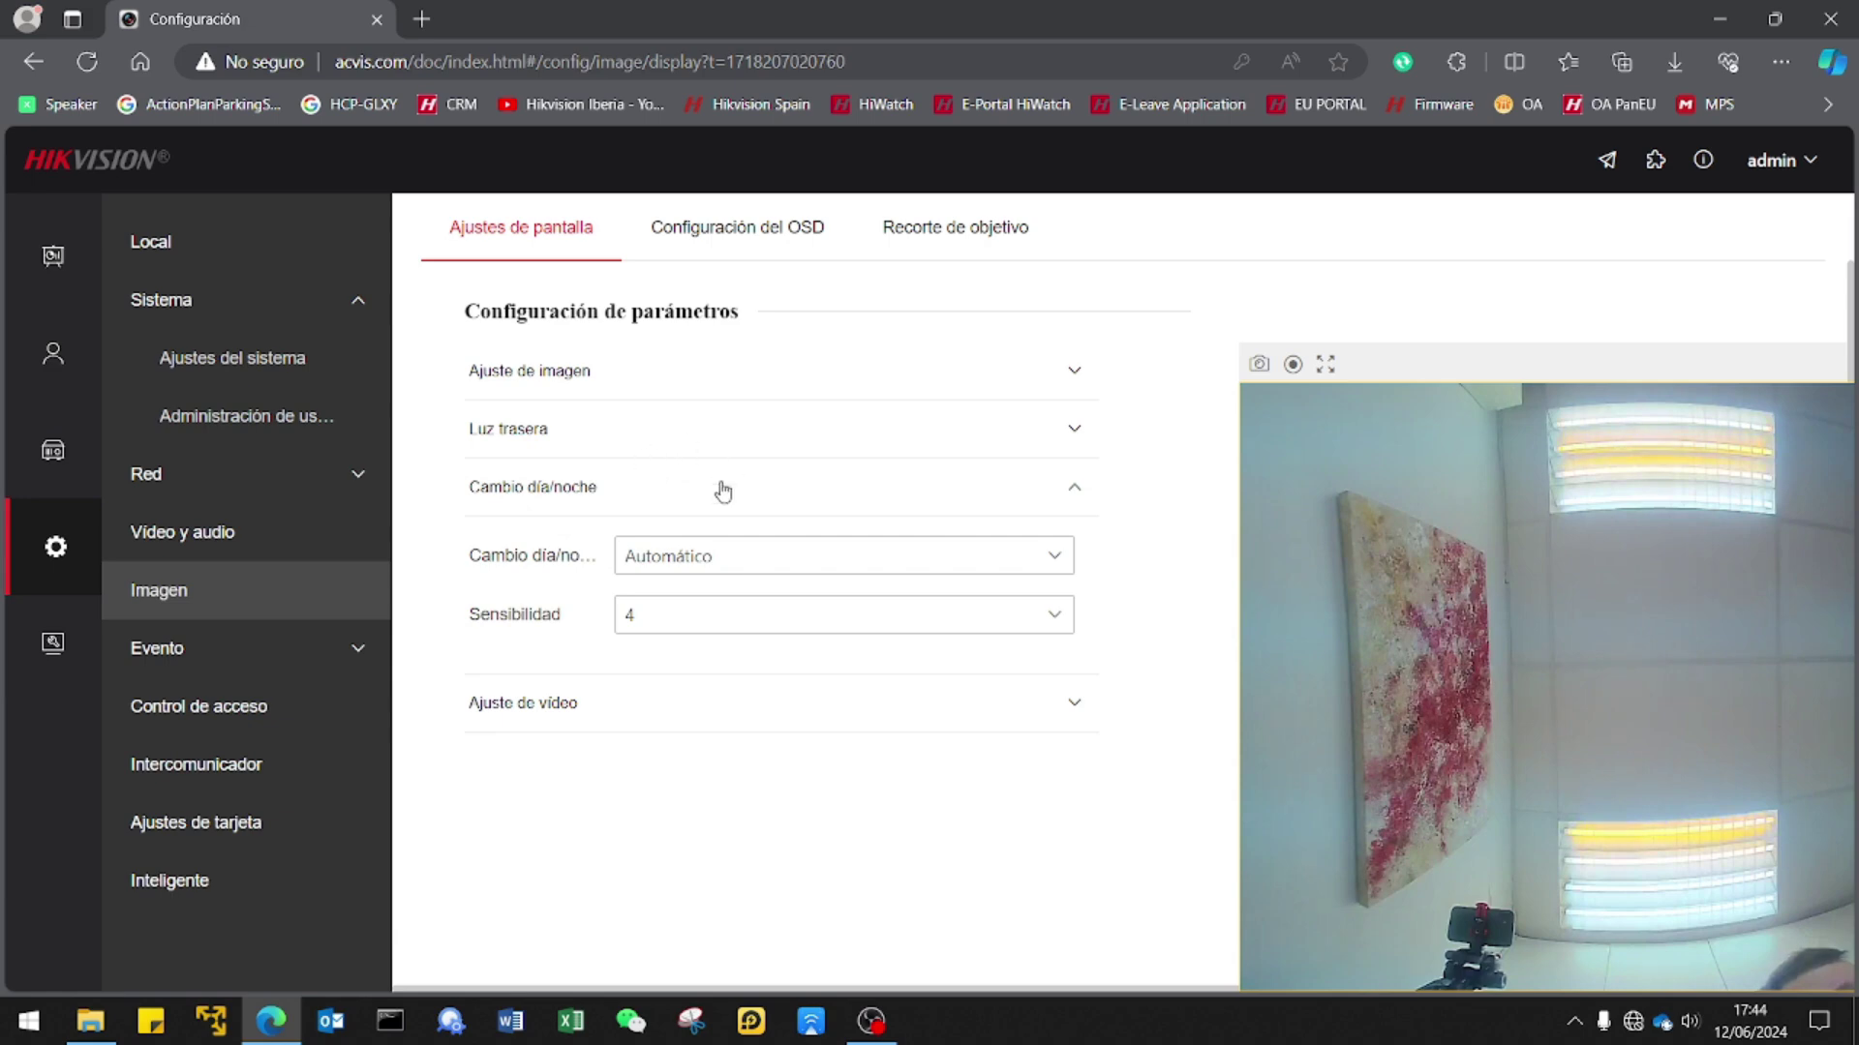
click(742, 234)
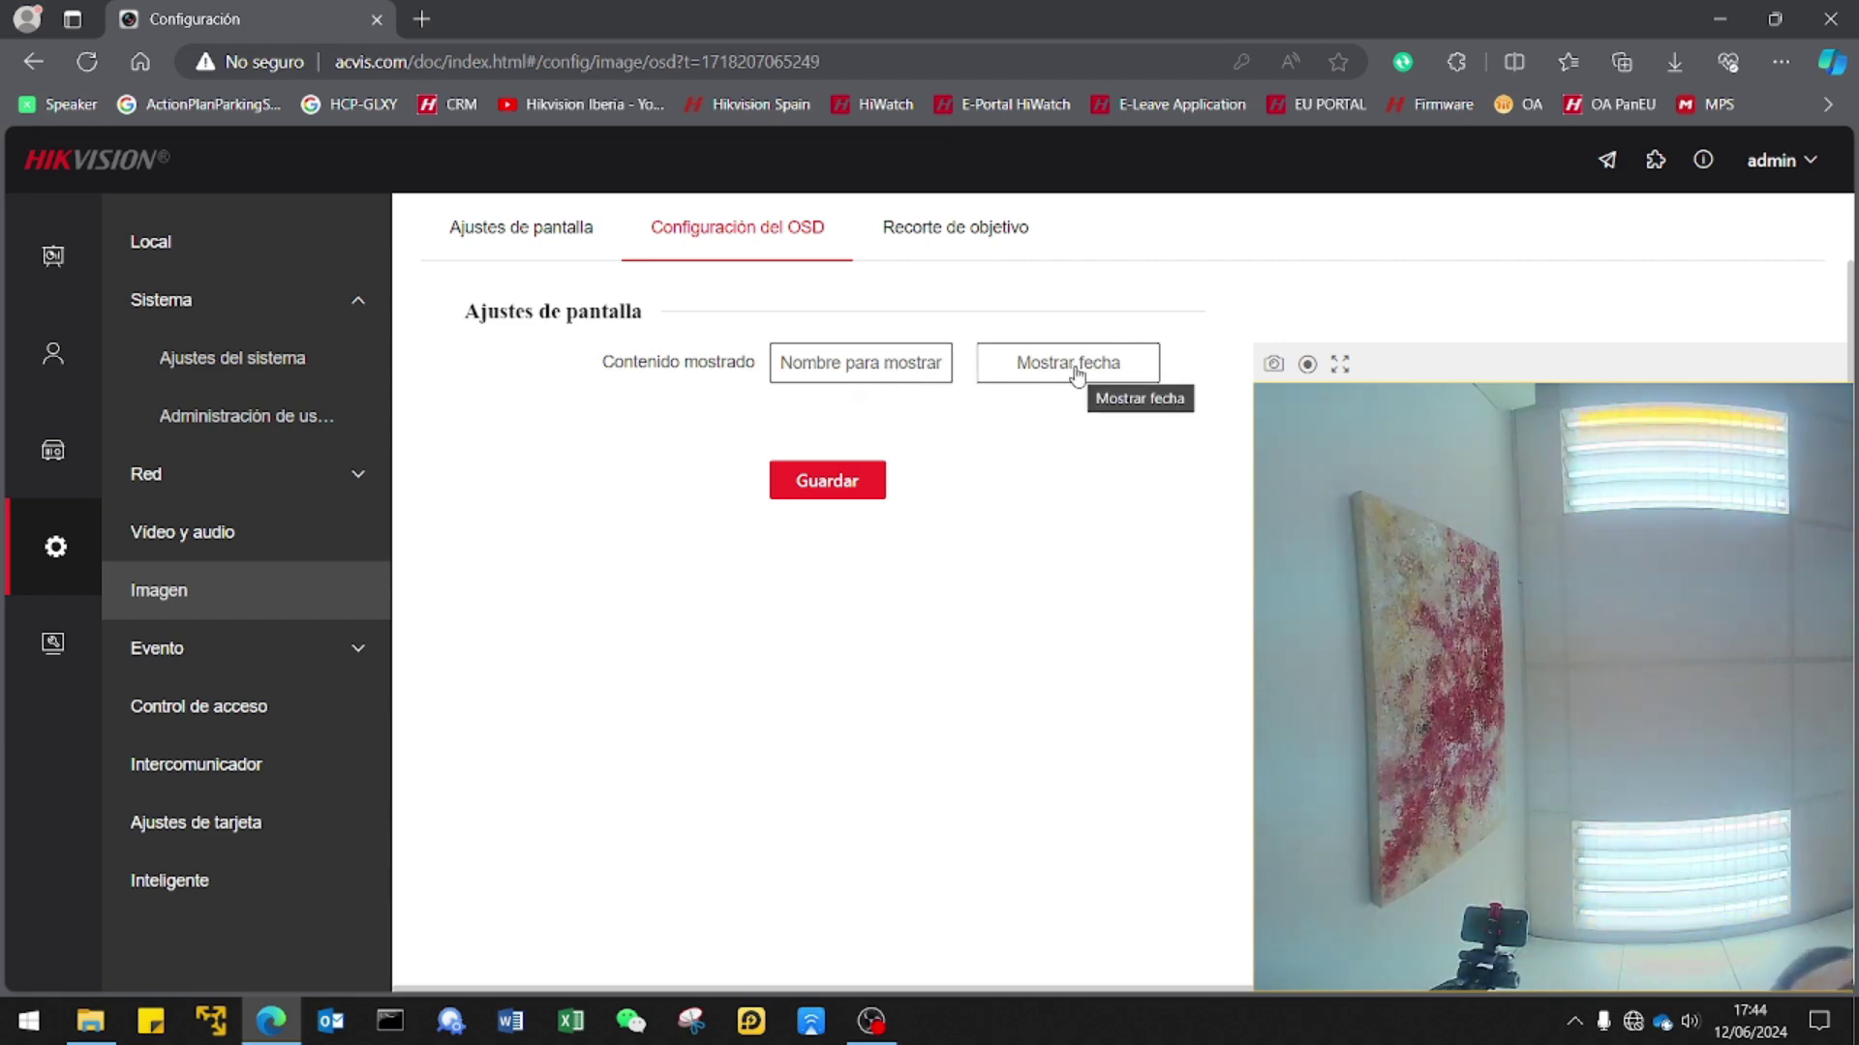
View the Recorte de objetivo tab, then return to Ajustes del sistema's Información básica.
click(976, 232)
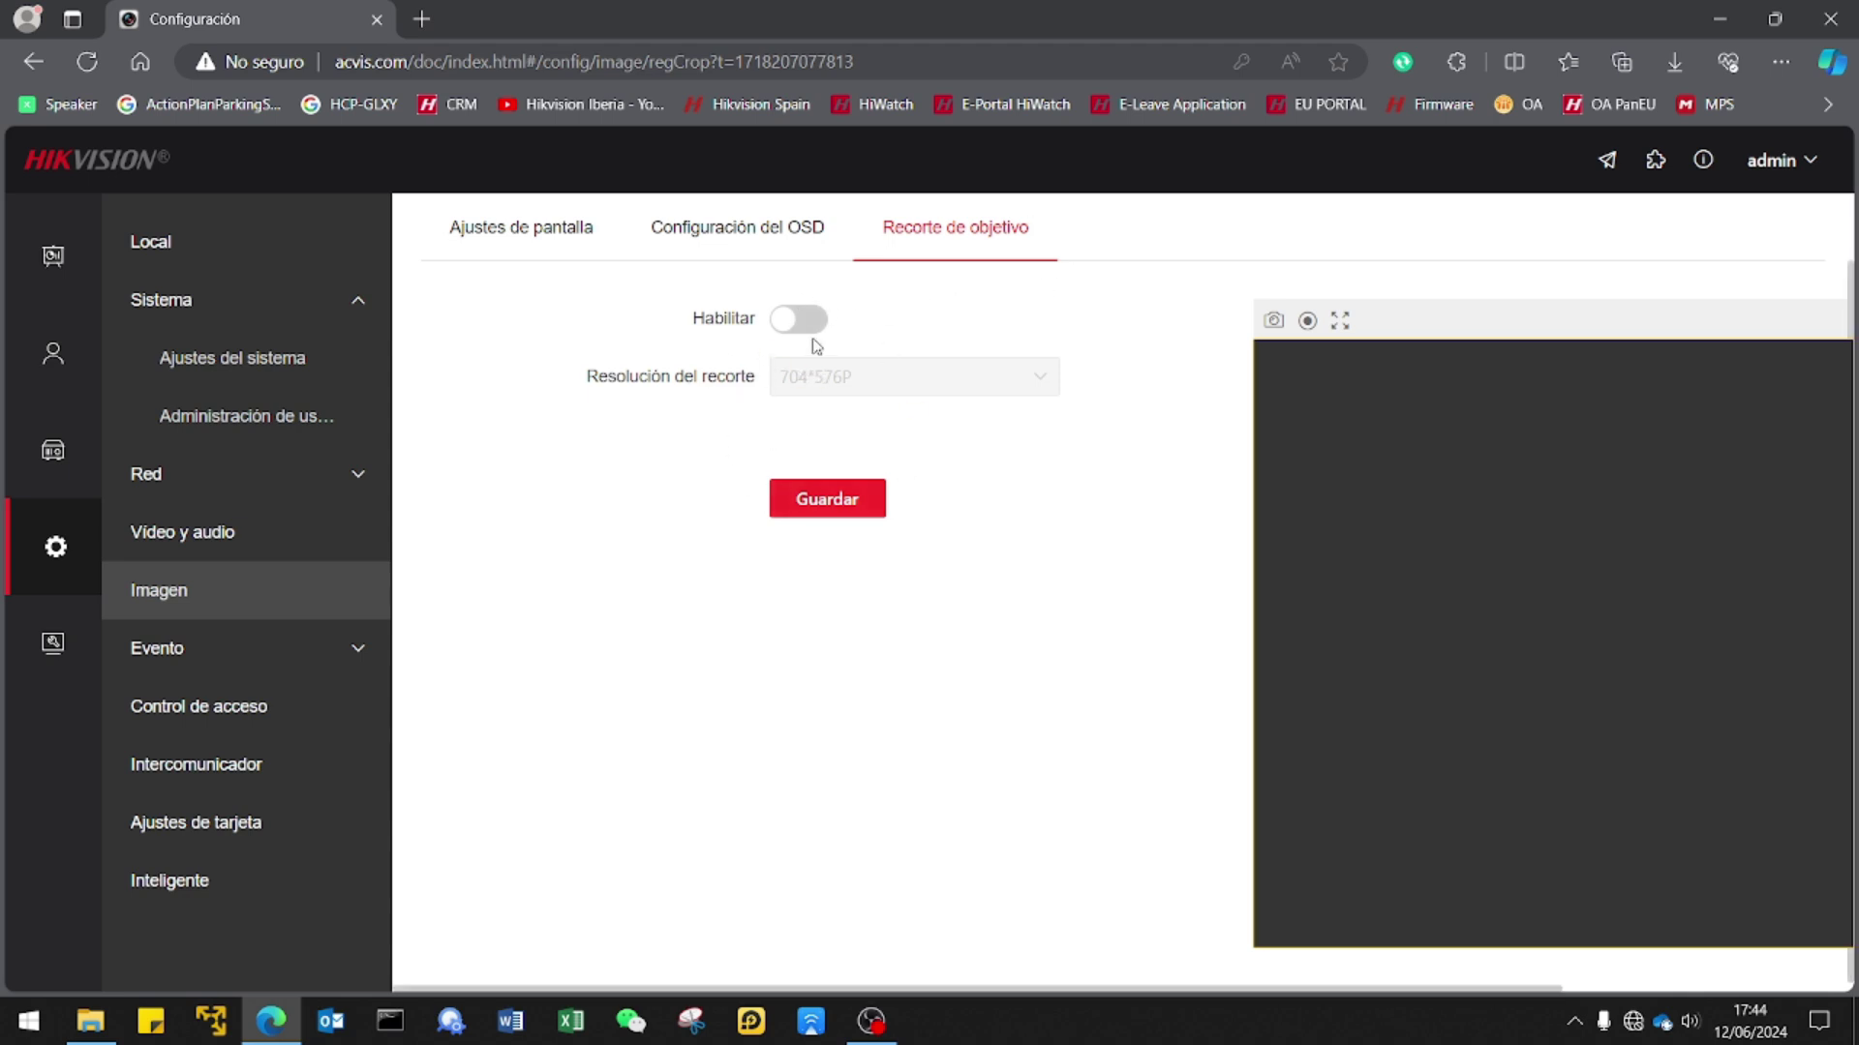
click(234, 363)
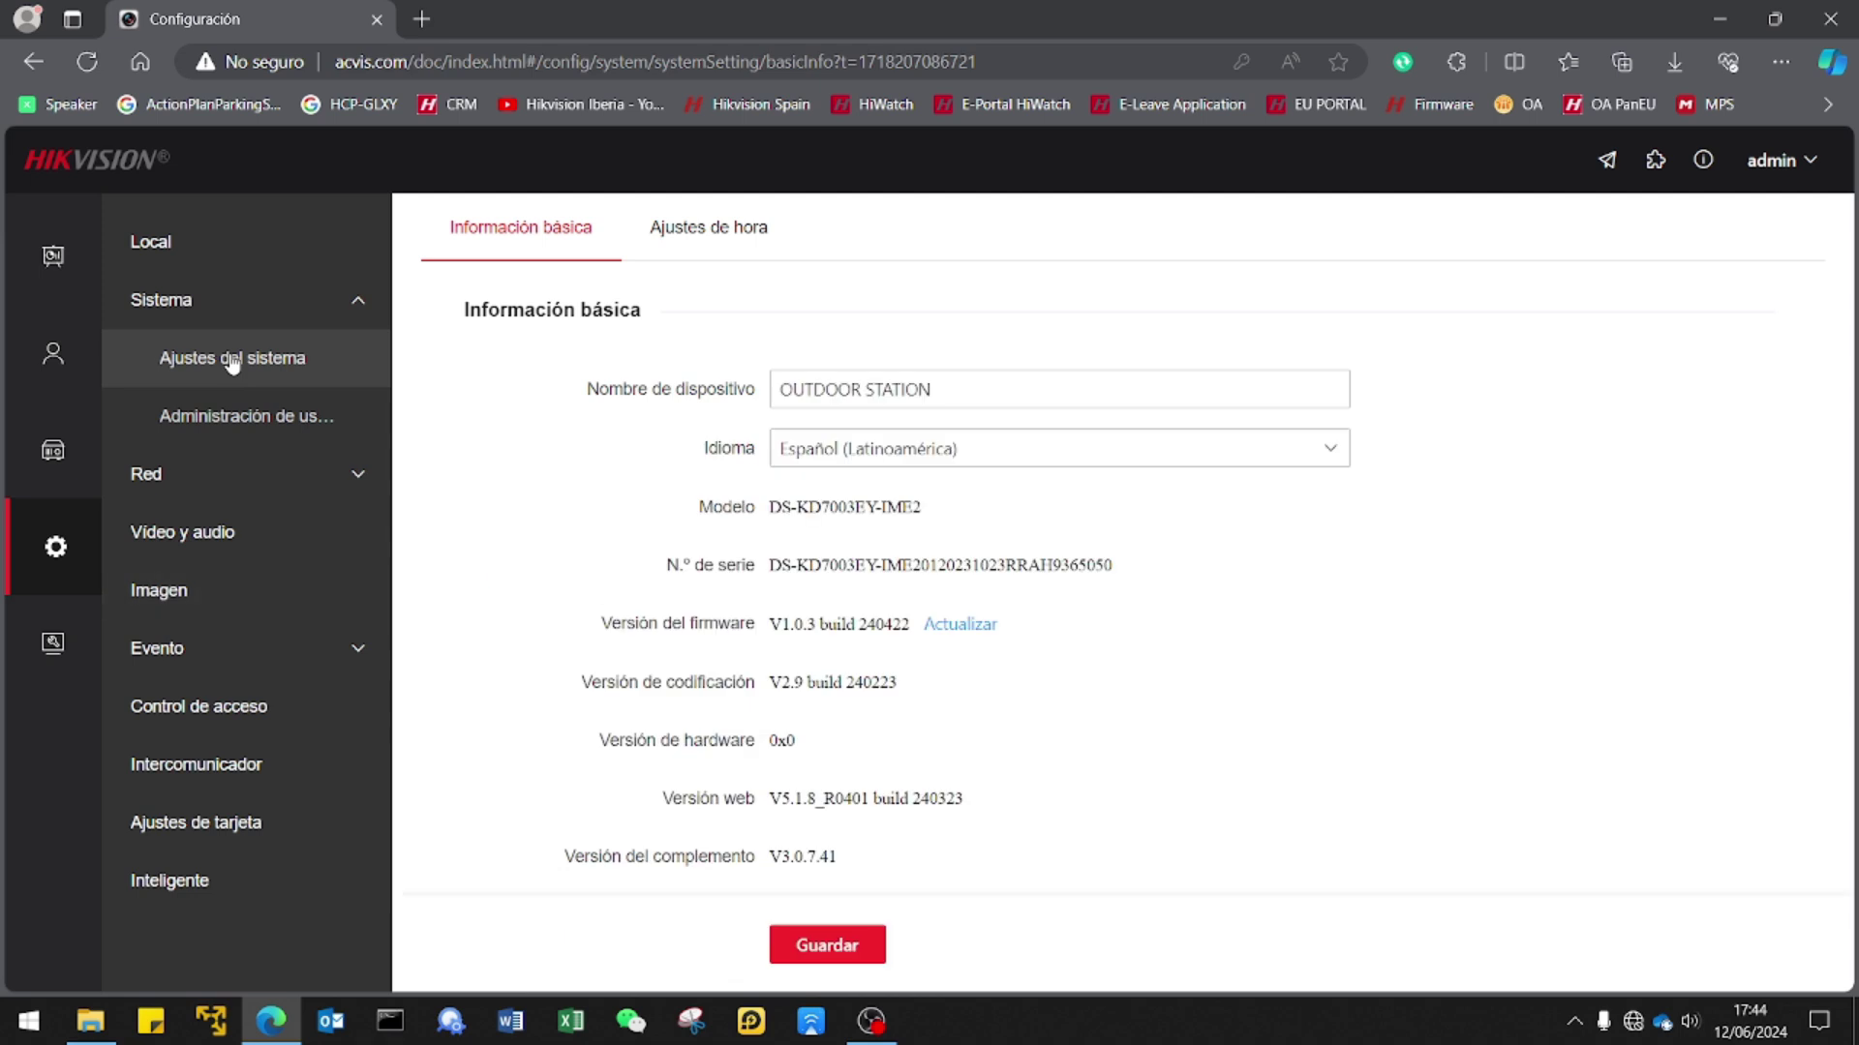
Review Door1's door parameters, passwords, input/output and control-unit tabs, then open Intercomunicador.
click(199, 648)
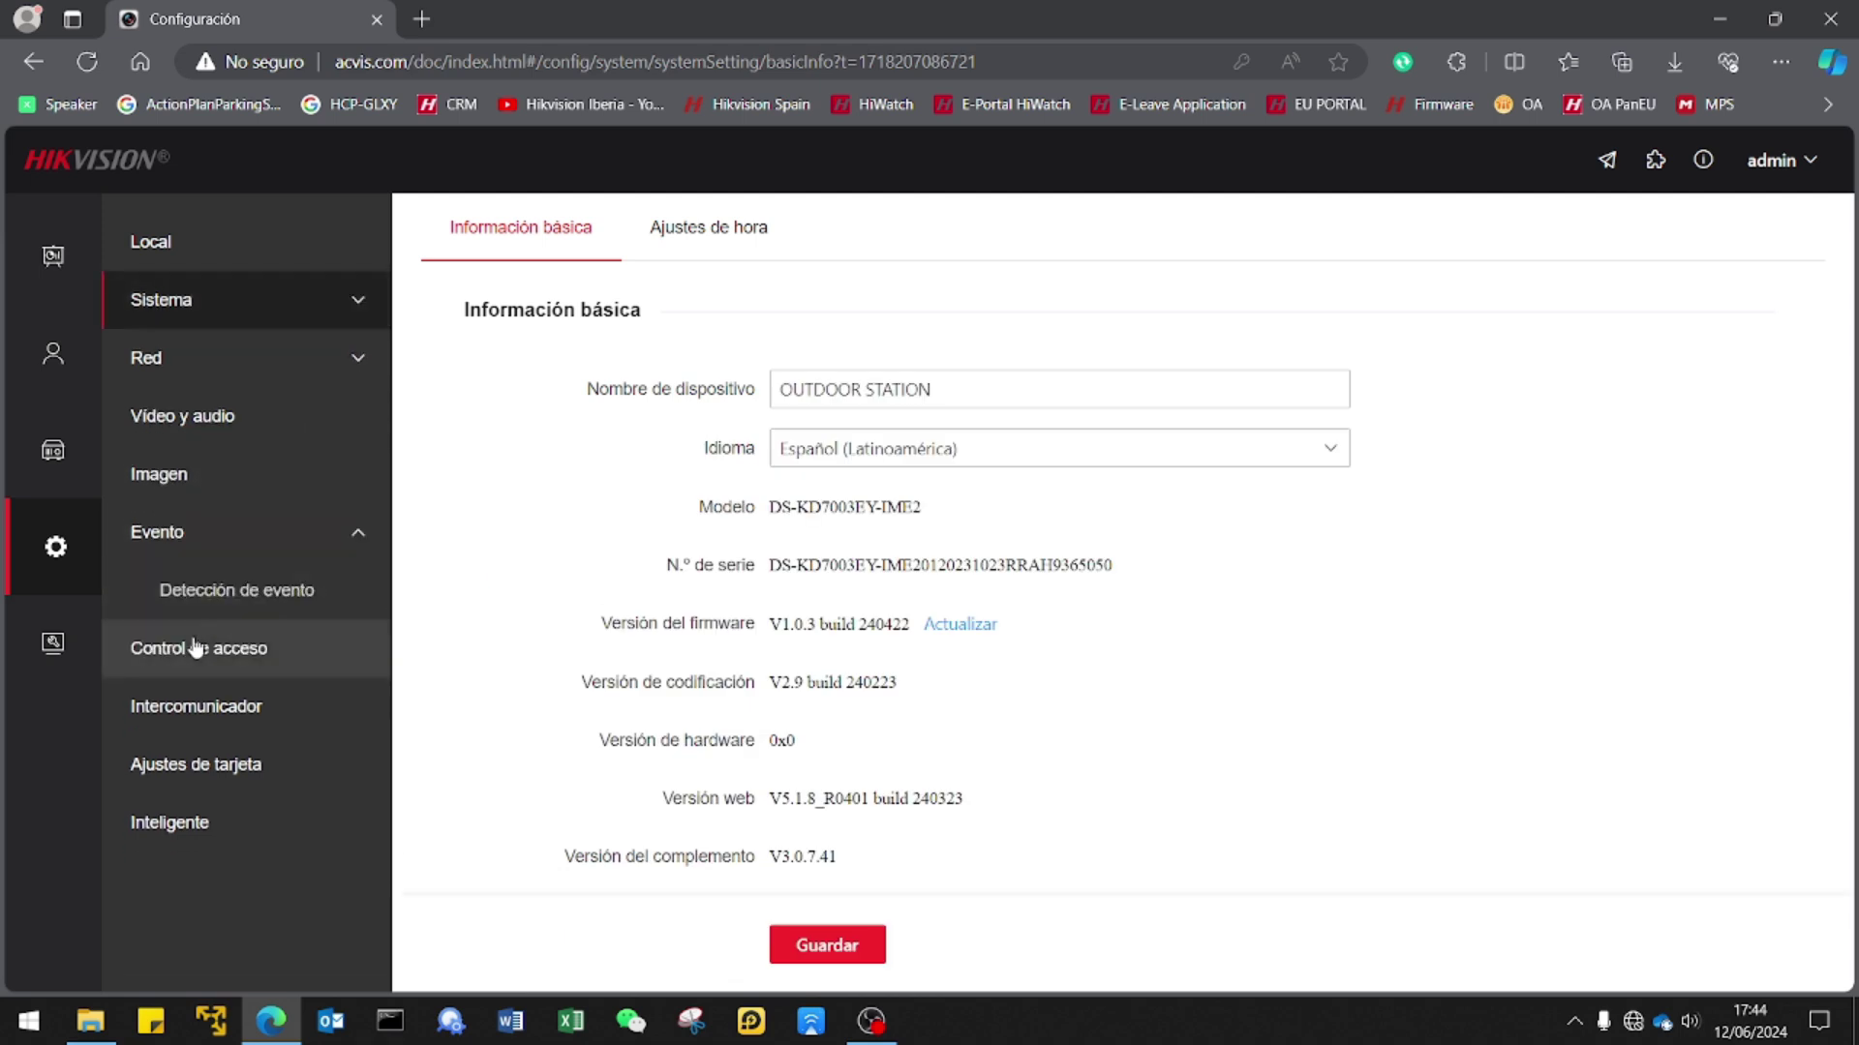
click(207, 657)
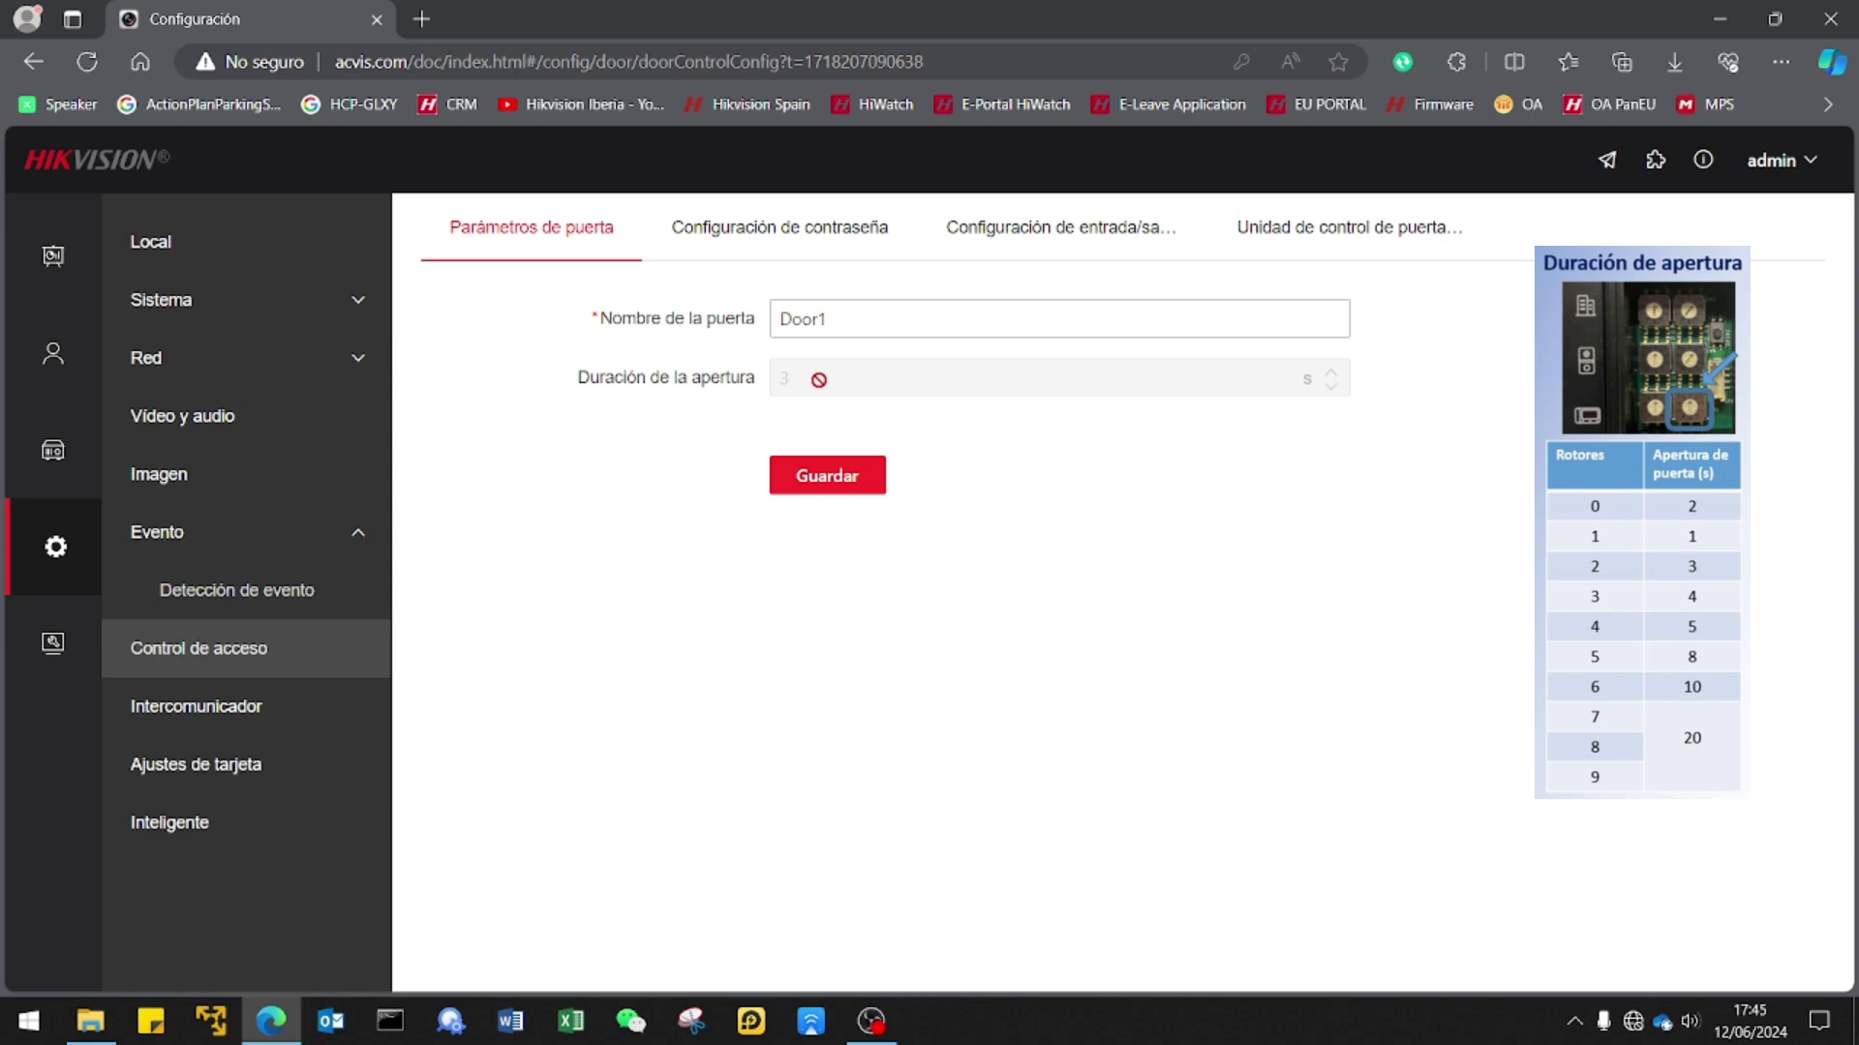
click(802, 249)
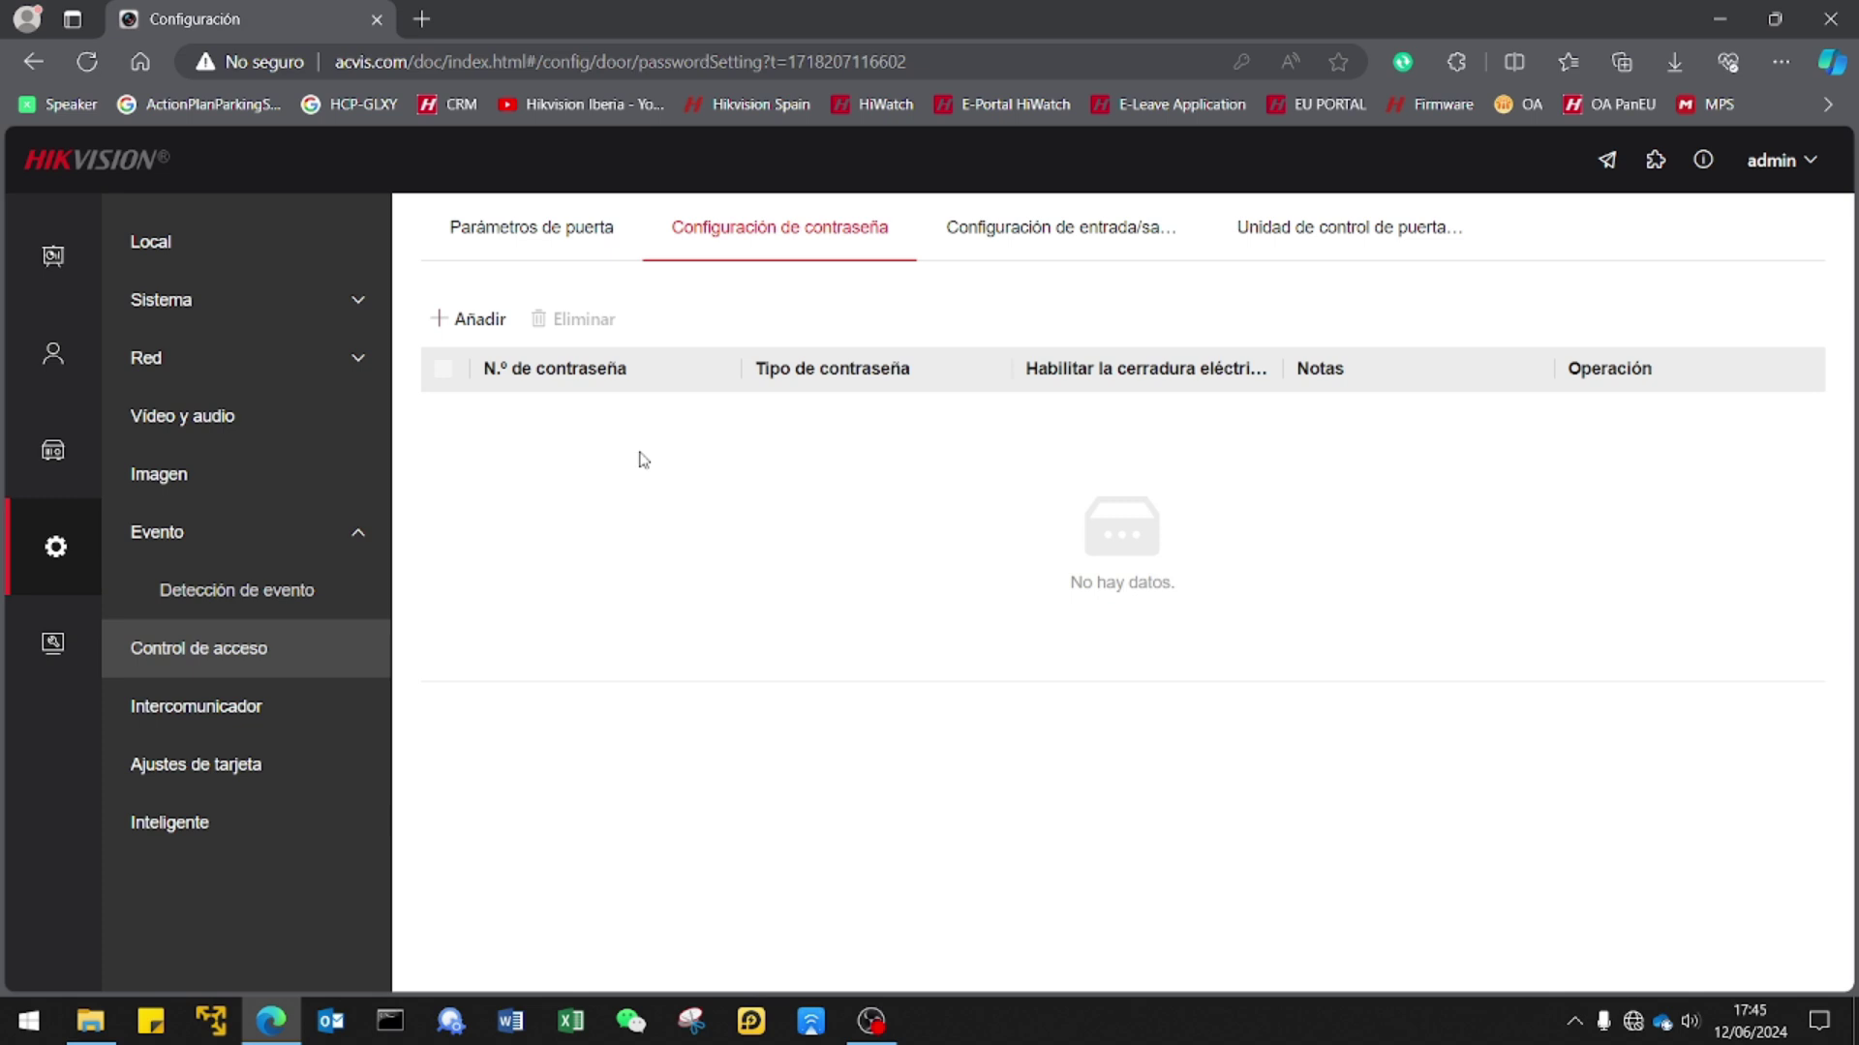
click(1116, 236)
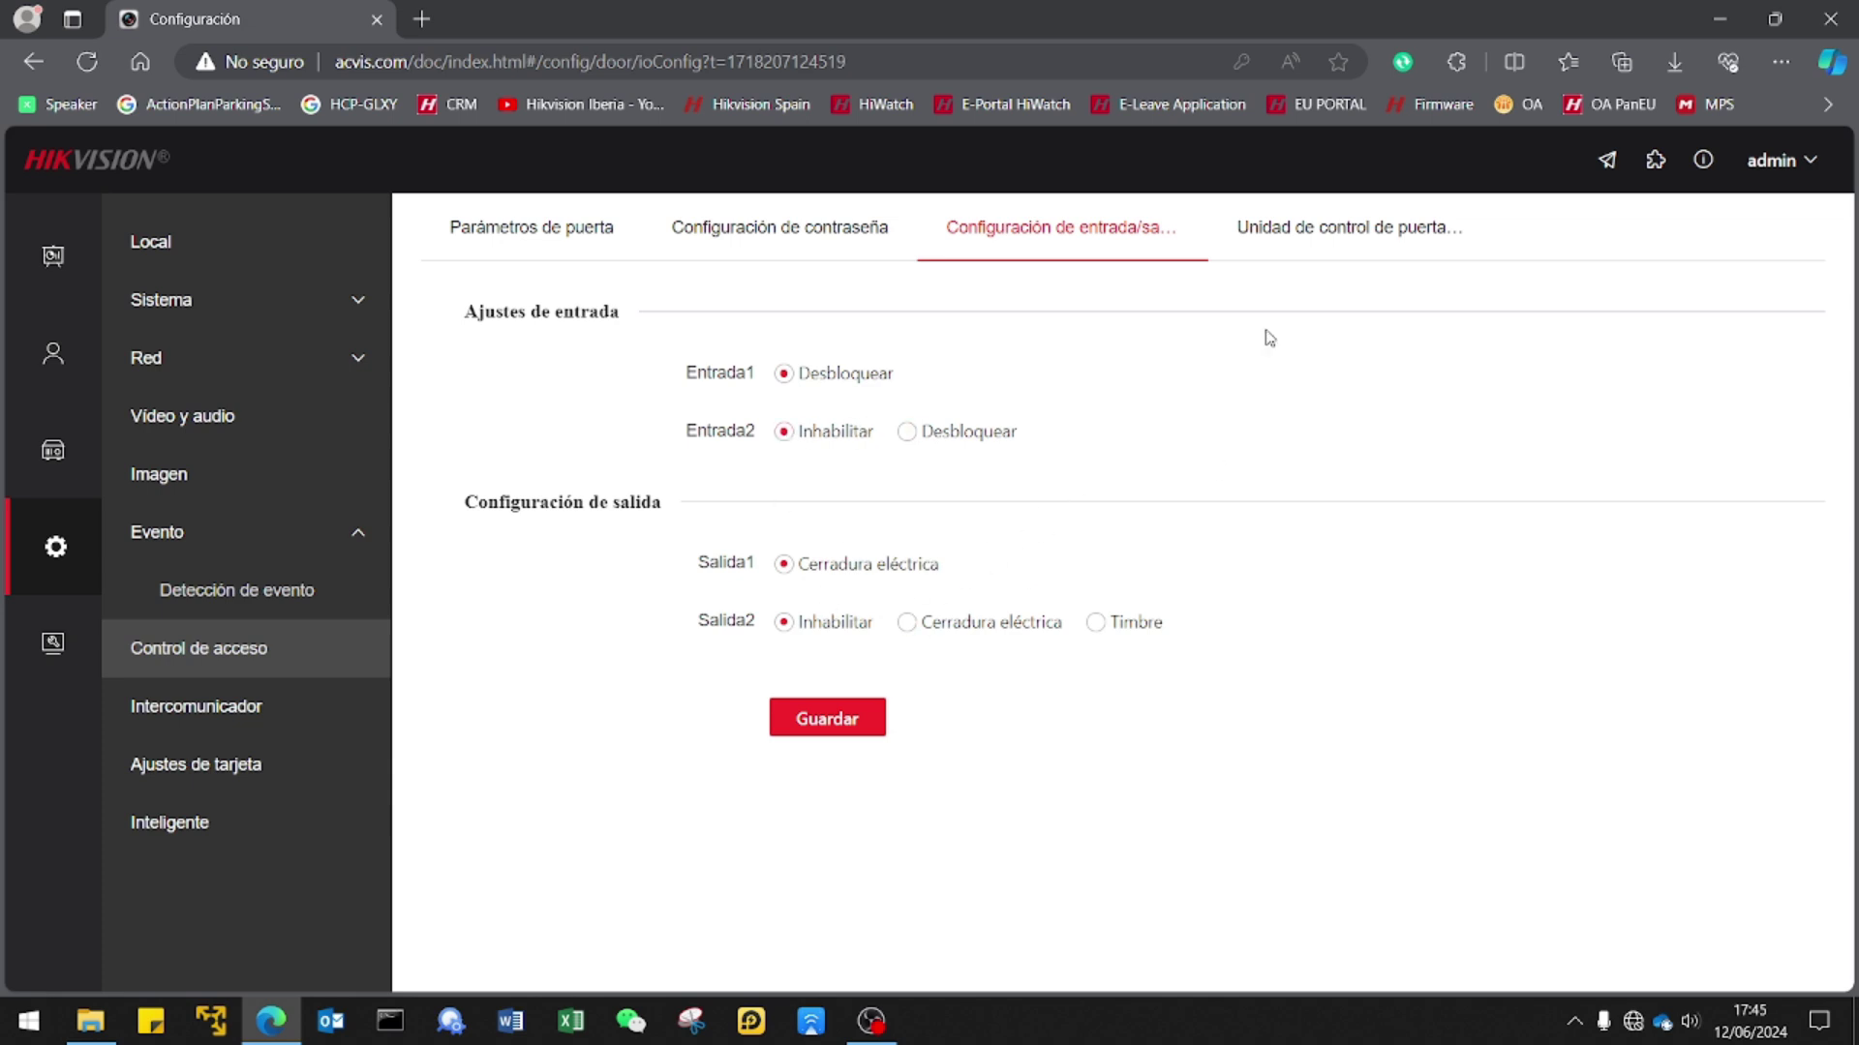
click(1296, 242)
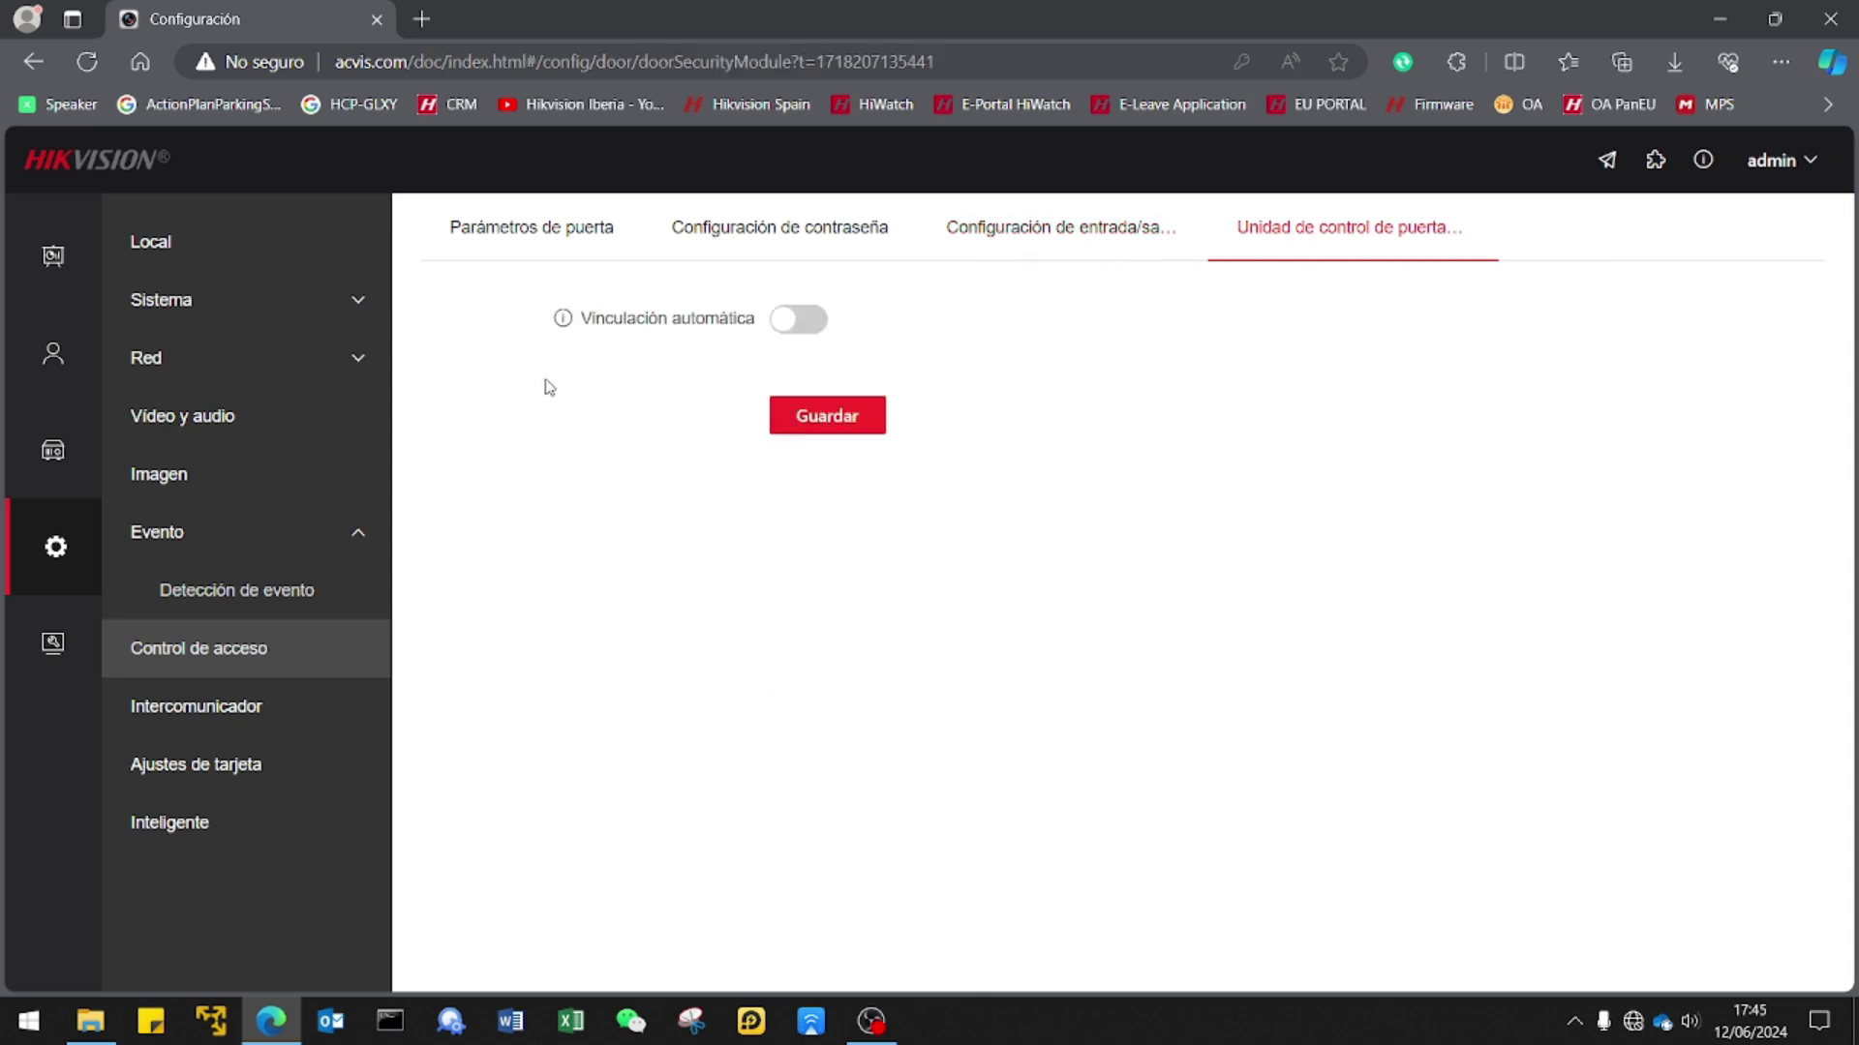
click(196, 728)
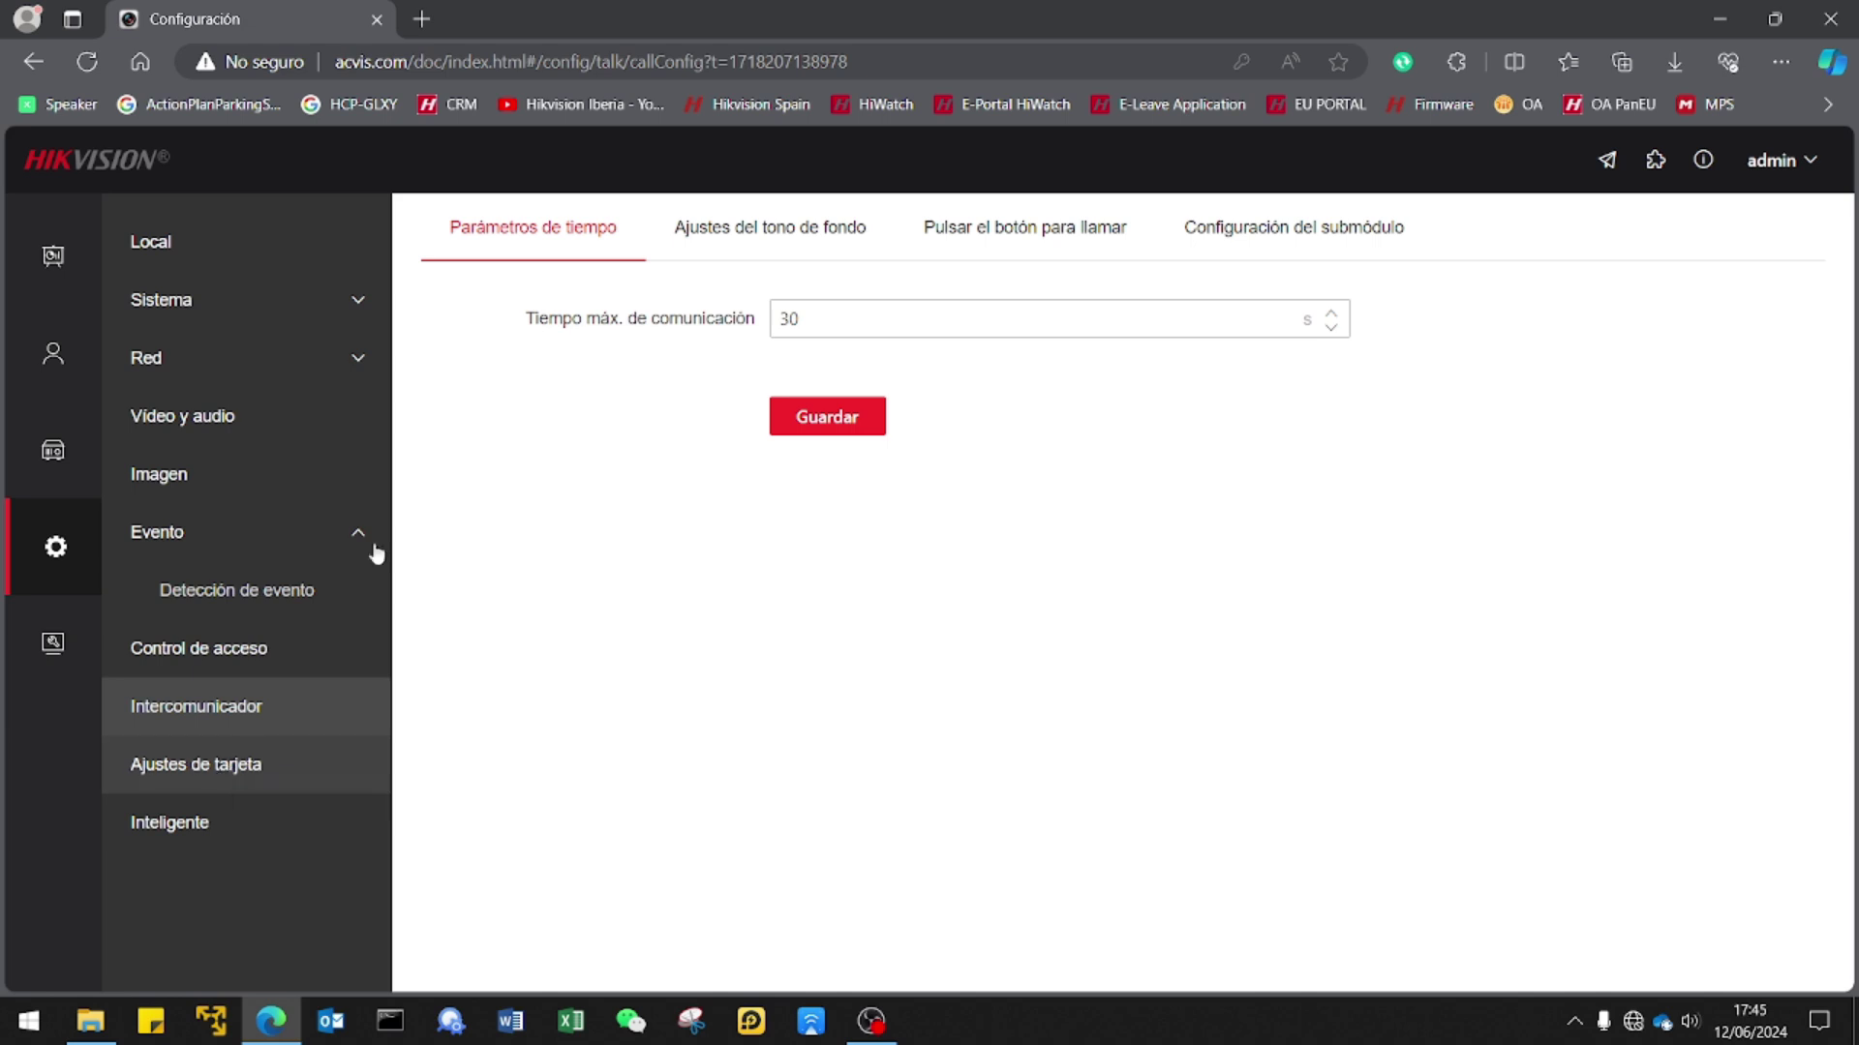
click(726, 236)
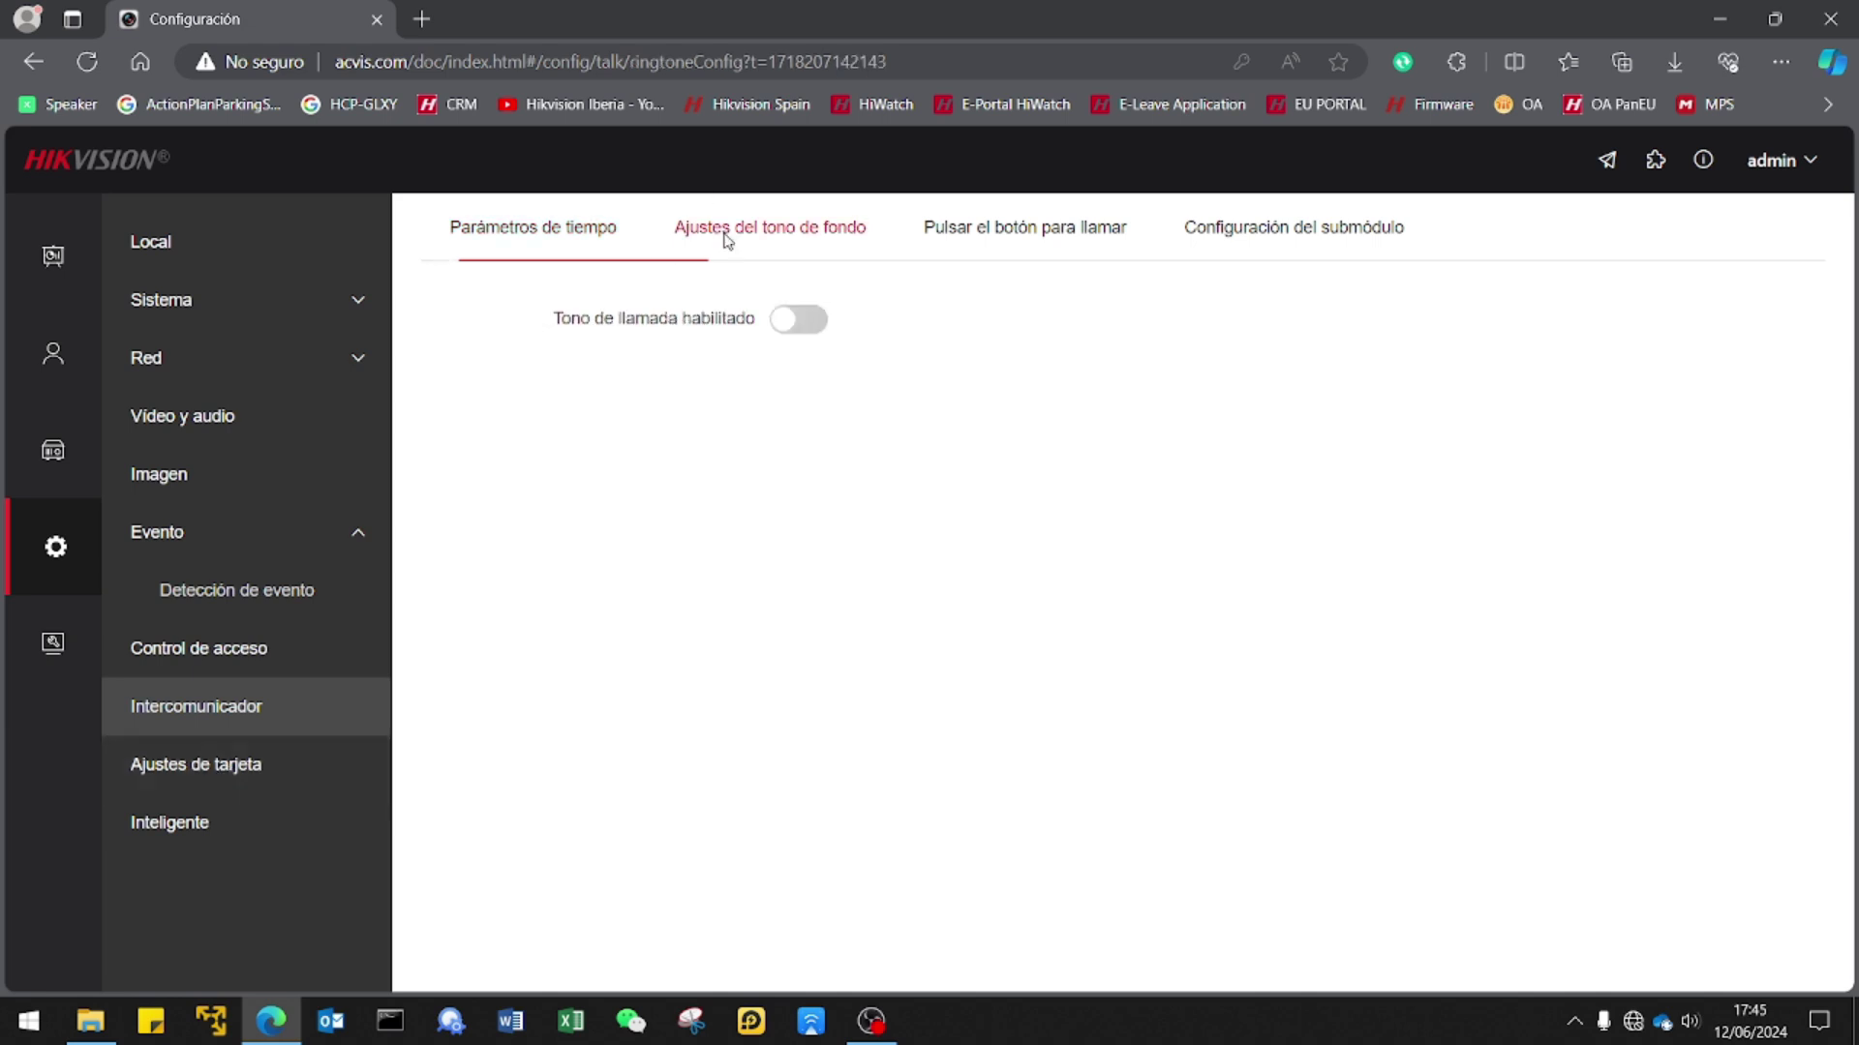
click(1039, 236)
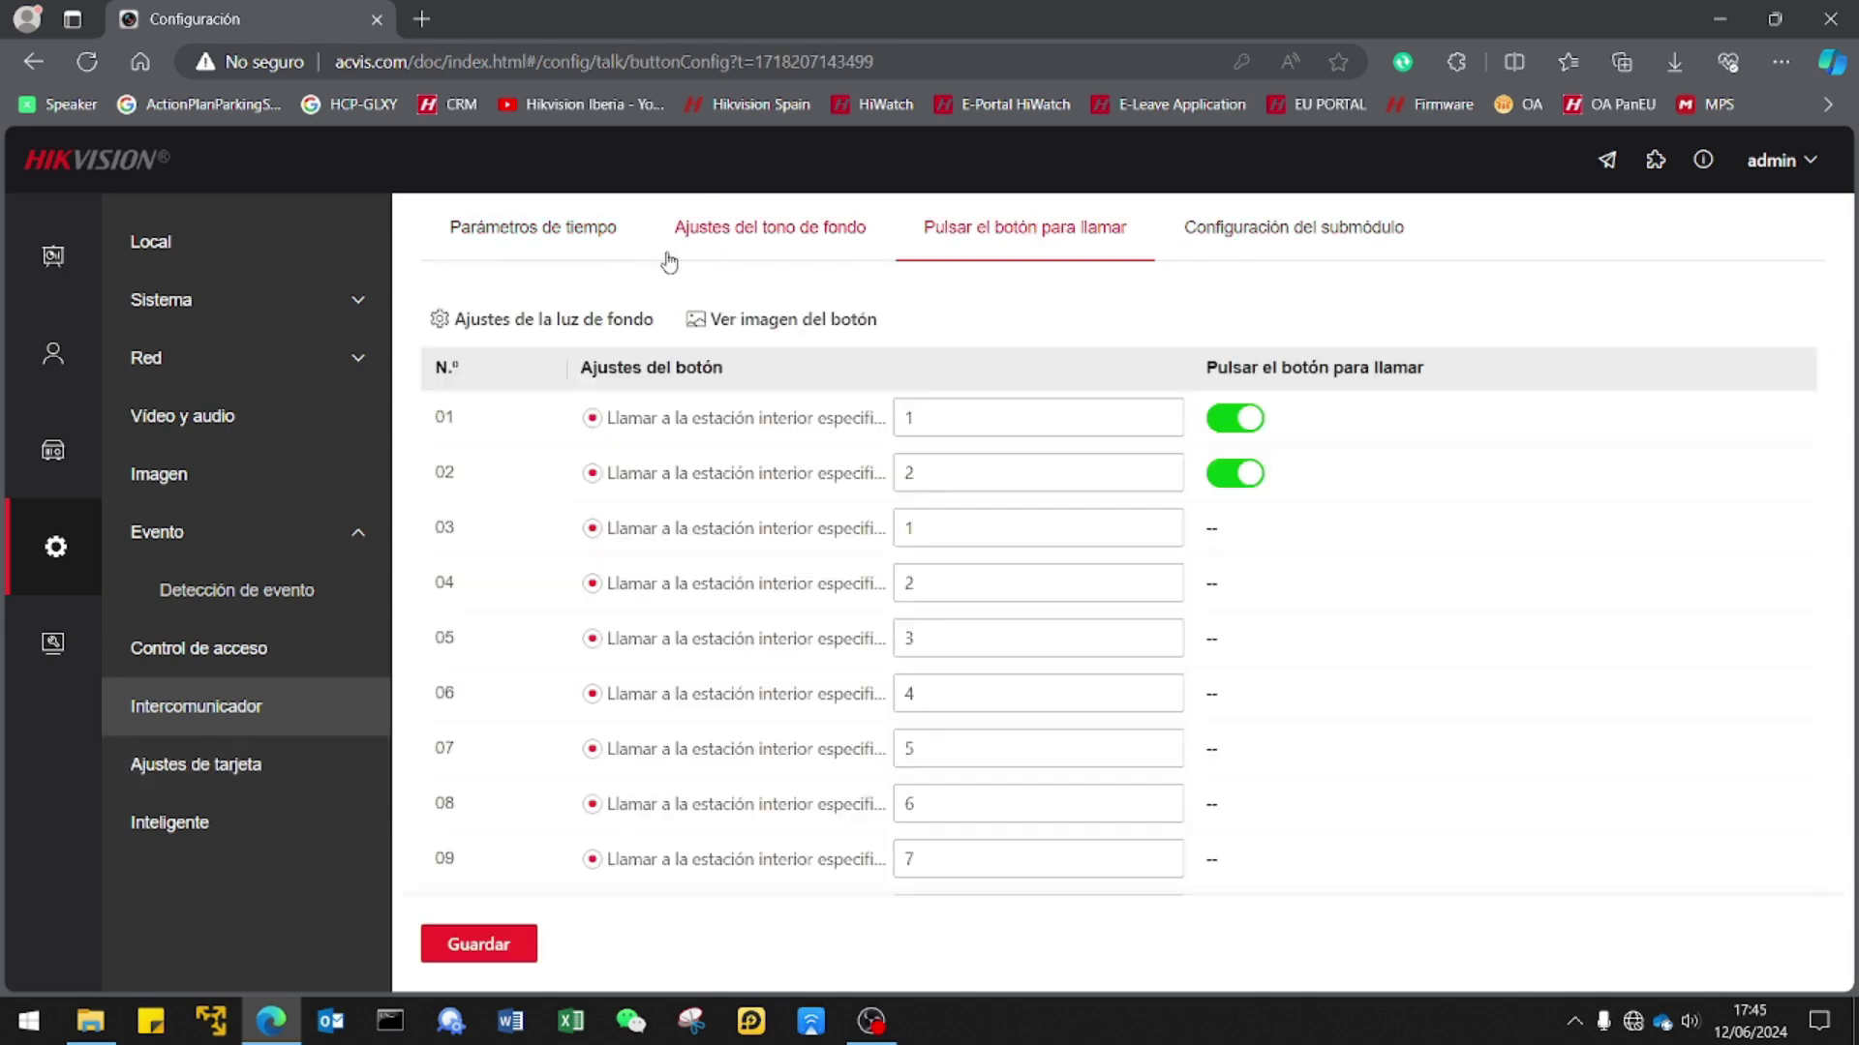
click(554, 250)
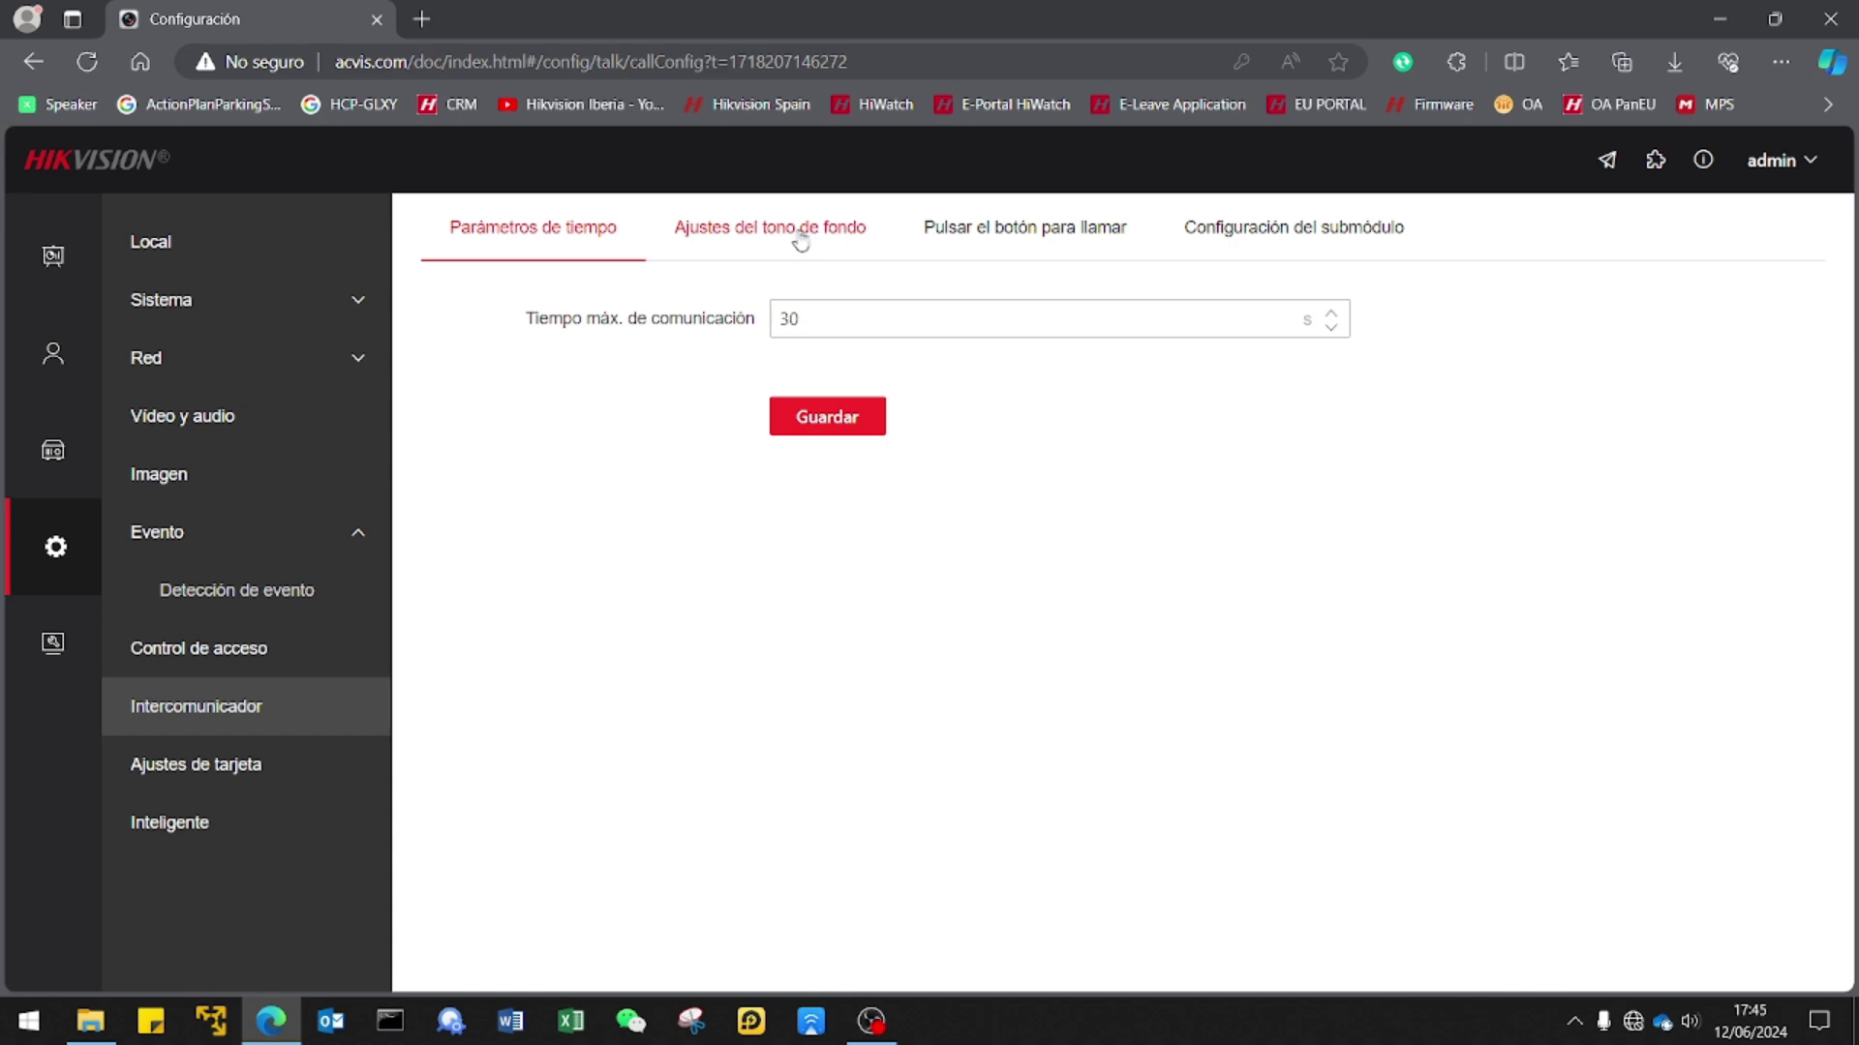
click(953, 242)
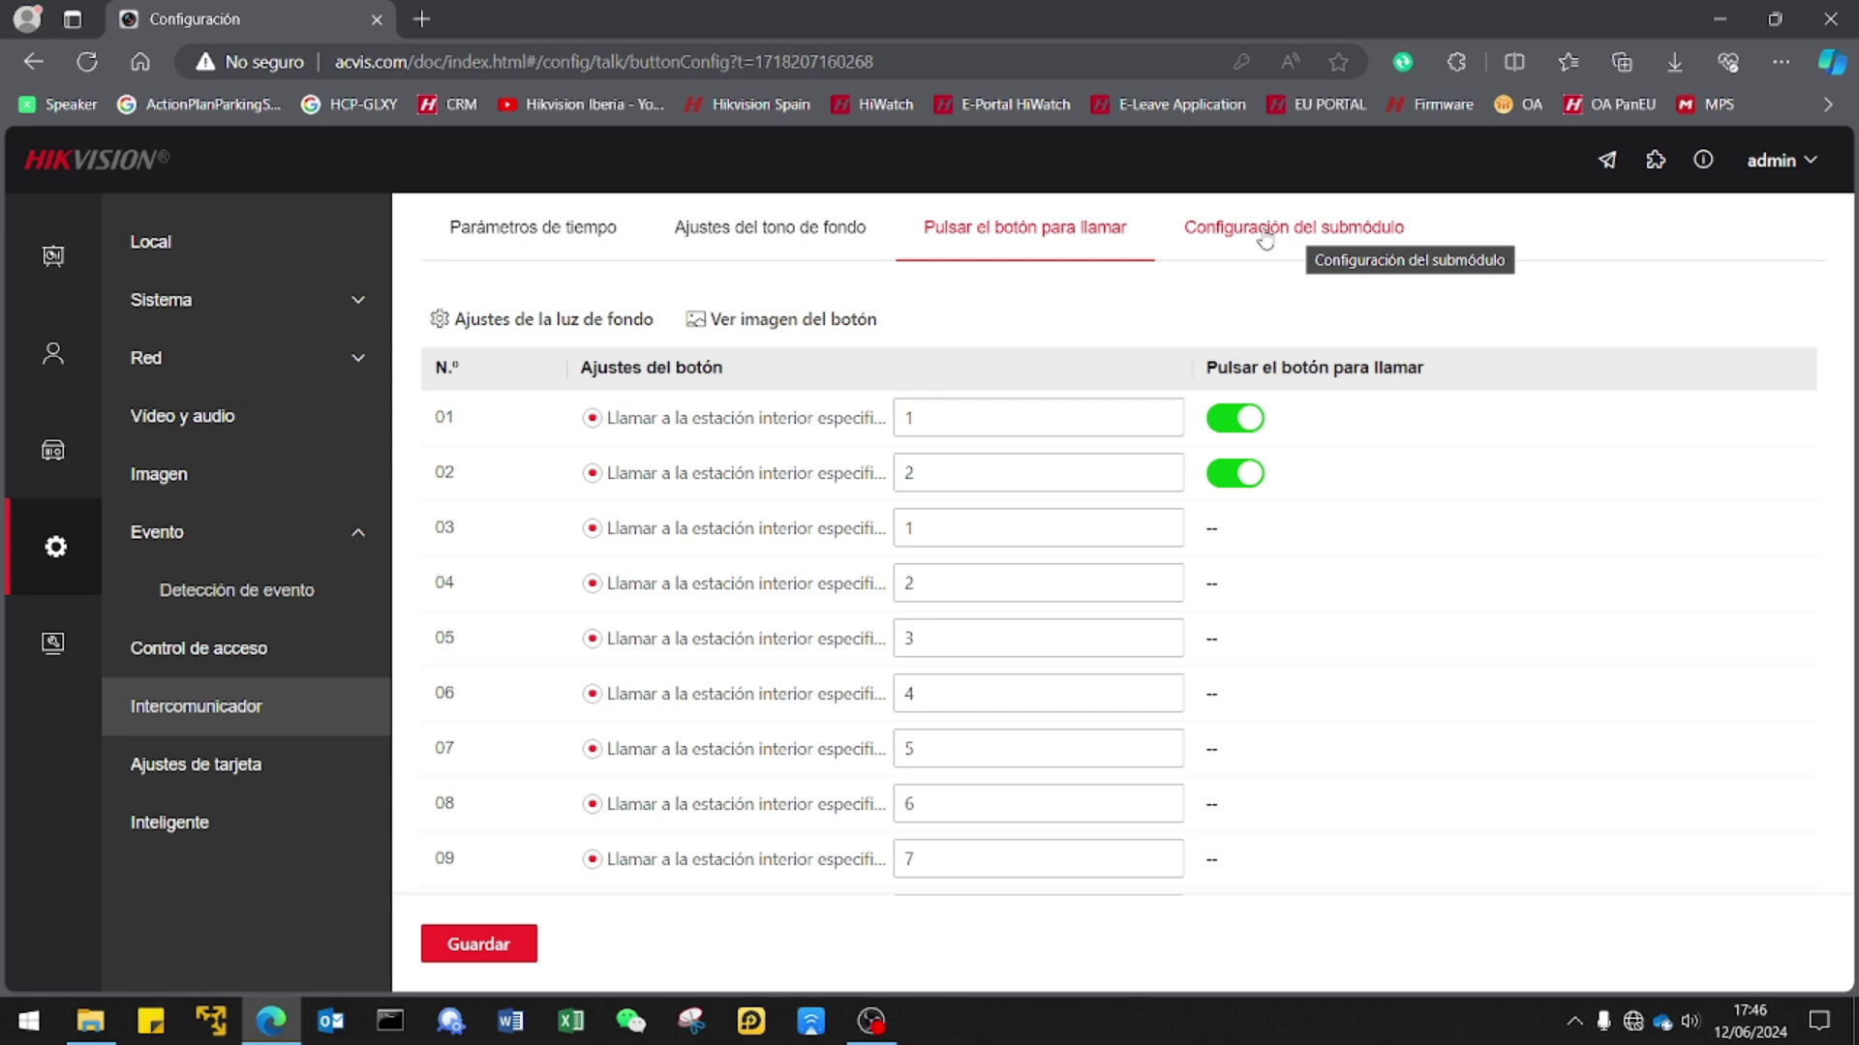
click(802, 234)
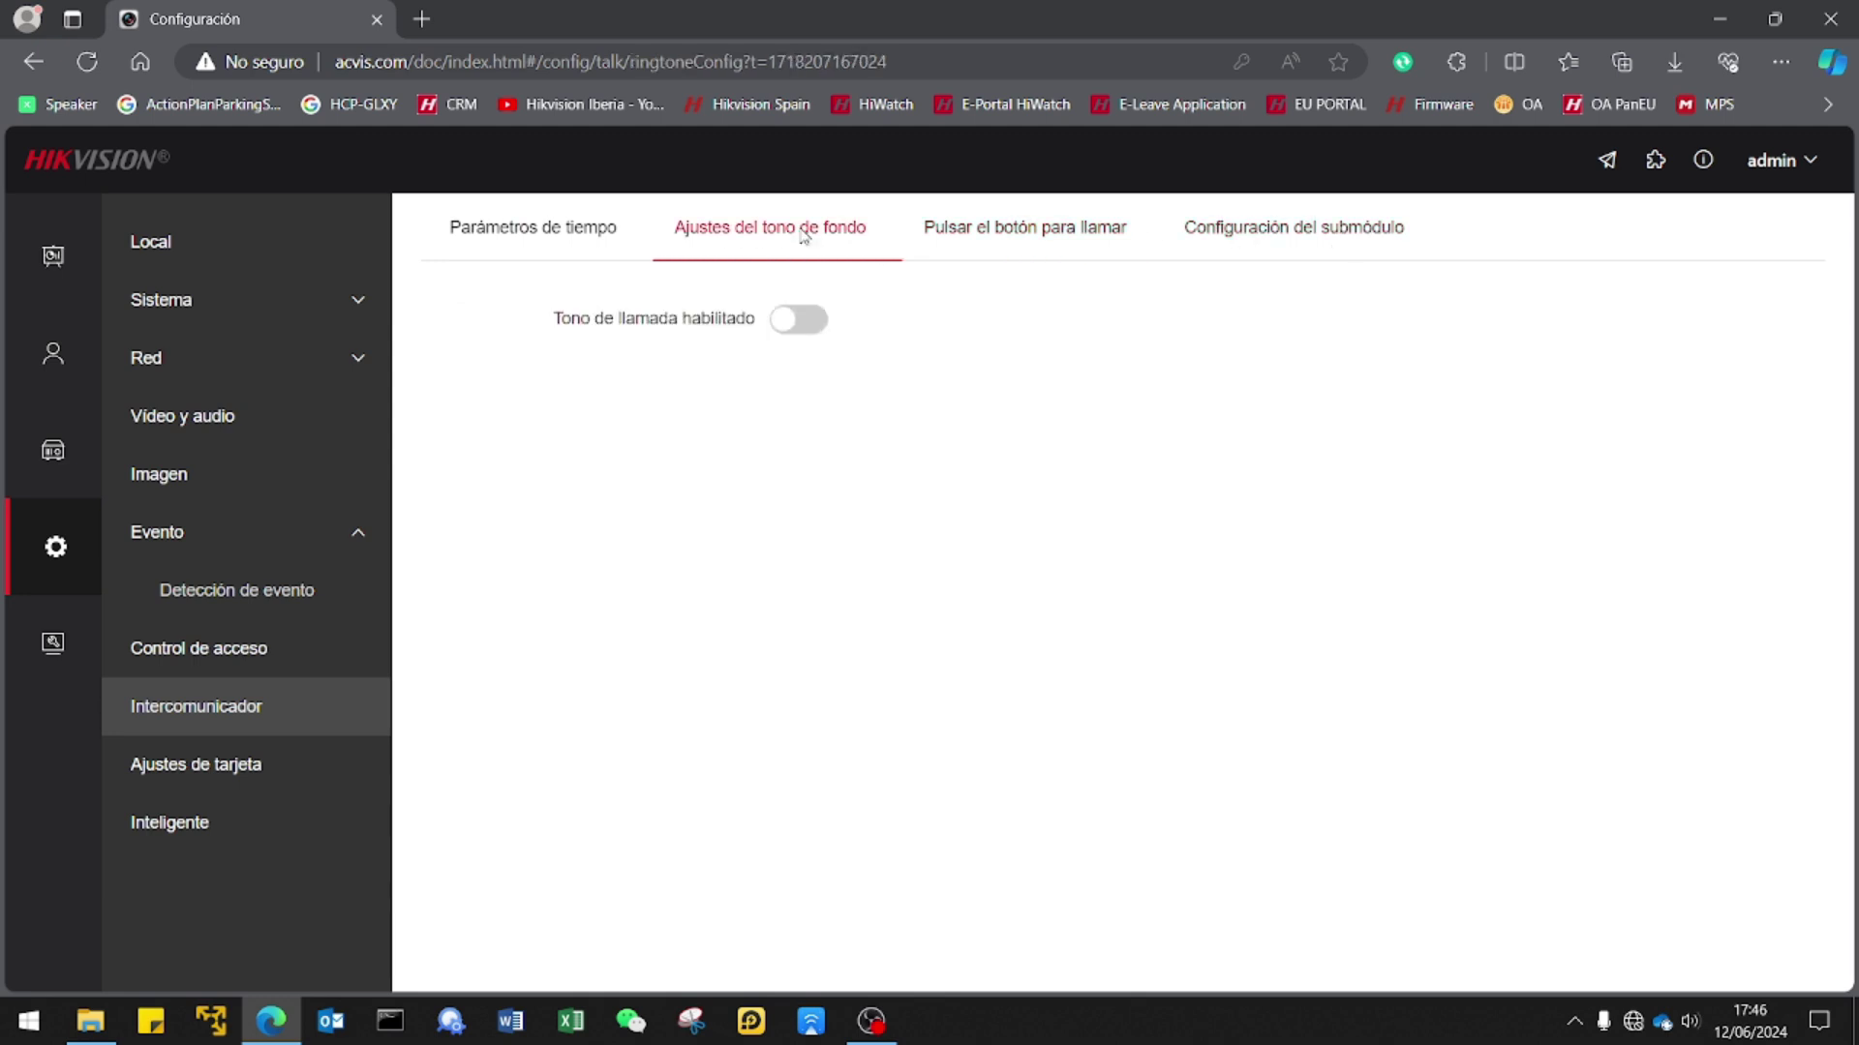
click(1083, 248)
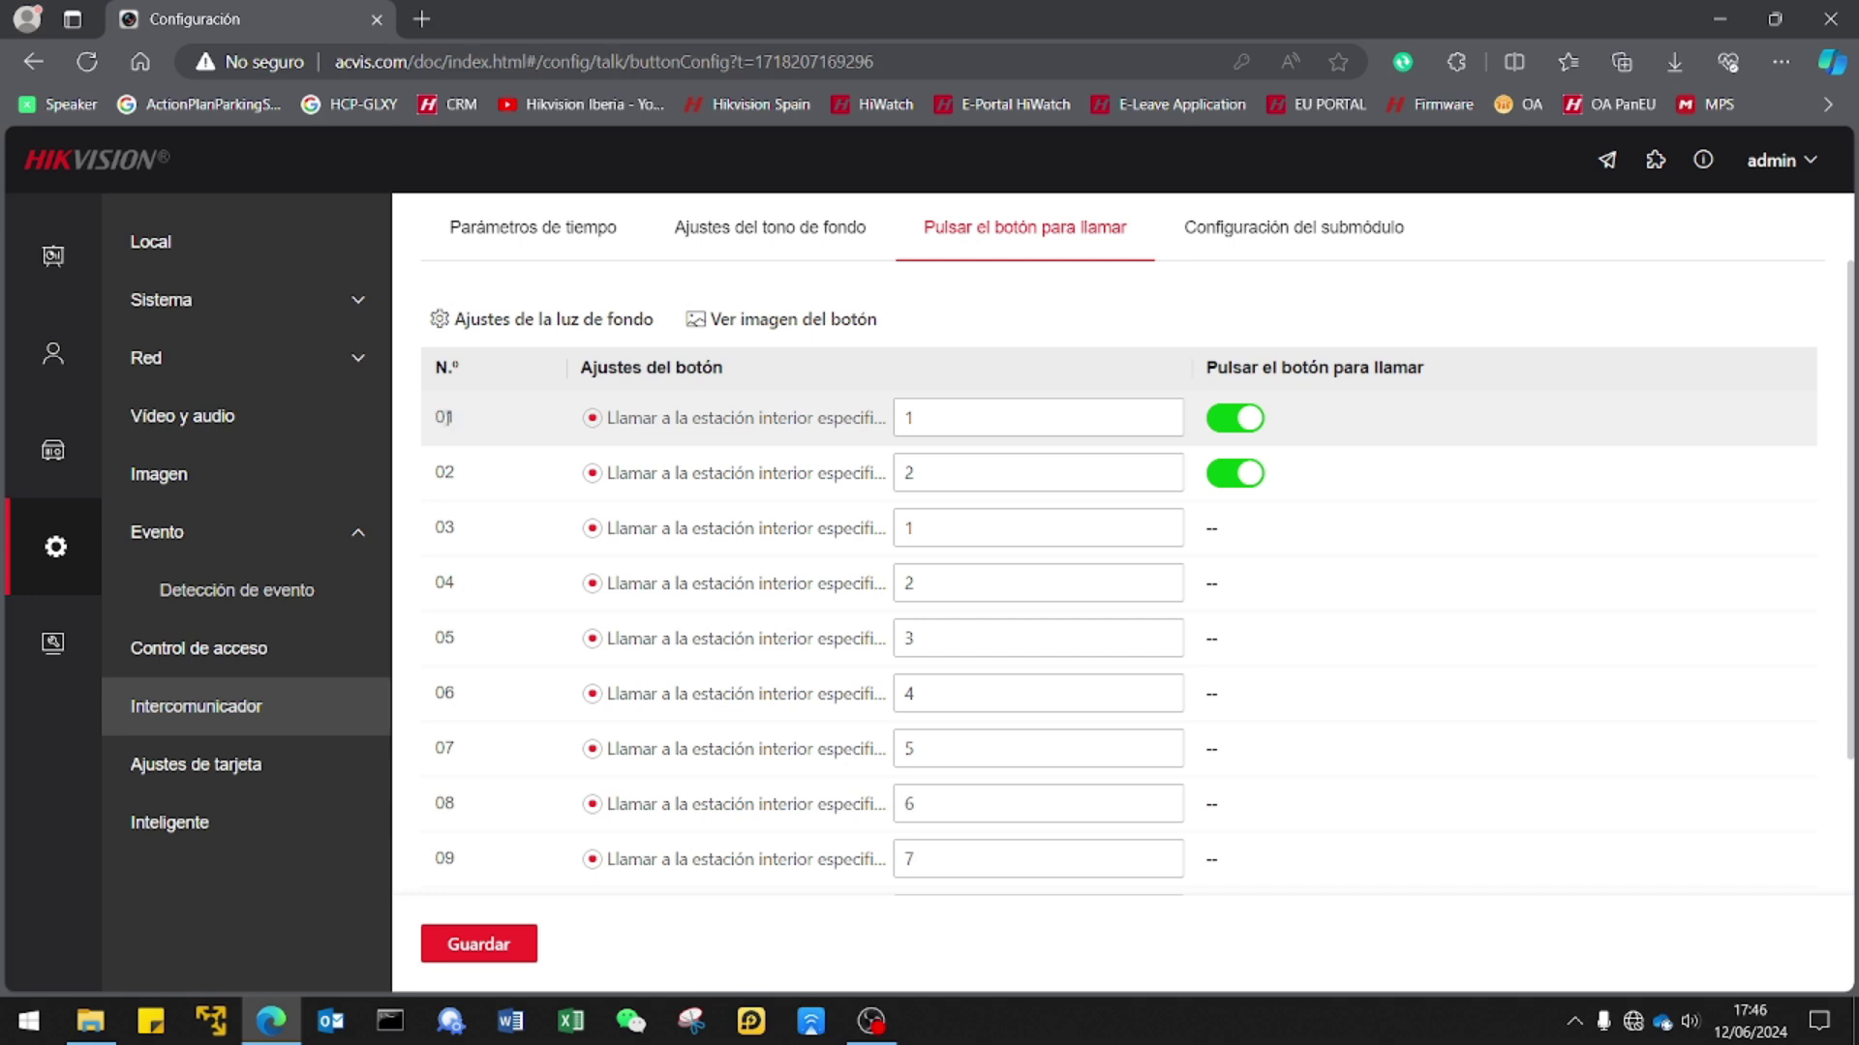
double_click(929, 418)
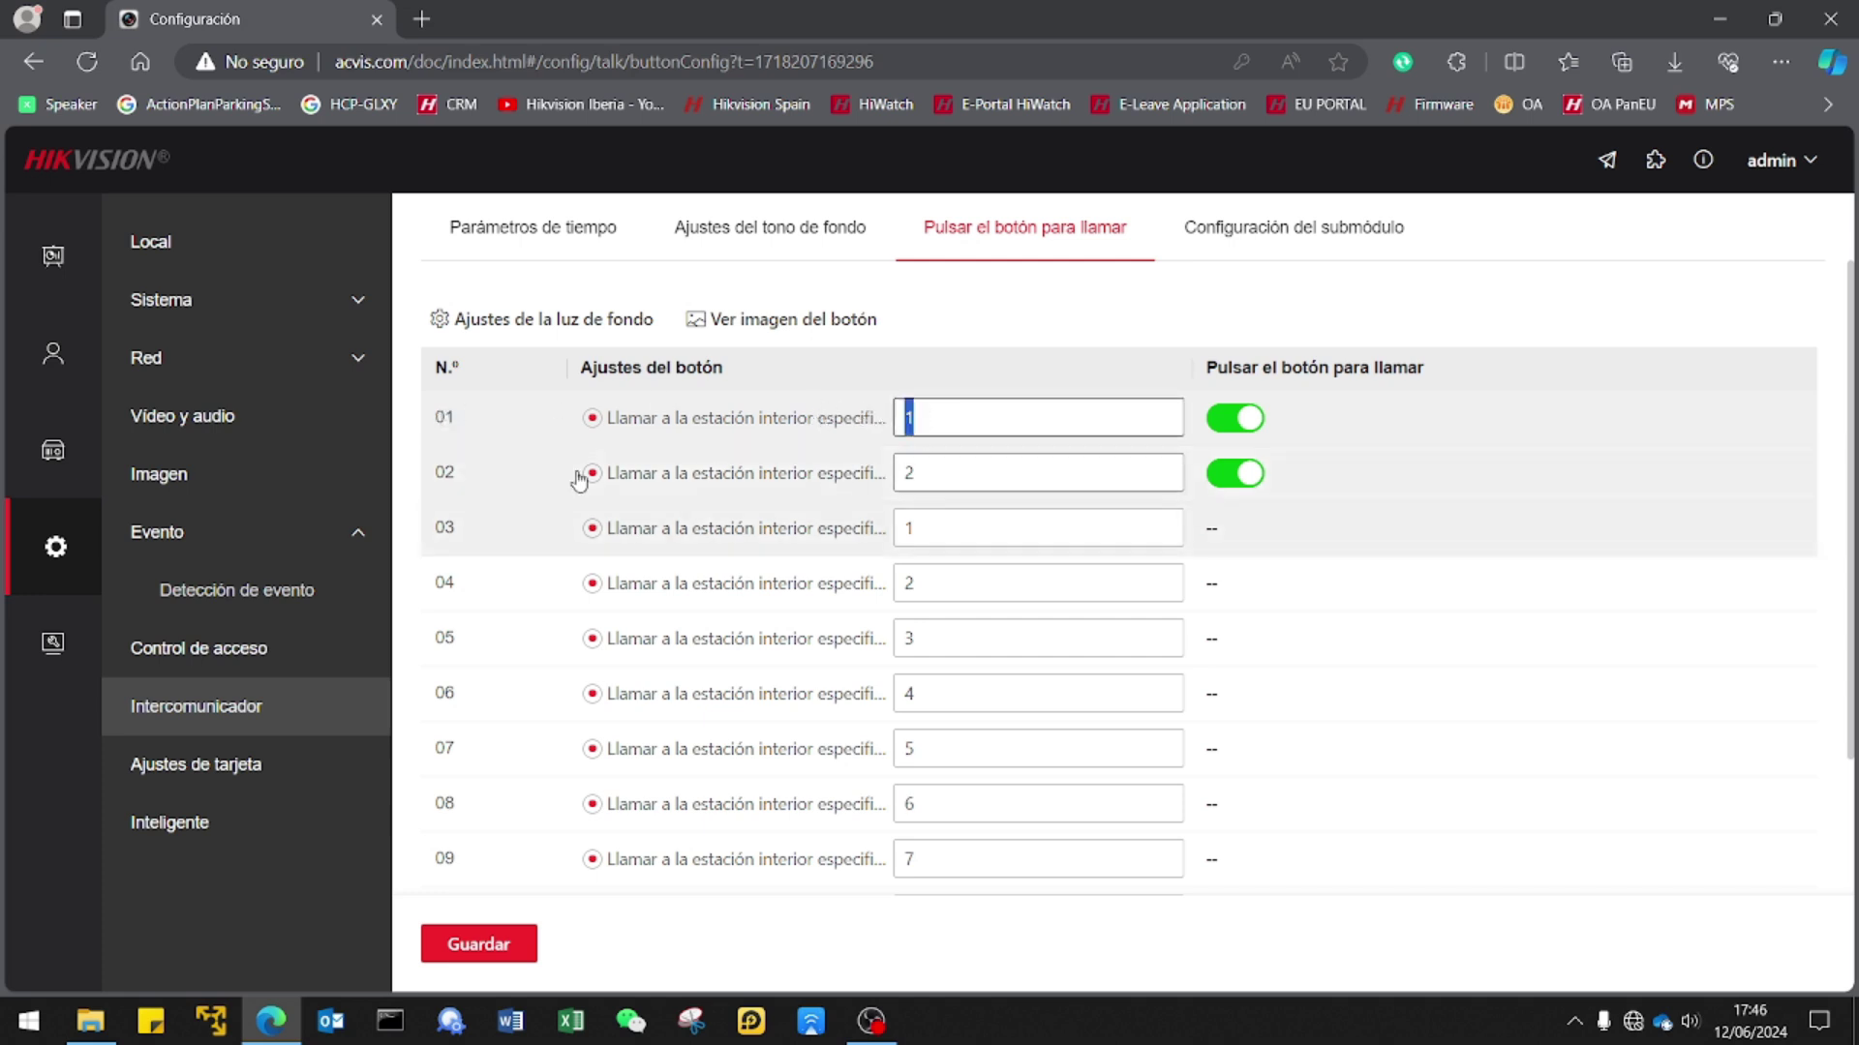
click(931, 474)
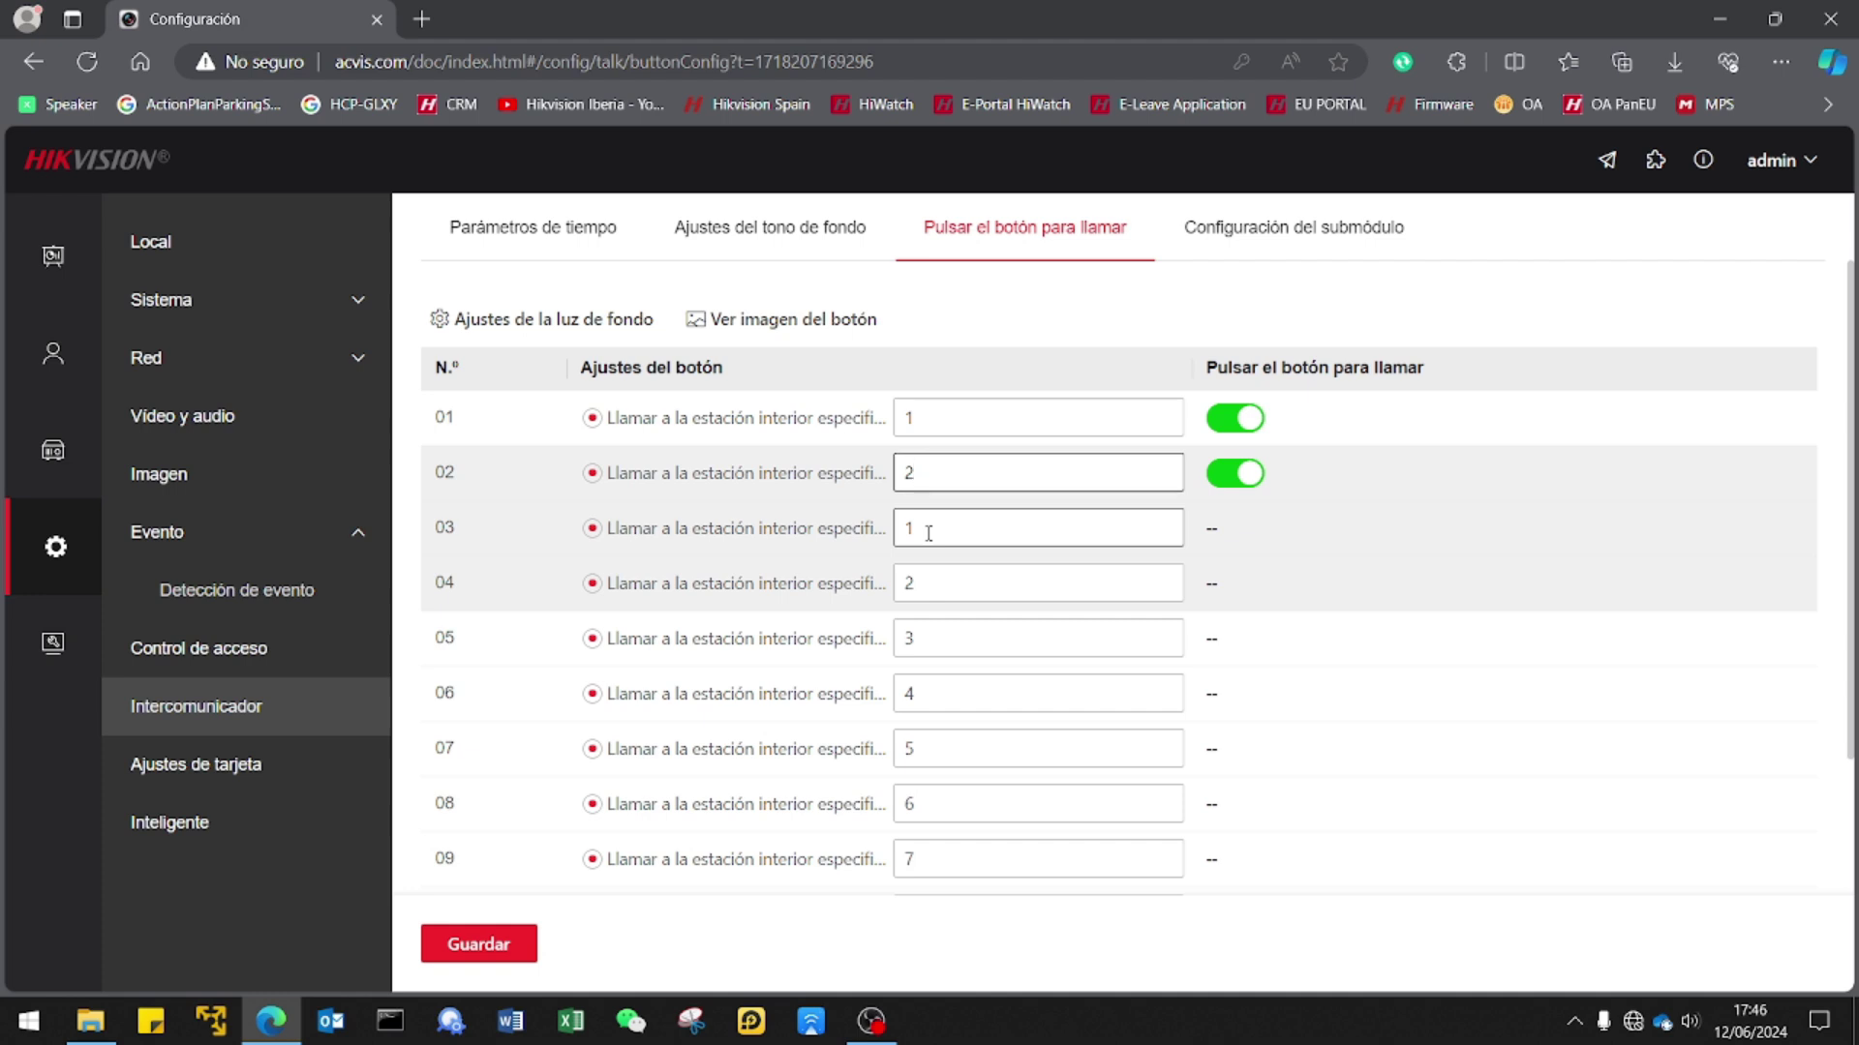
scroll(928, 533, down, 3)
scroll(928, 533, up, 3)
scroll(928, 533, down, 3)
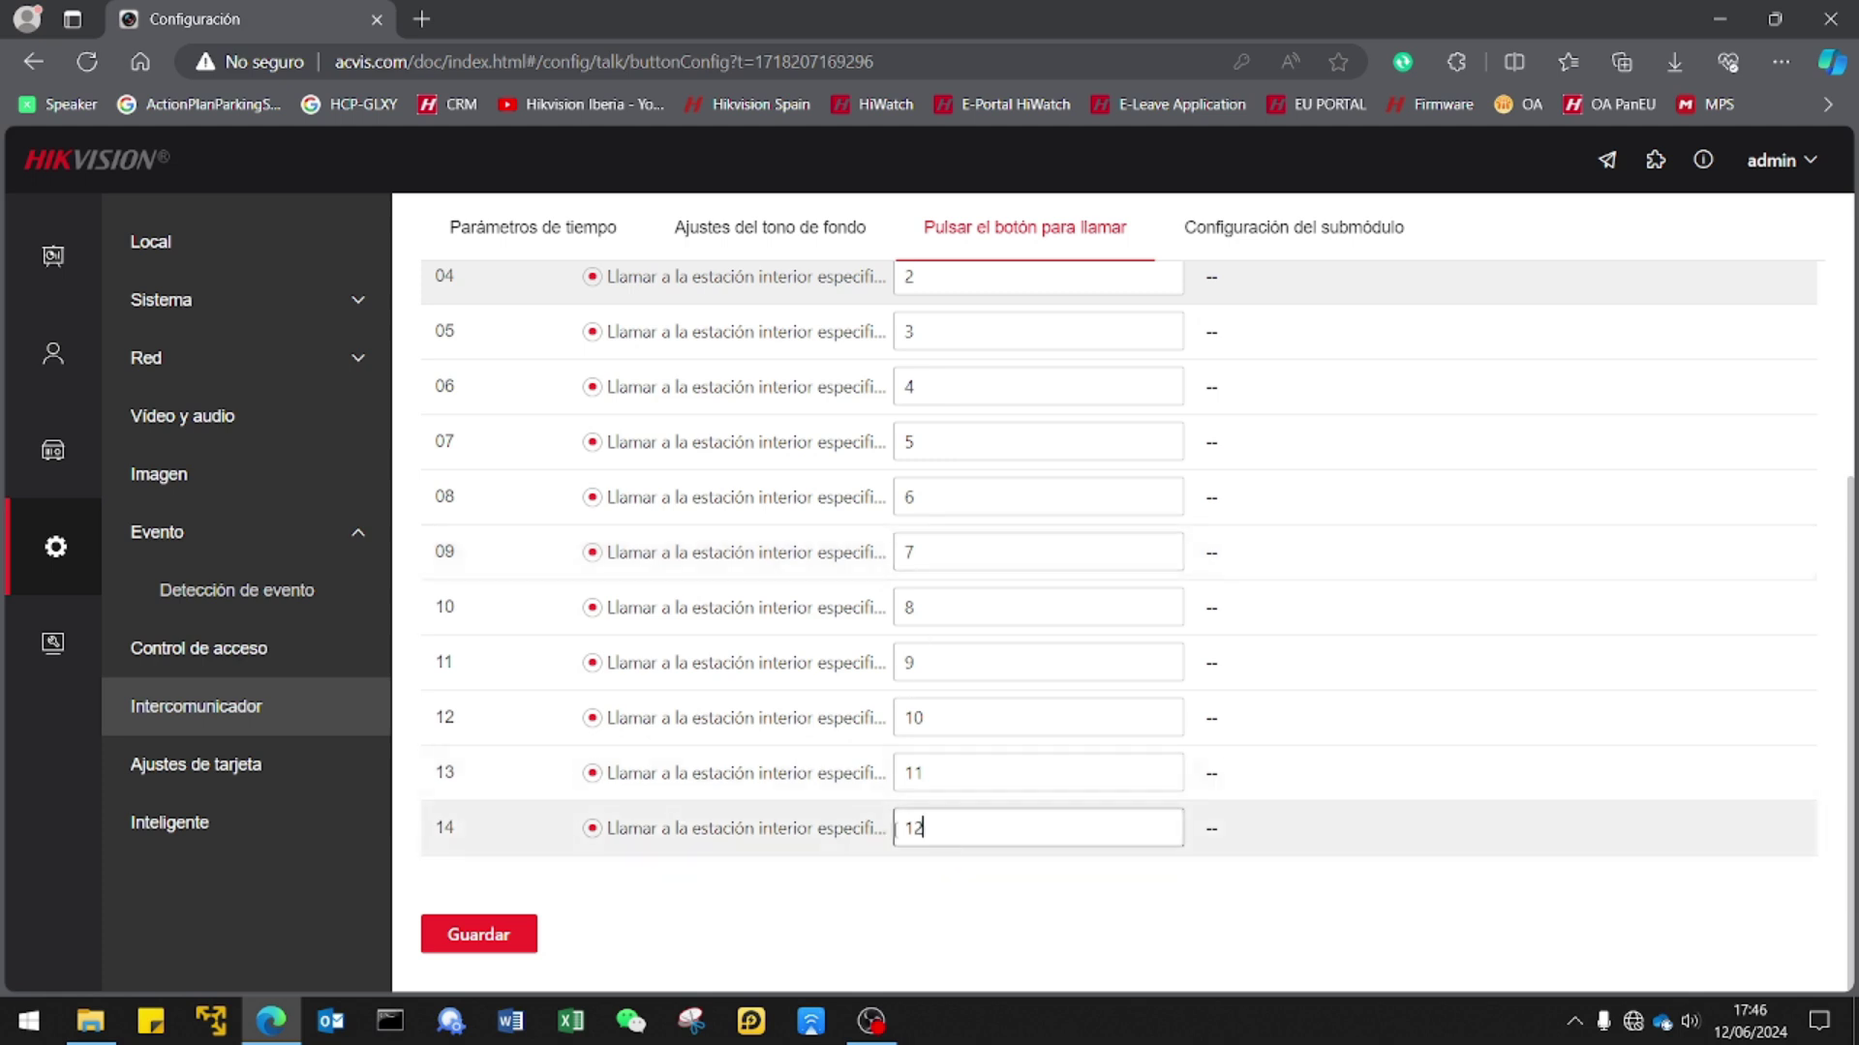
double_click(941, 829)
double_click(933, 773)
double_click(939, 722)
click(948, 661)
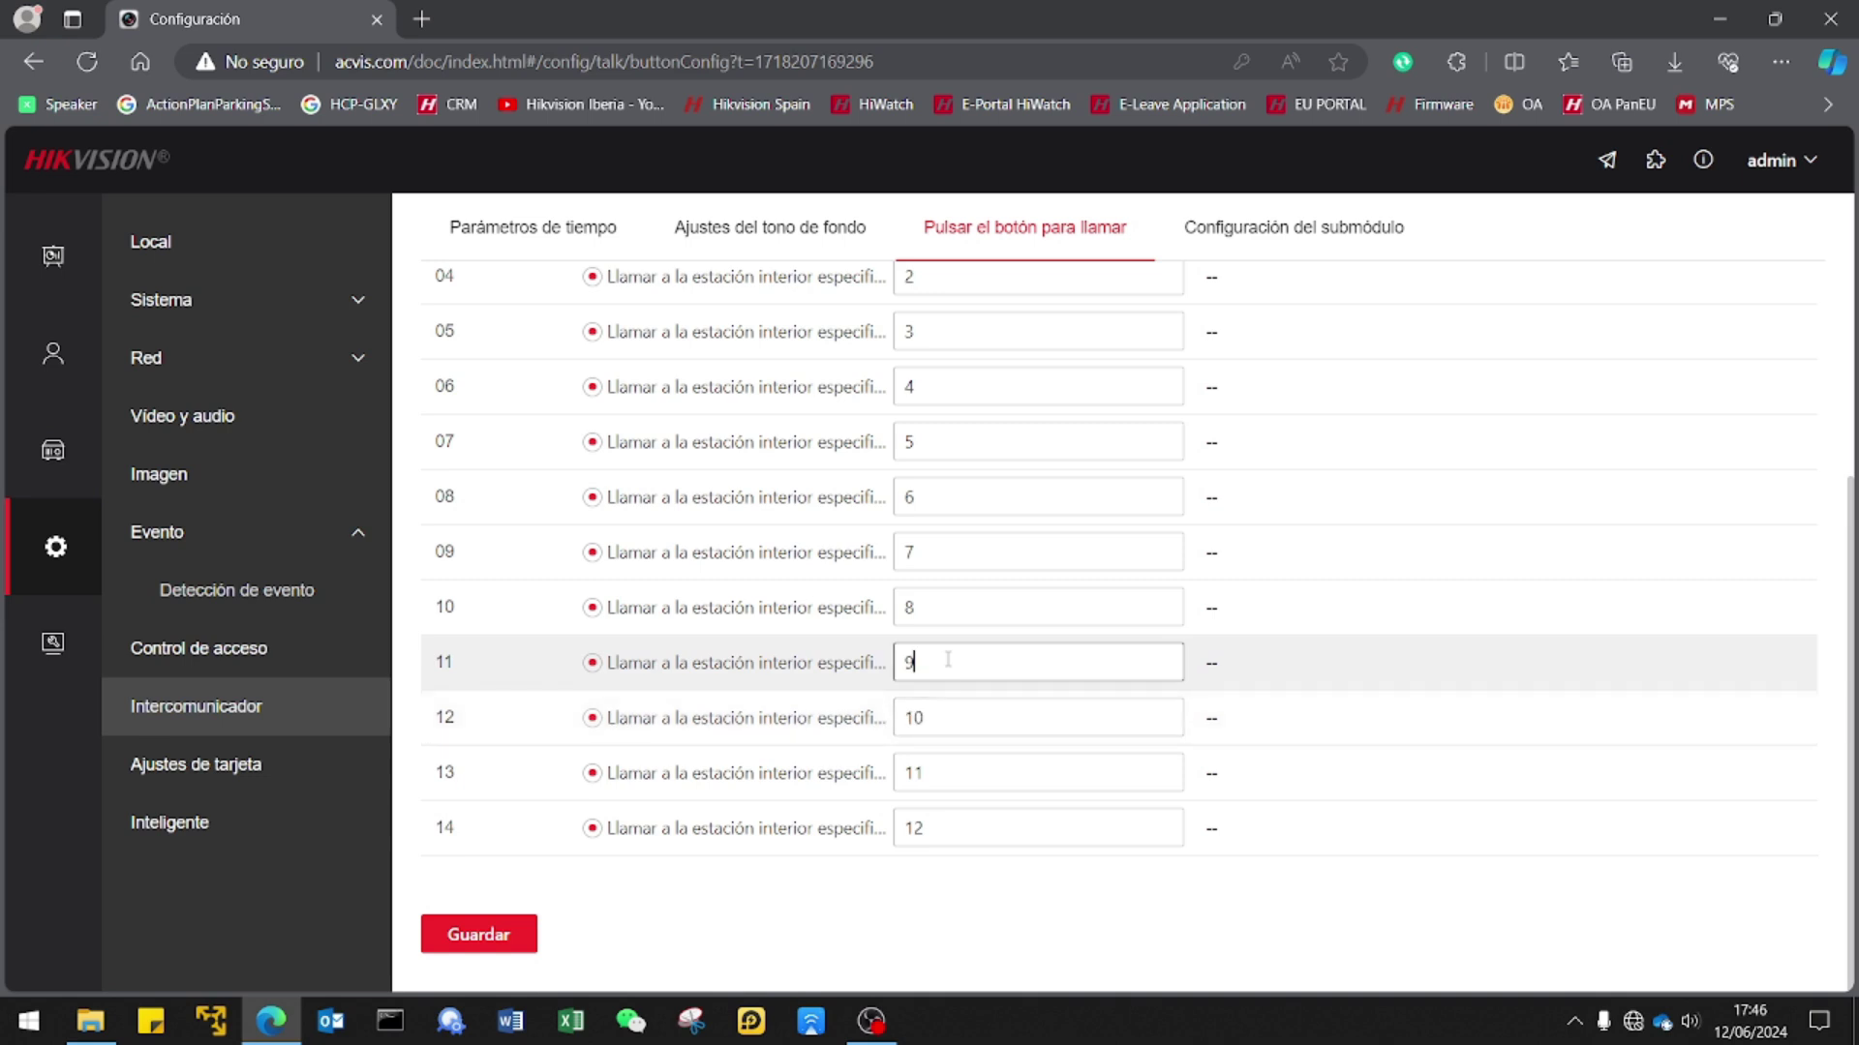
scroll(947, 661, up, 5)
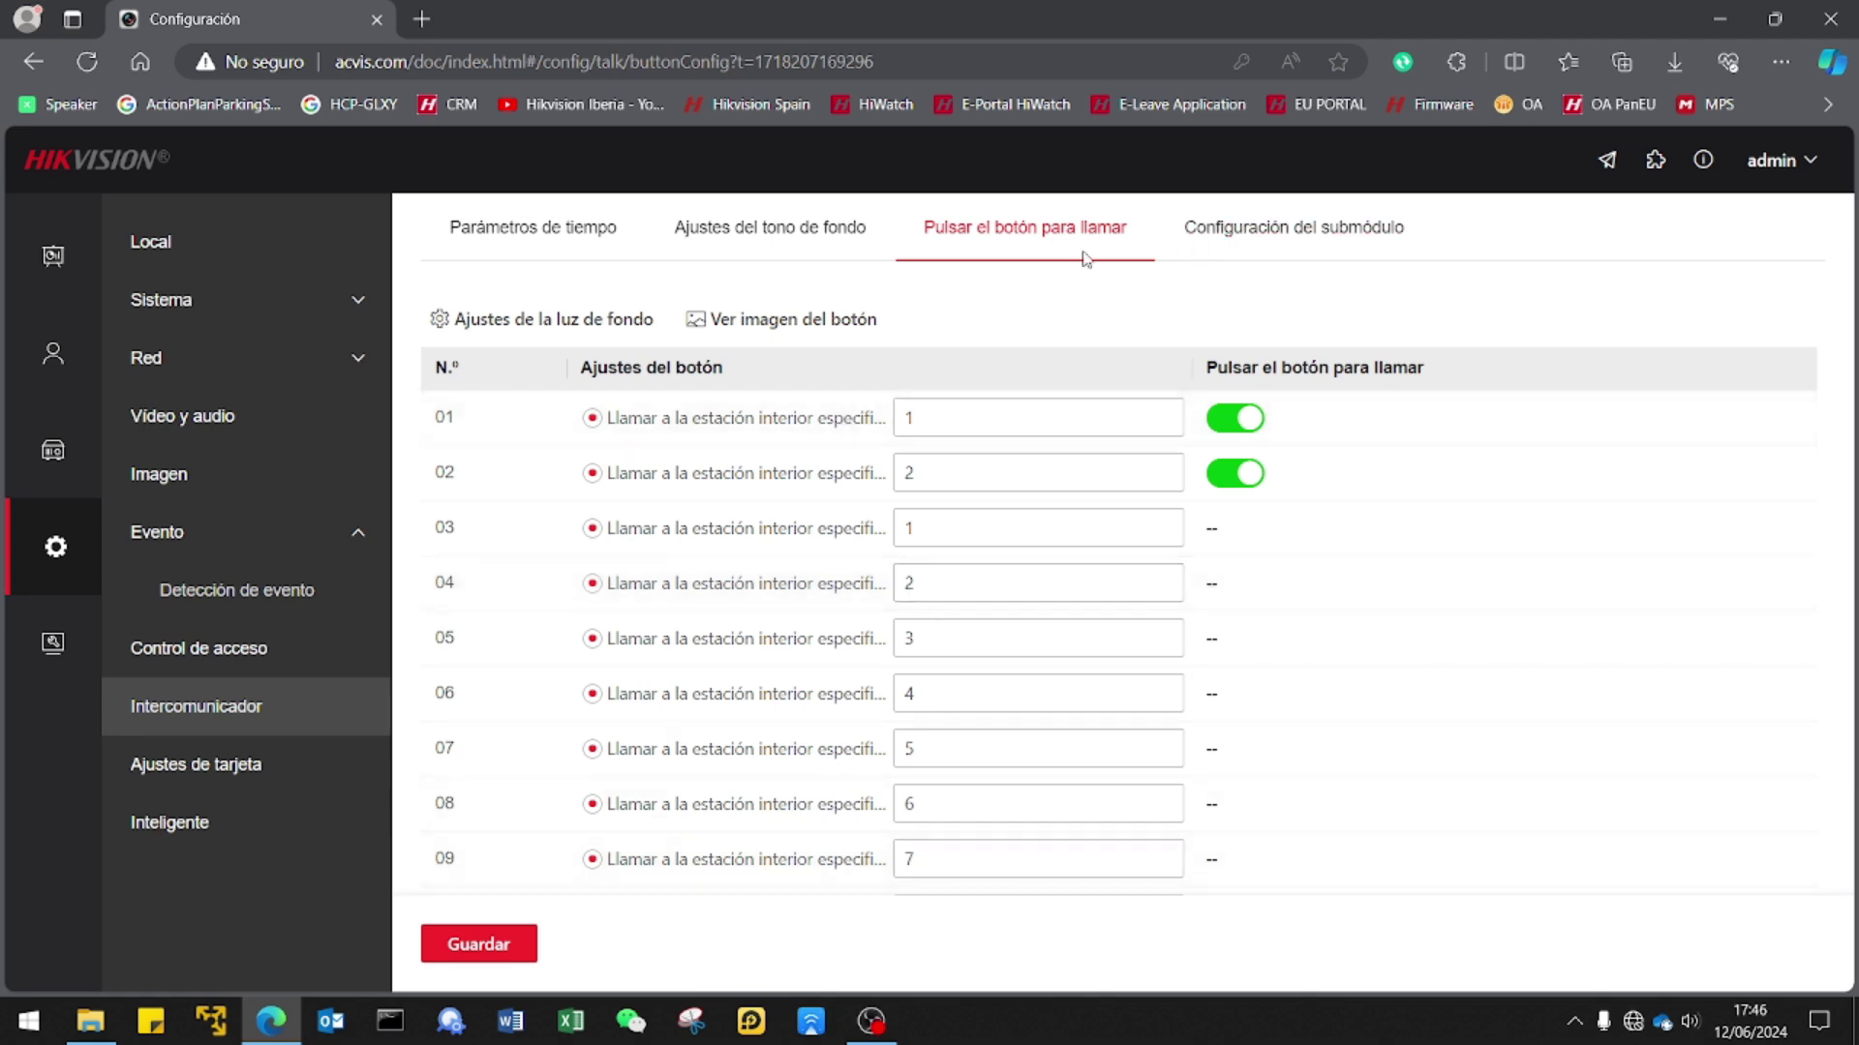
click(822, 324)
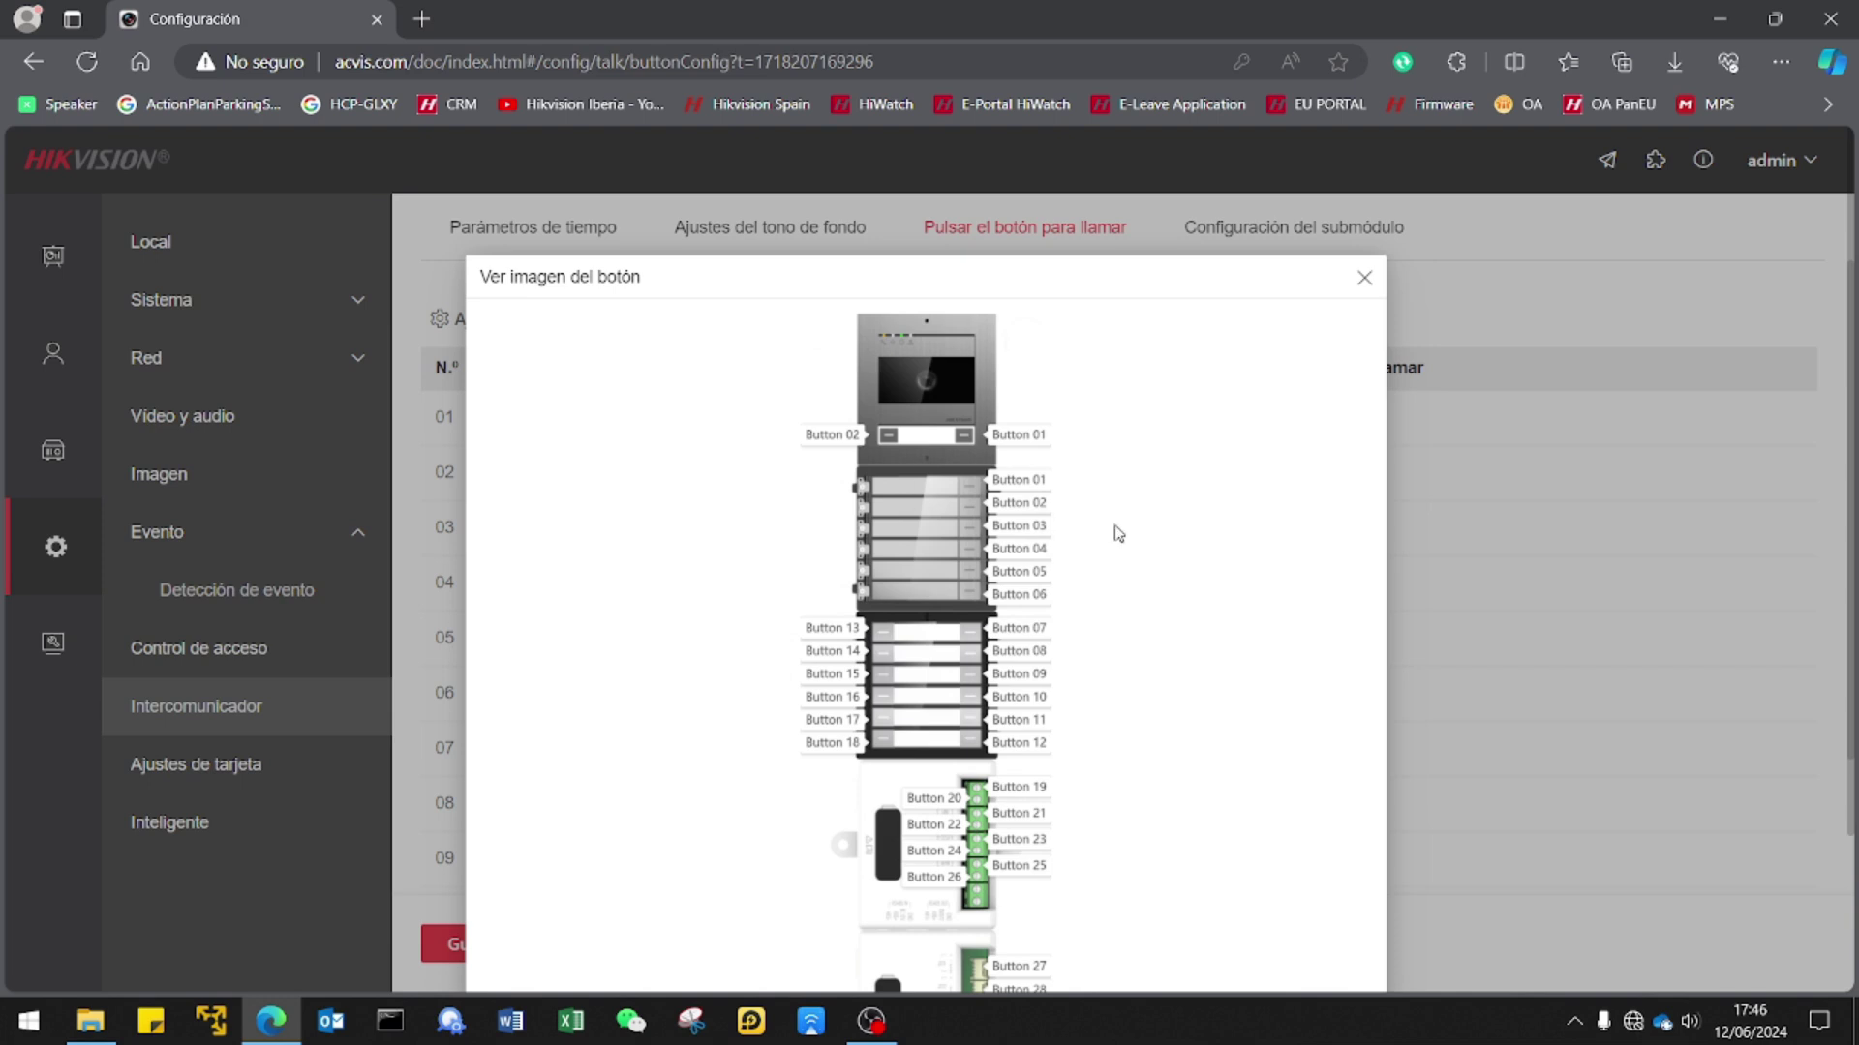
scroll(1118, 533, down, 2)
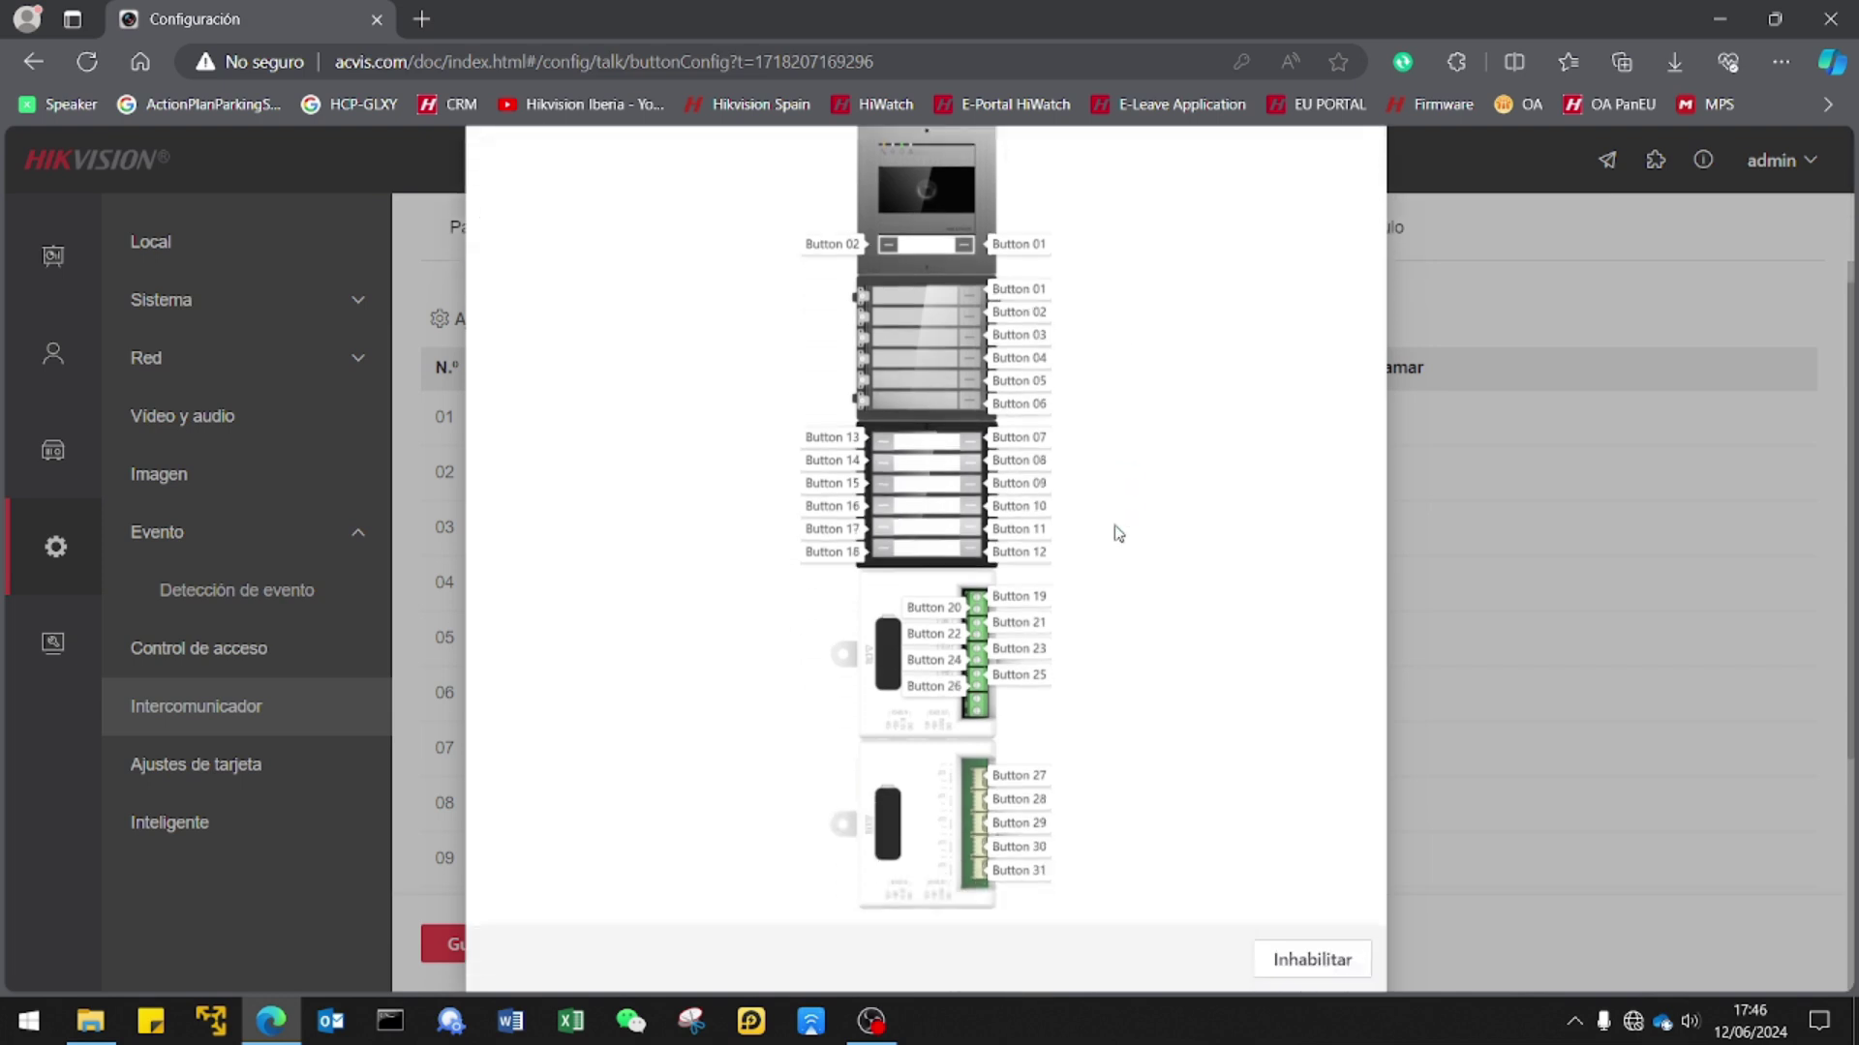
scroll(1118, 533, up, 1)
scroll(1118, 533, down, 1)
scroll(1118, 533, up, 1)
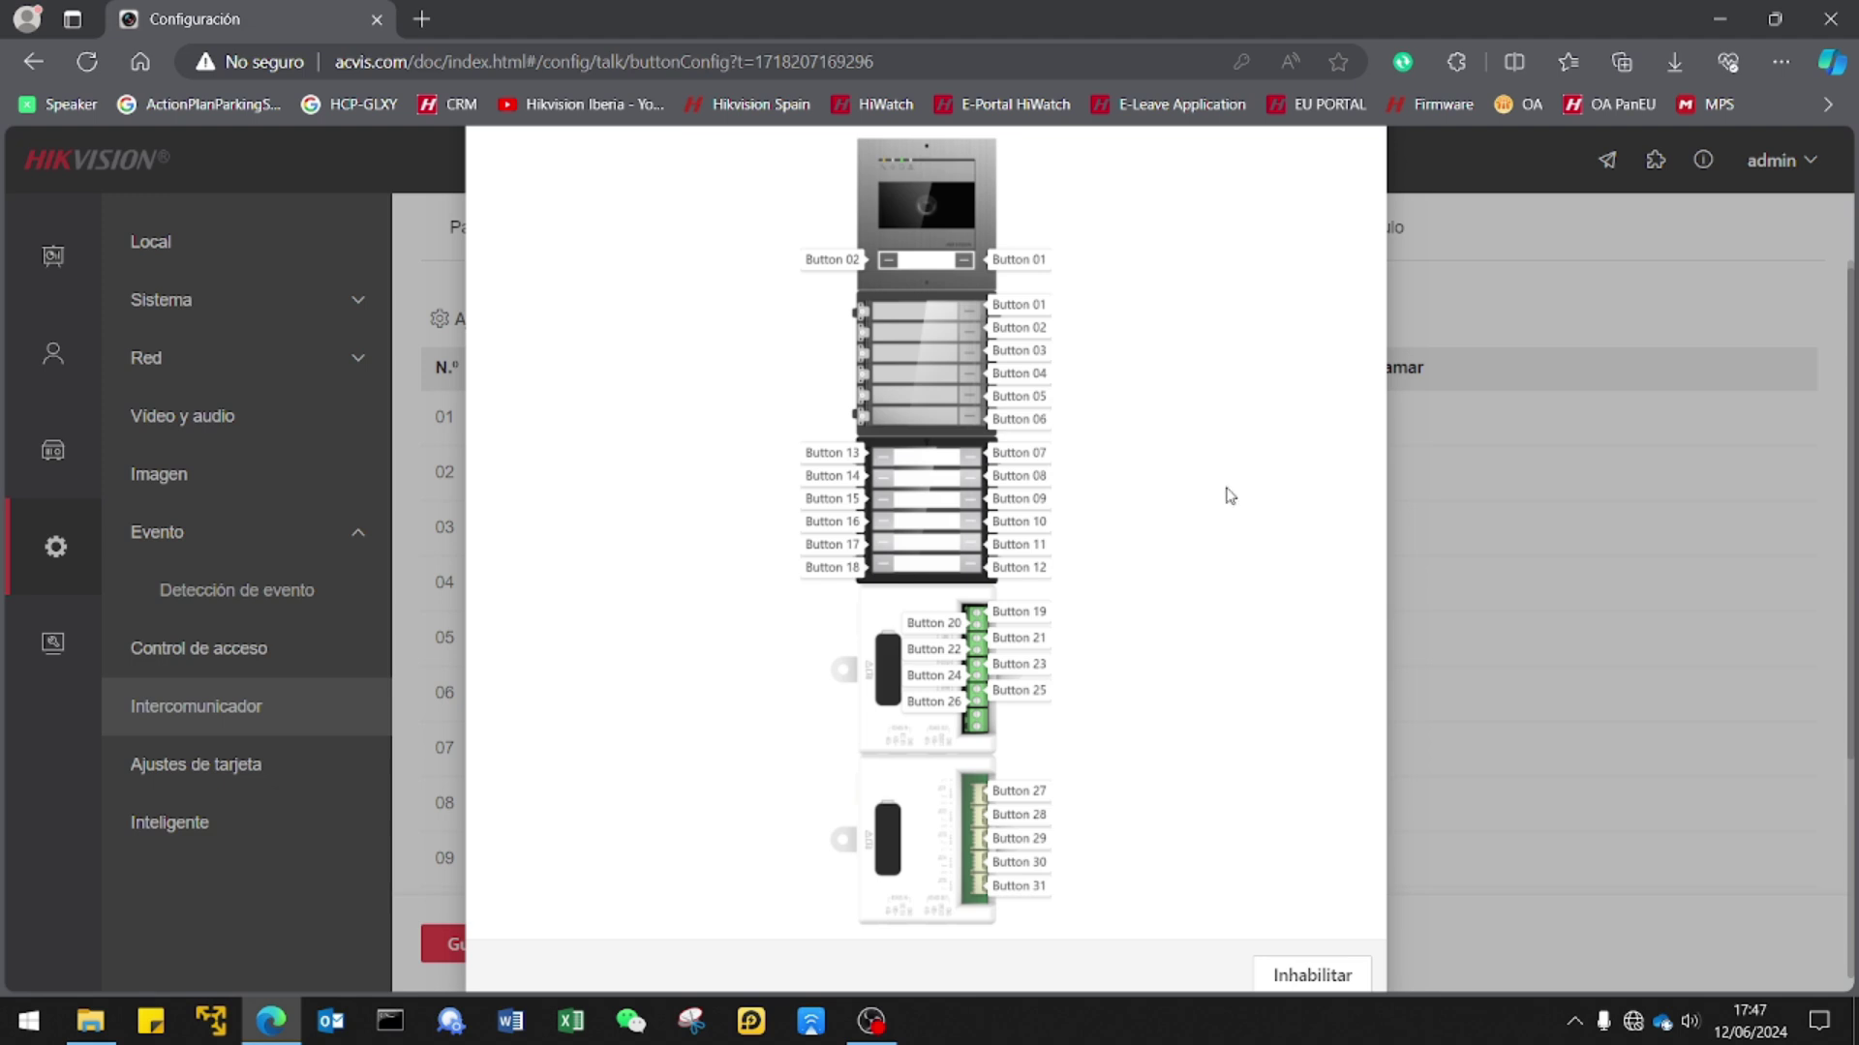
scroll(1229, 496, up, 3)
click(1360, 278)
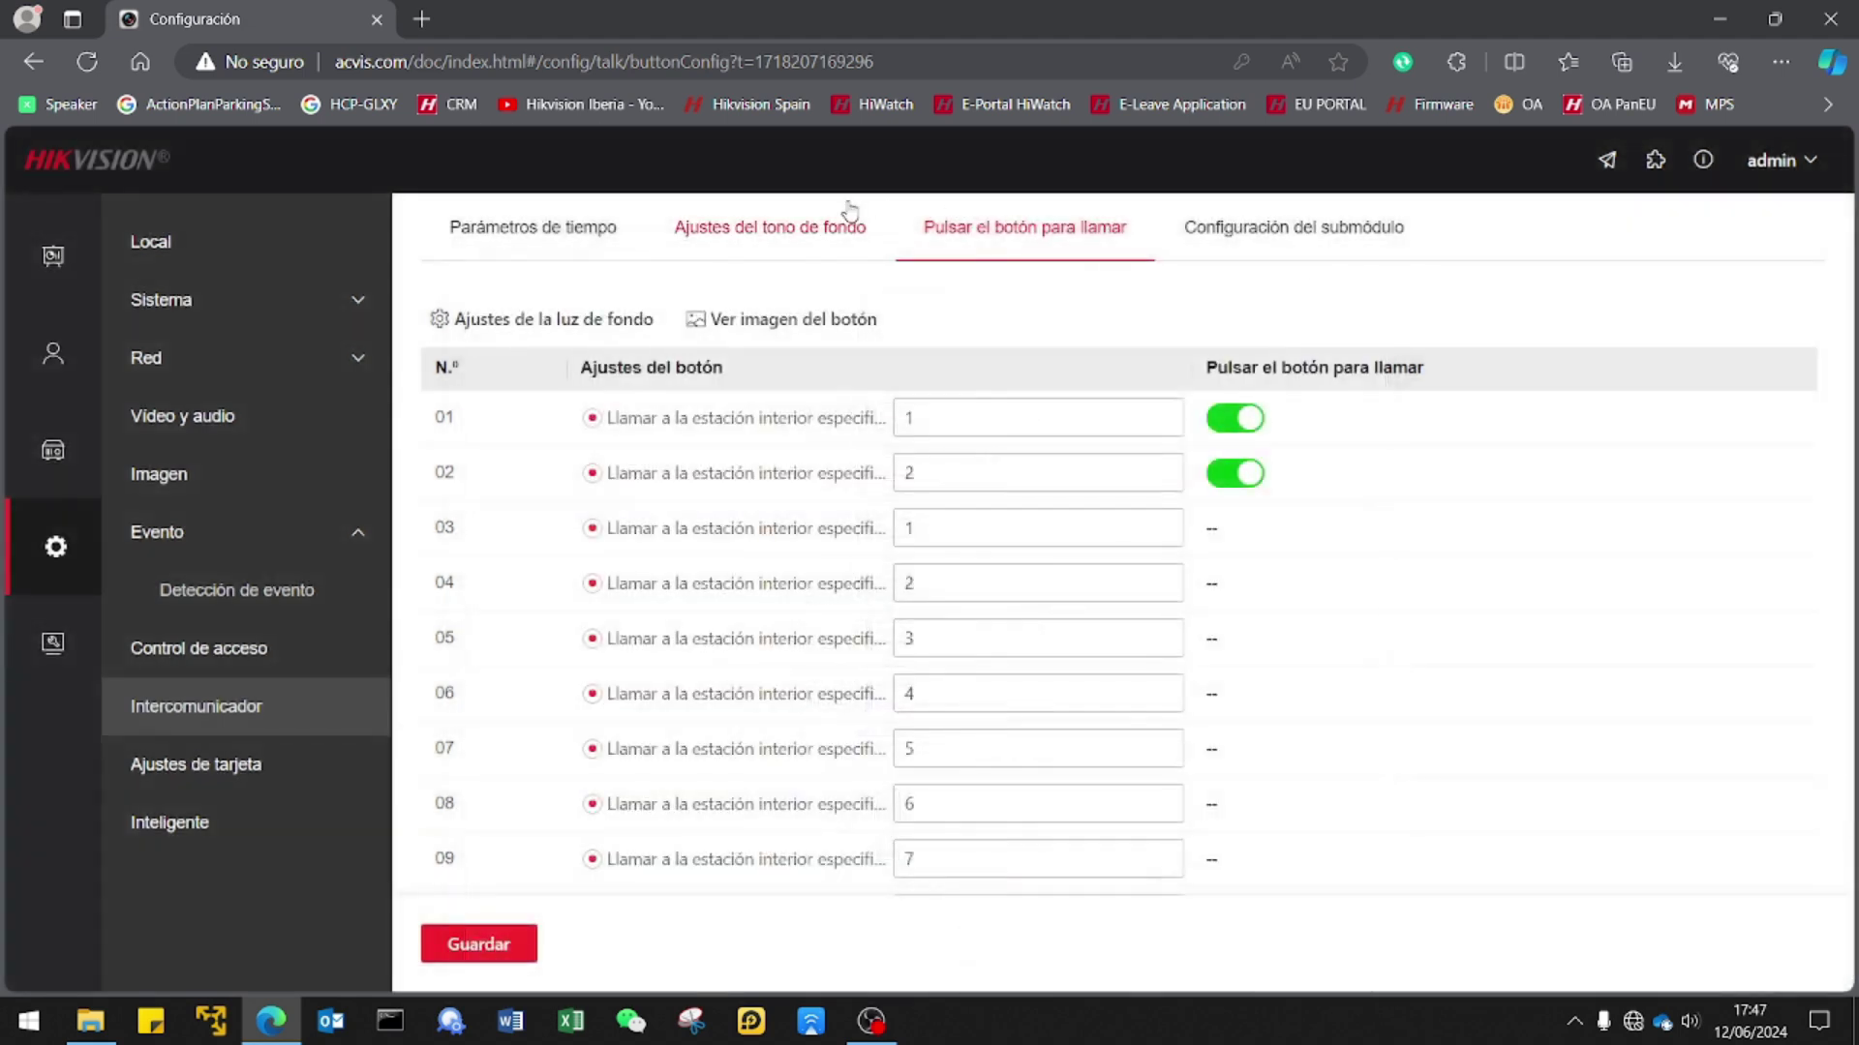
Review submodule configuration, Ajustes de tarjeta and Inteligente fingerprint settings, then open the empty people list.
click(1260, 247)
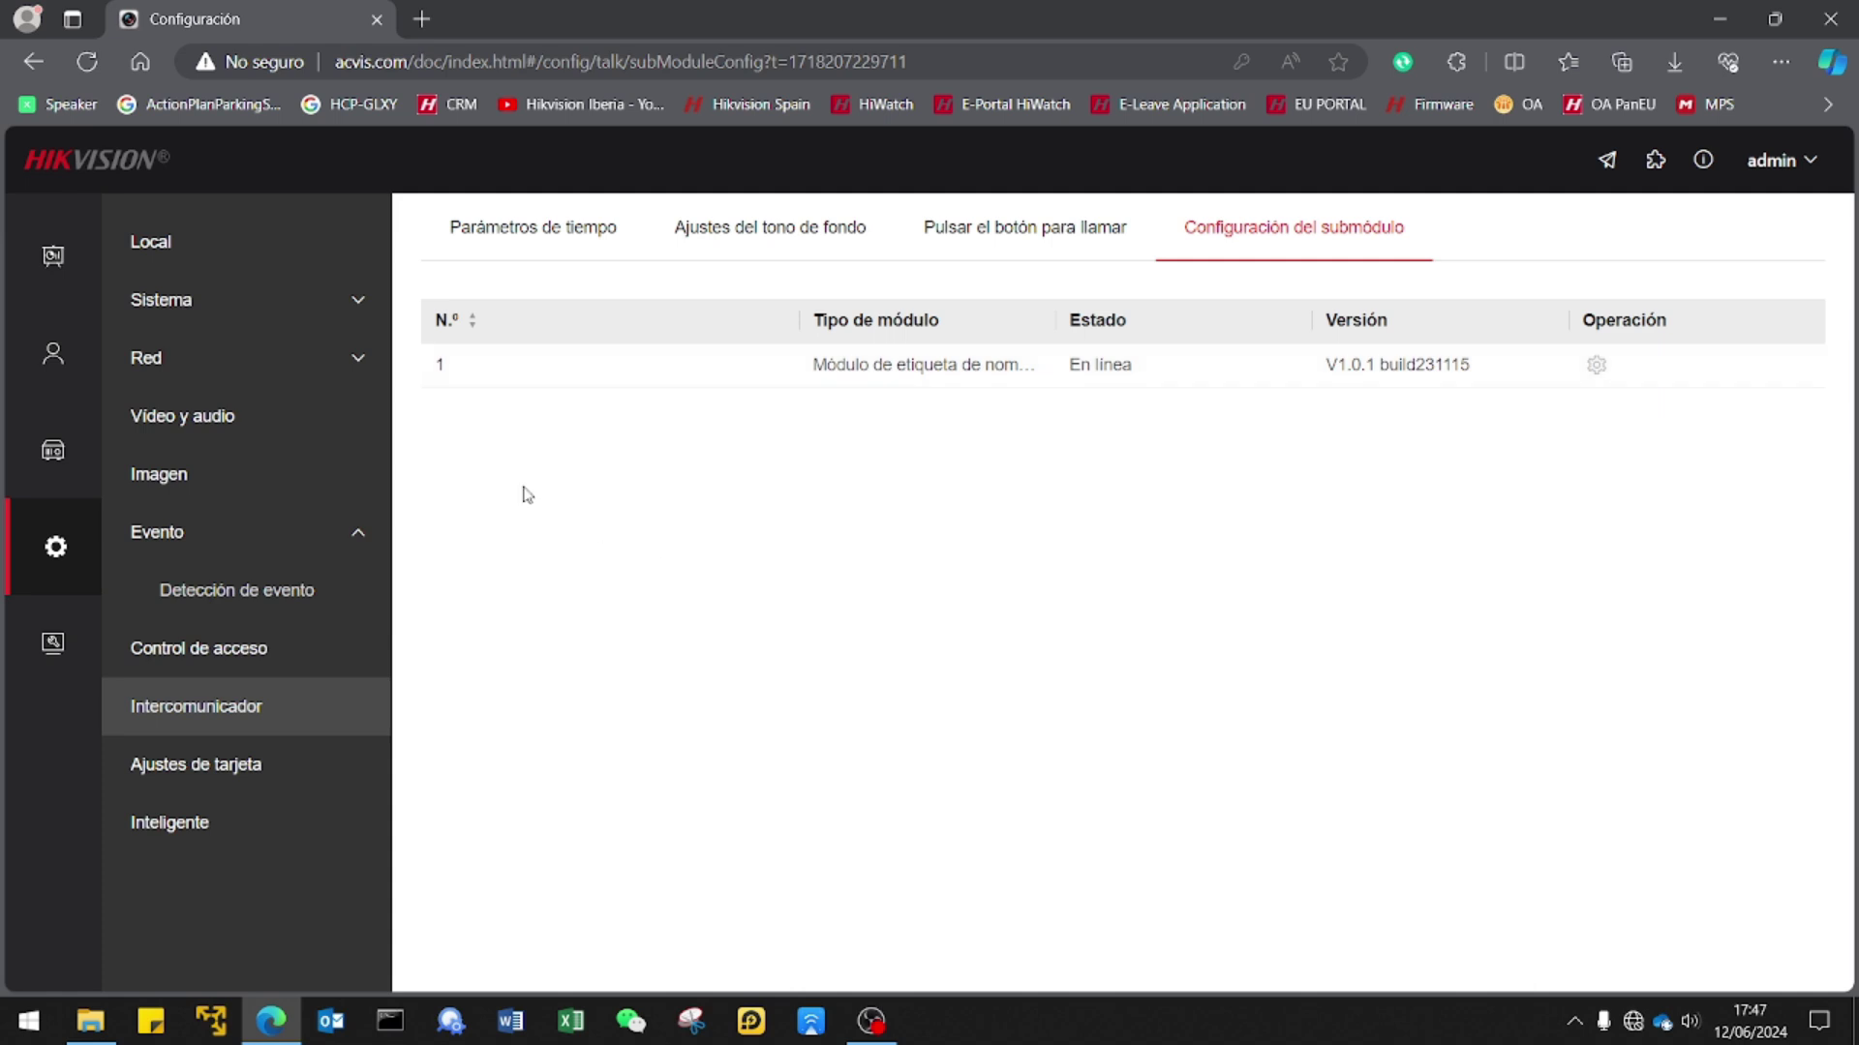
click(235, 771)
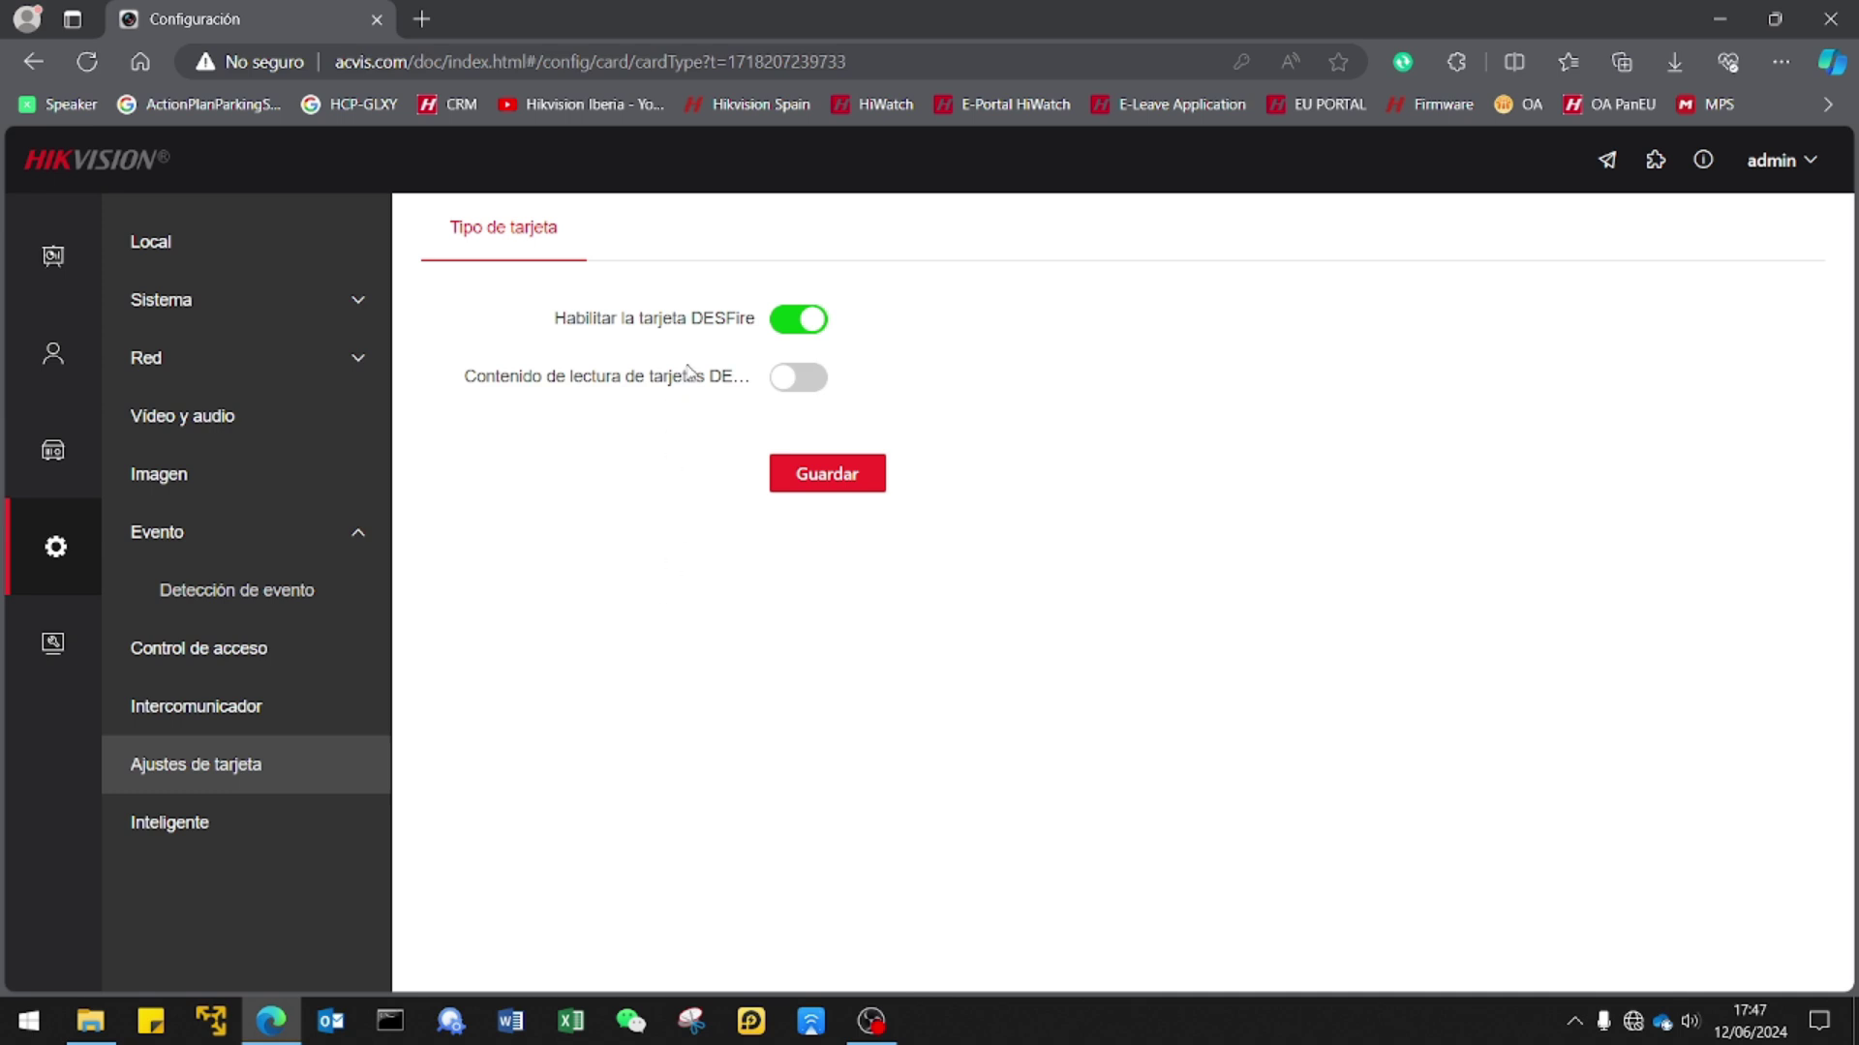
click(244, 840)
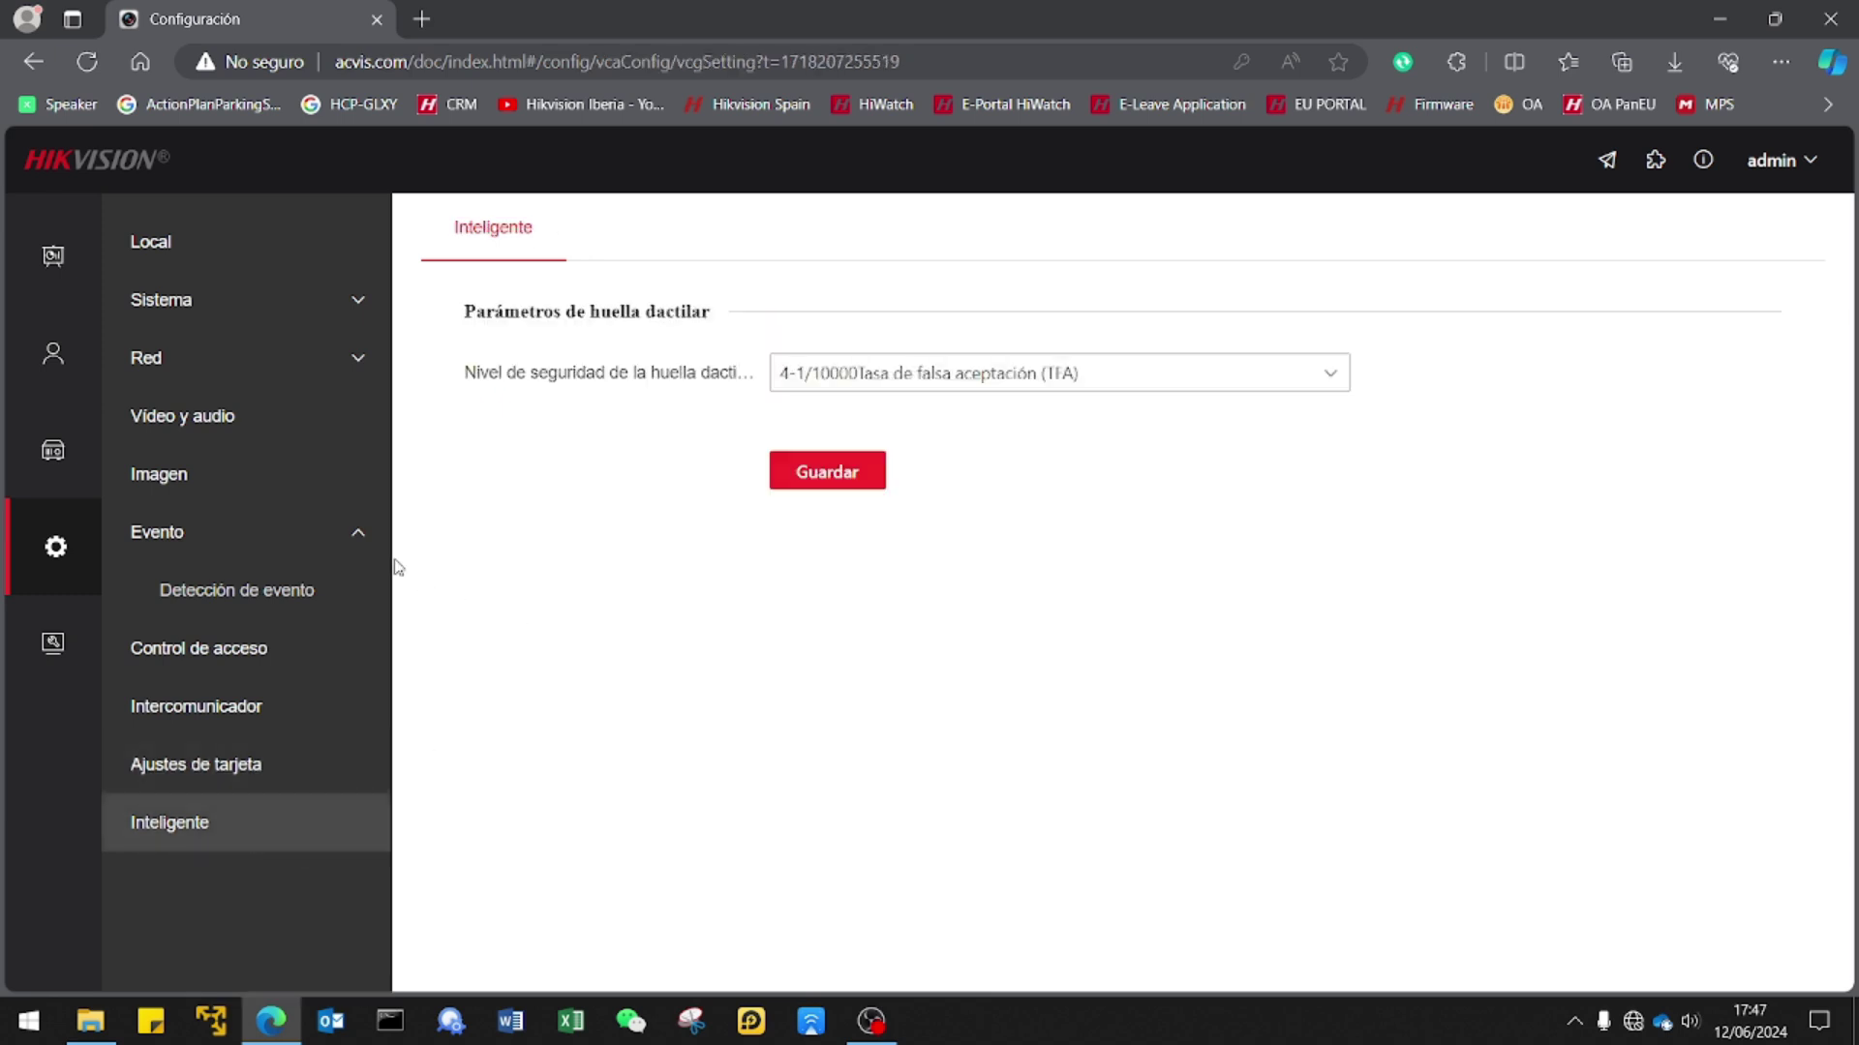
click(56, 355)
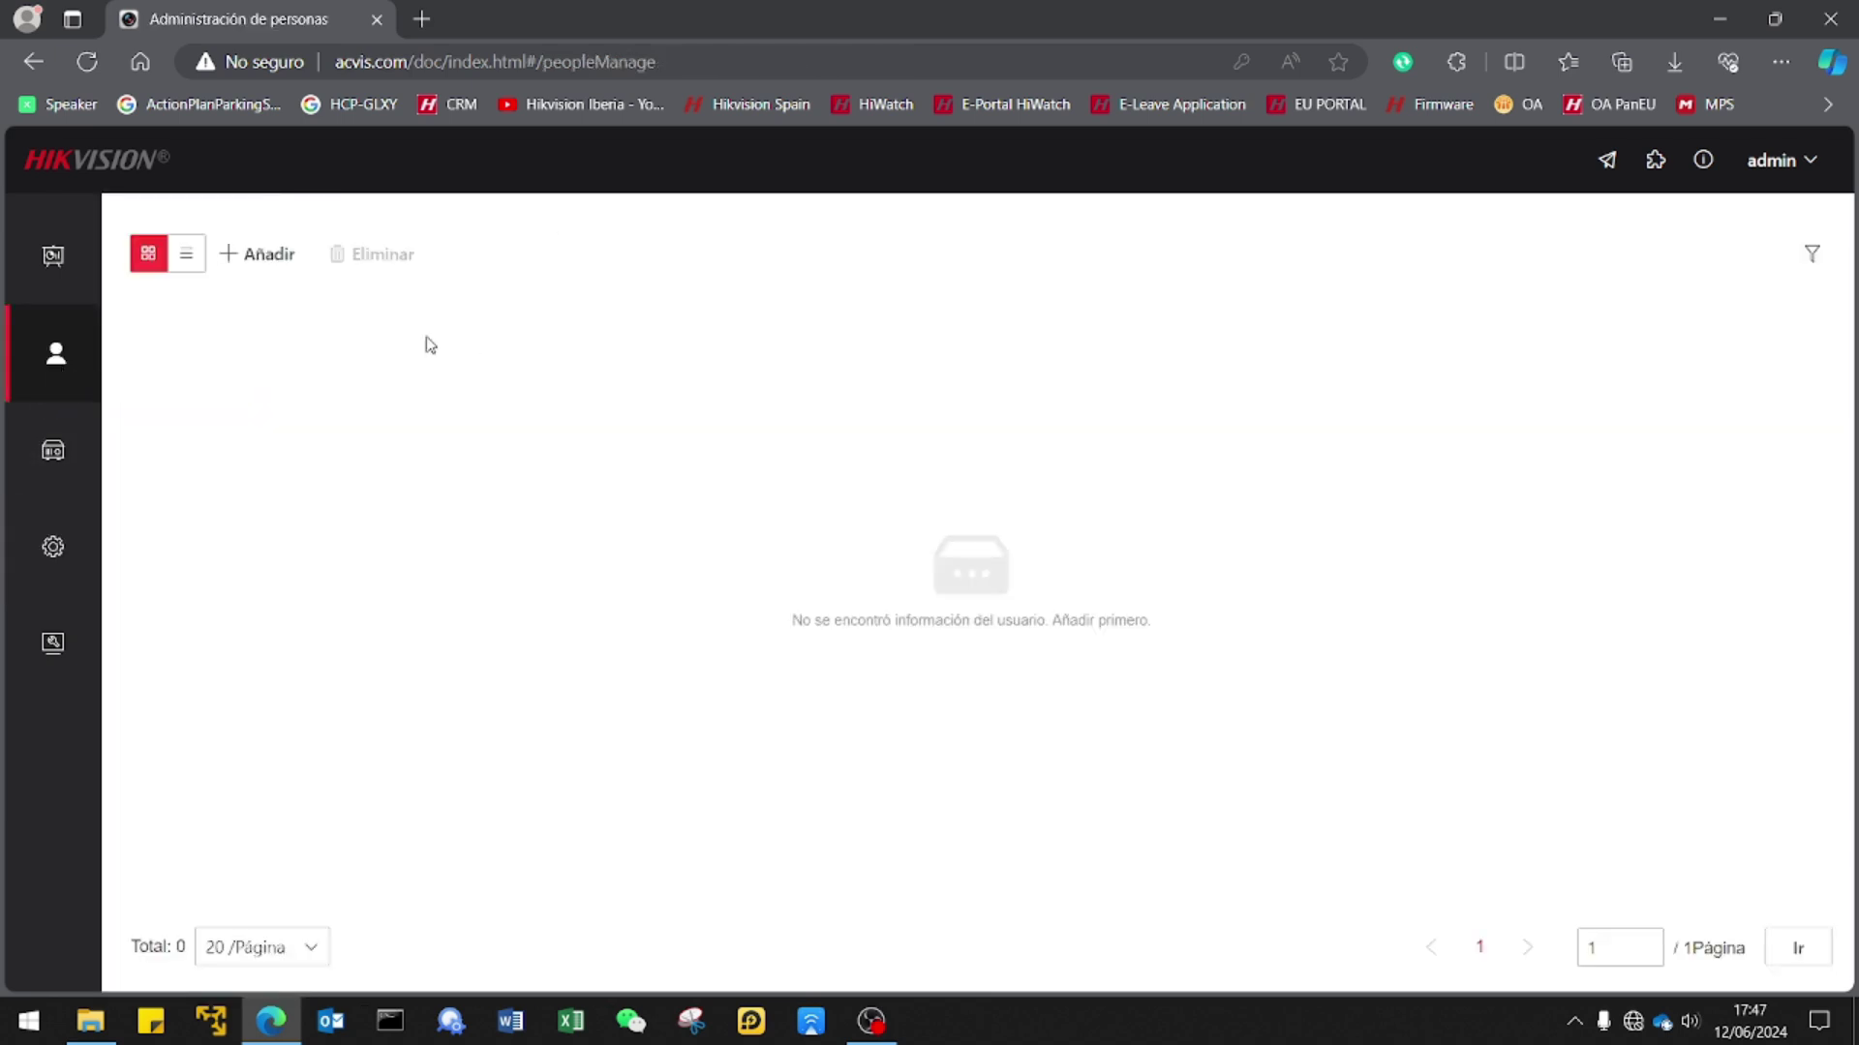
Add a person with employee ID 1, name Test and room number 1.
click(263, 271)
click(616, 372)
text(1)
key(Tab)
text(1)
key(BackSpace)
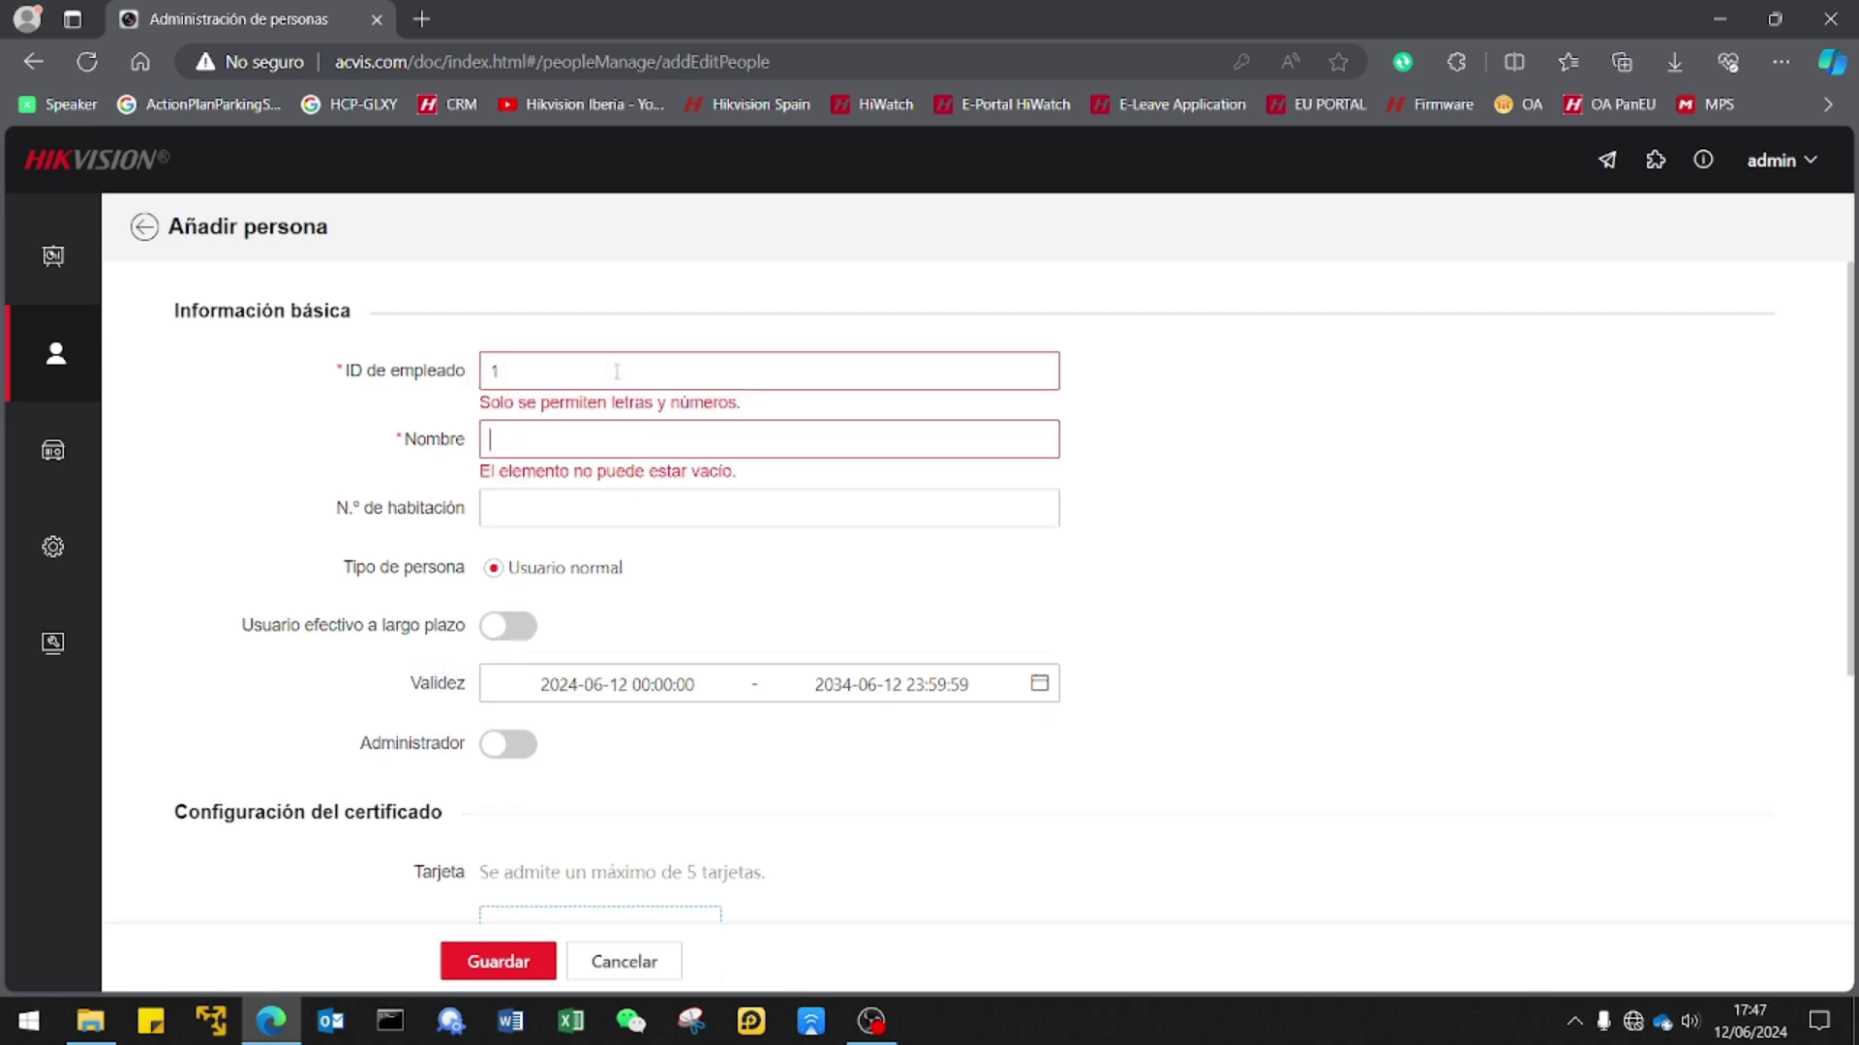
text(lest)
key(Tab)
text(1)
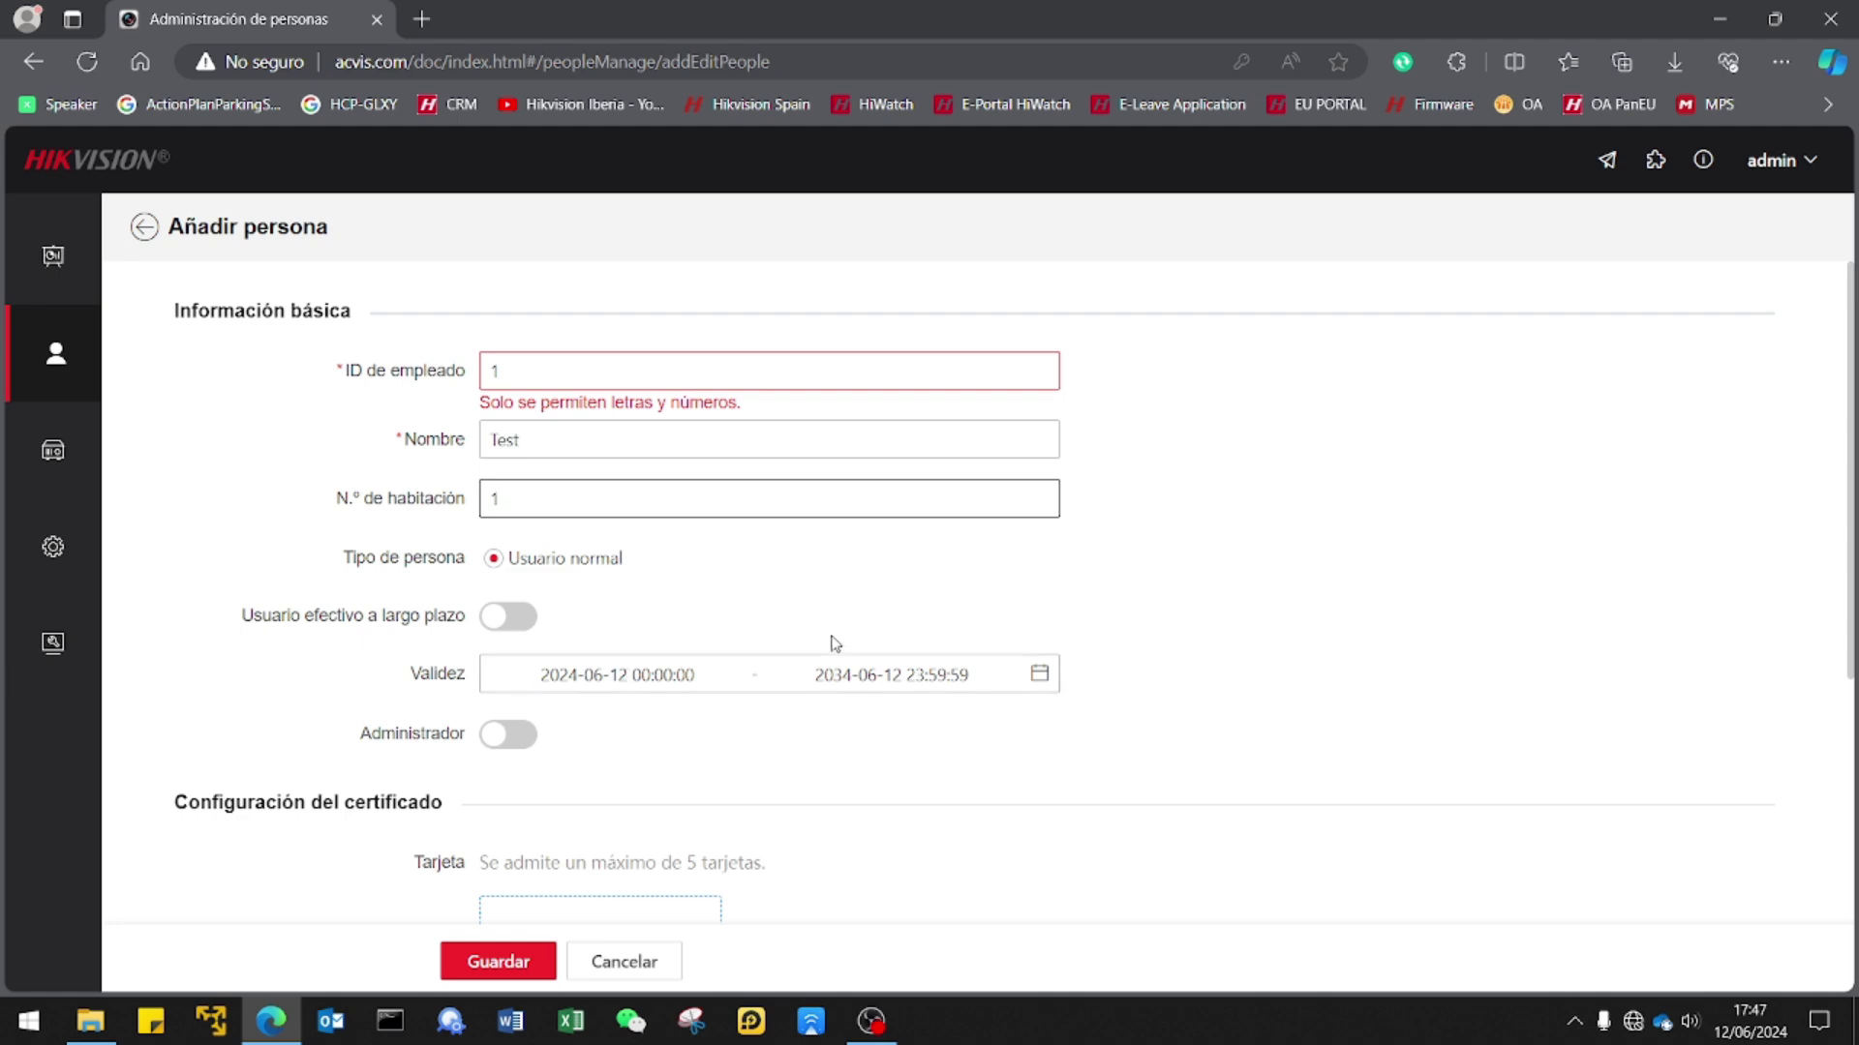
scroll(579, 721, down, 5)
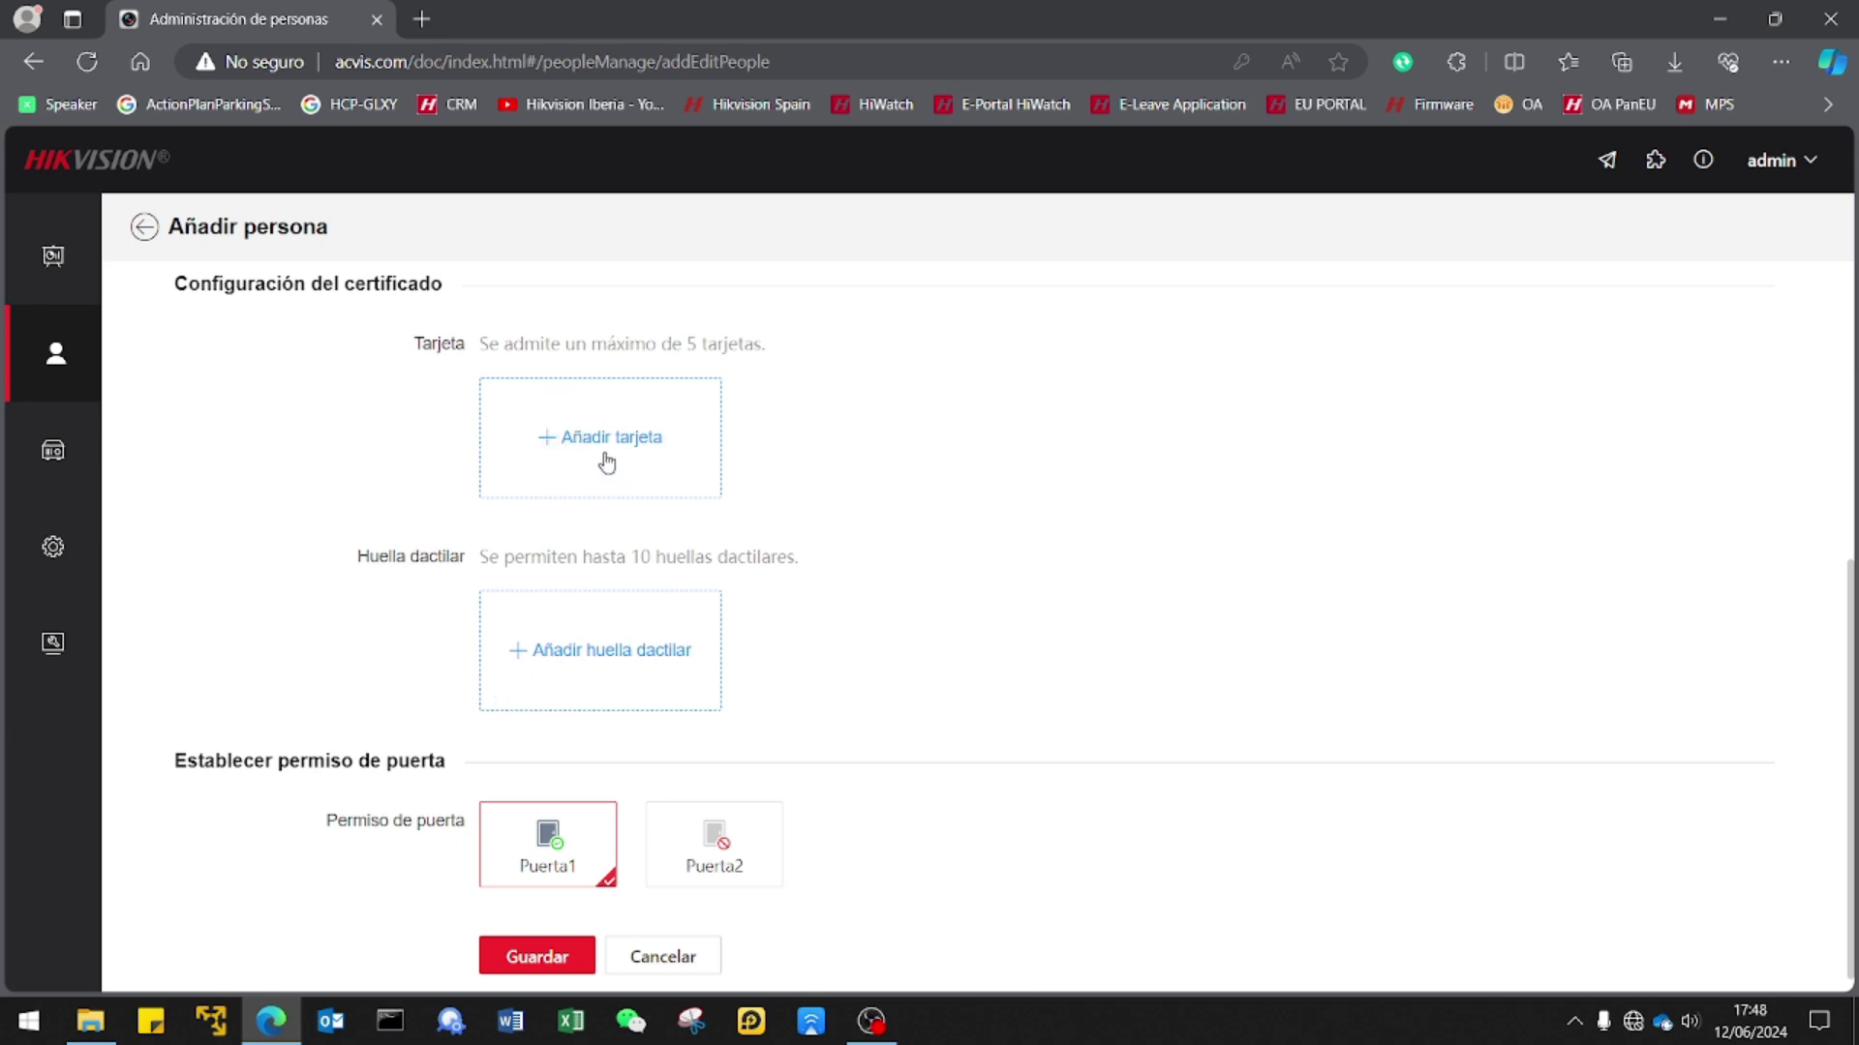
Add a normal card by entering its card number, keeping Puerta1 as door permission.
click(607, 464)
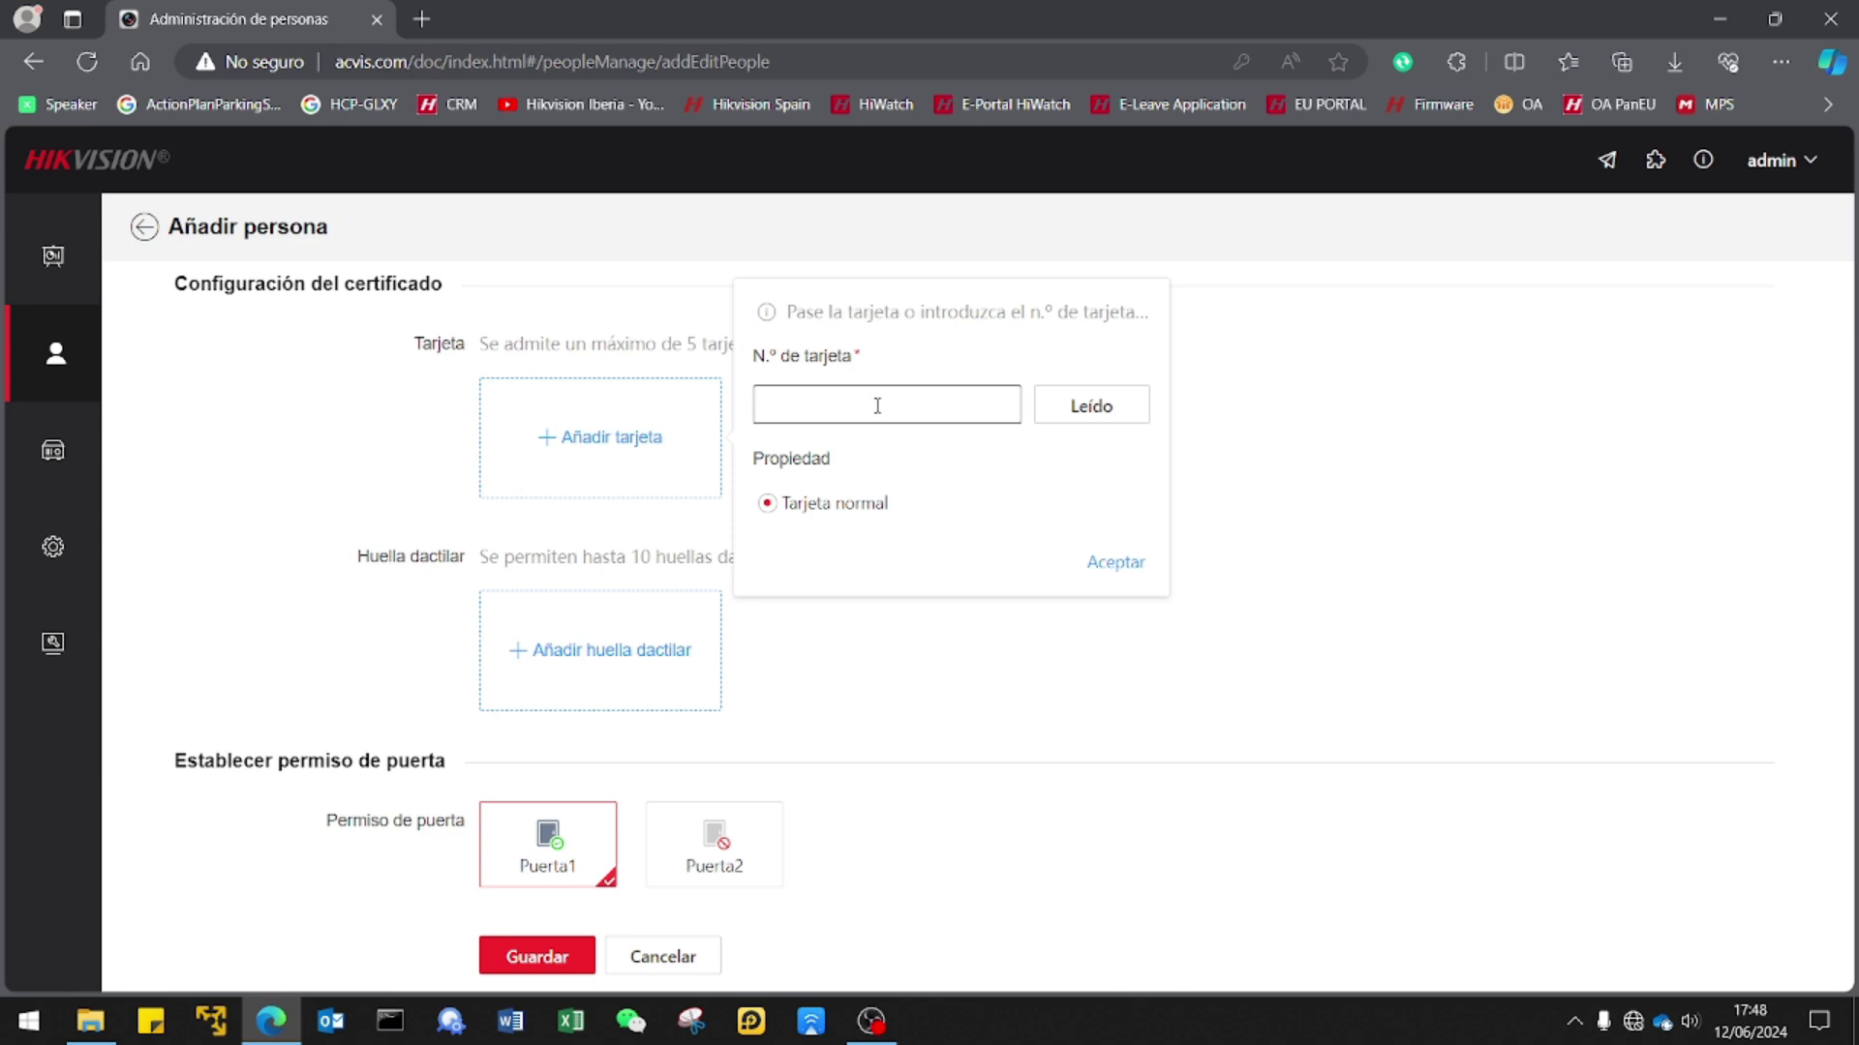
click(1114, 564)
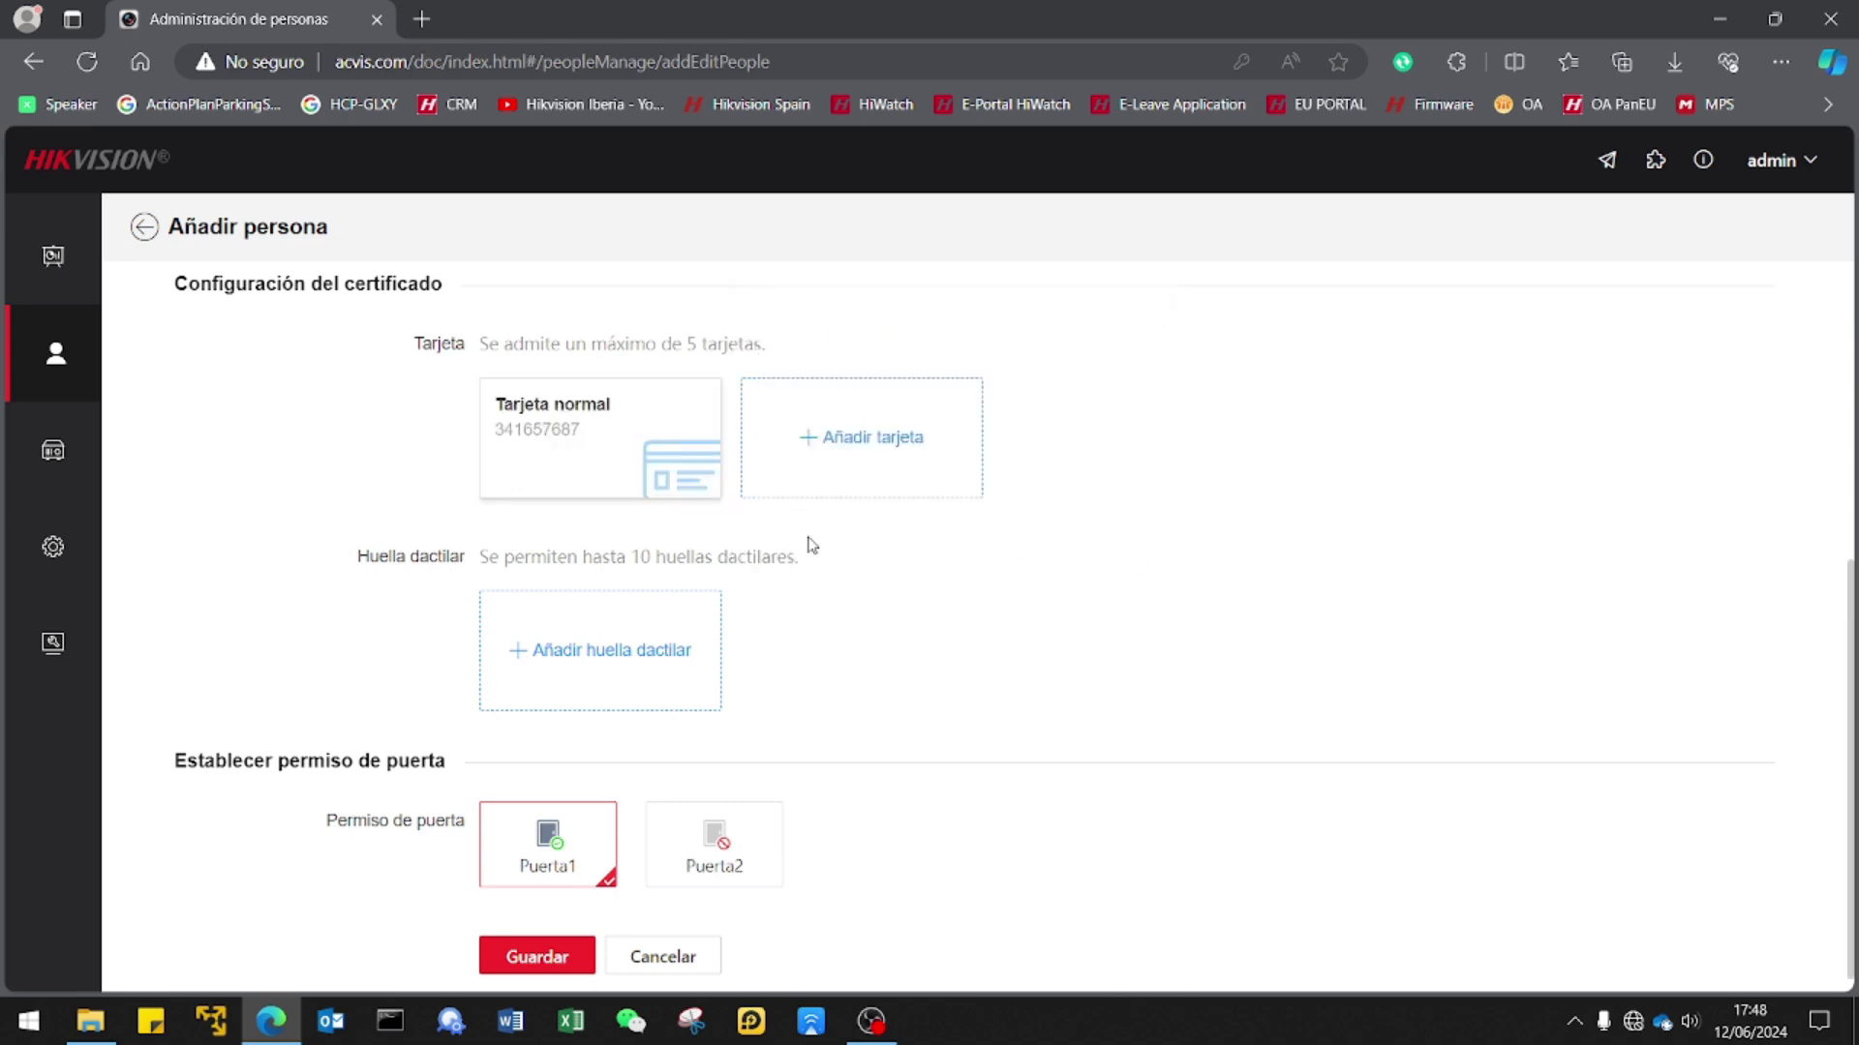
scroll(377, 624, down, 1)
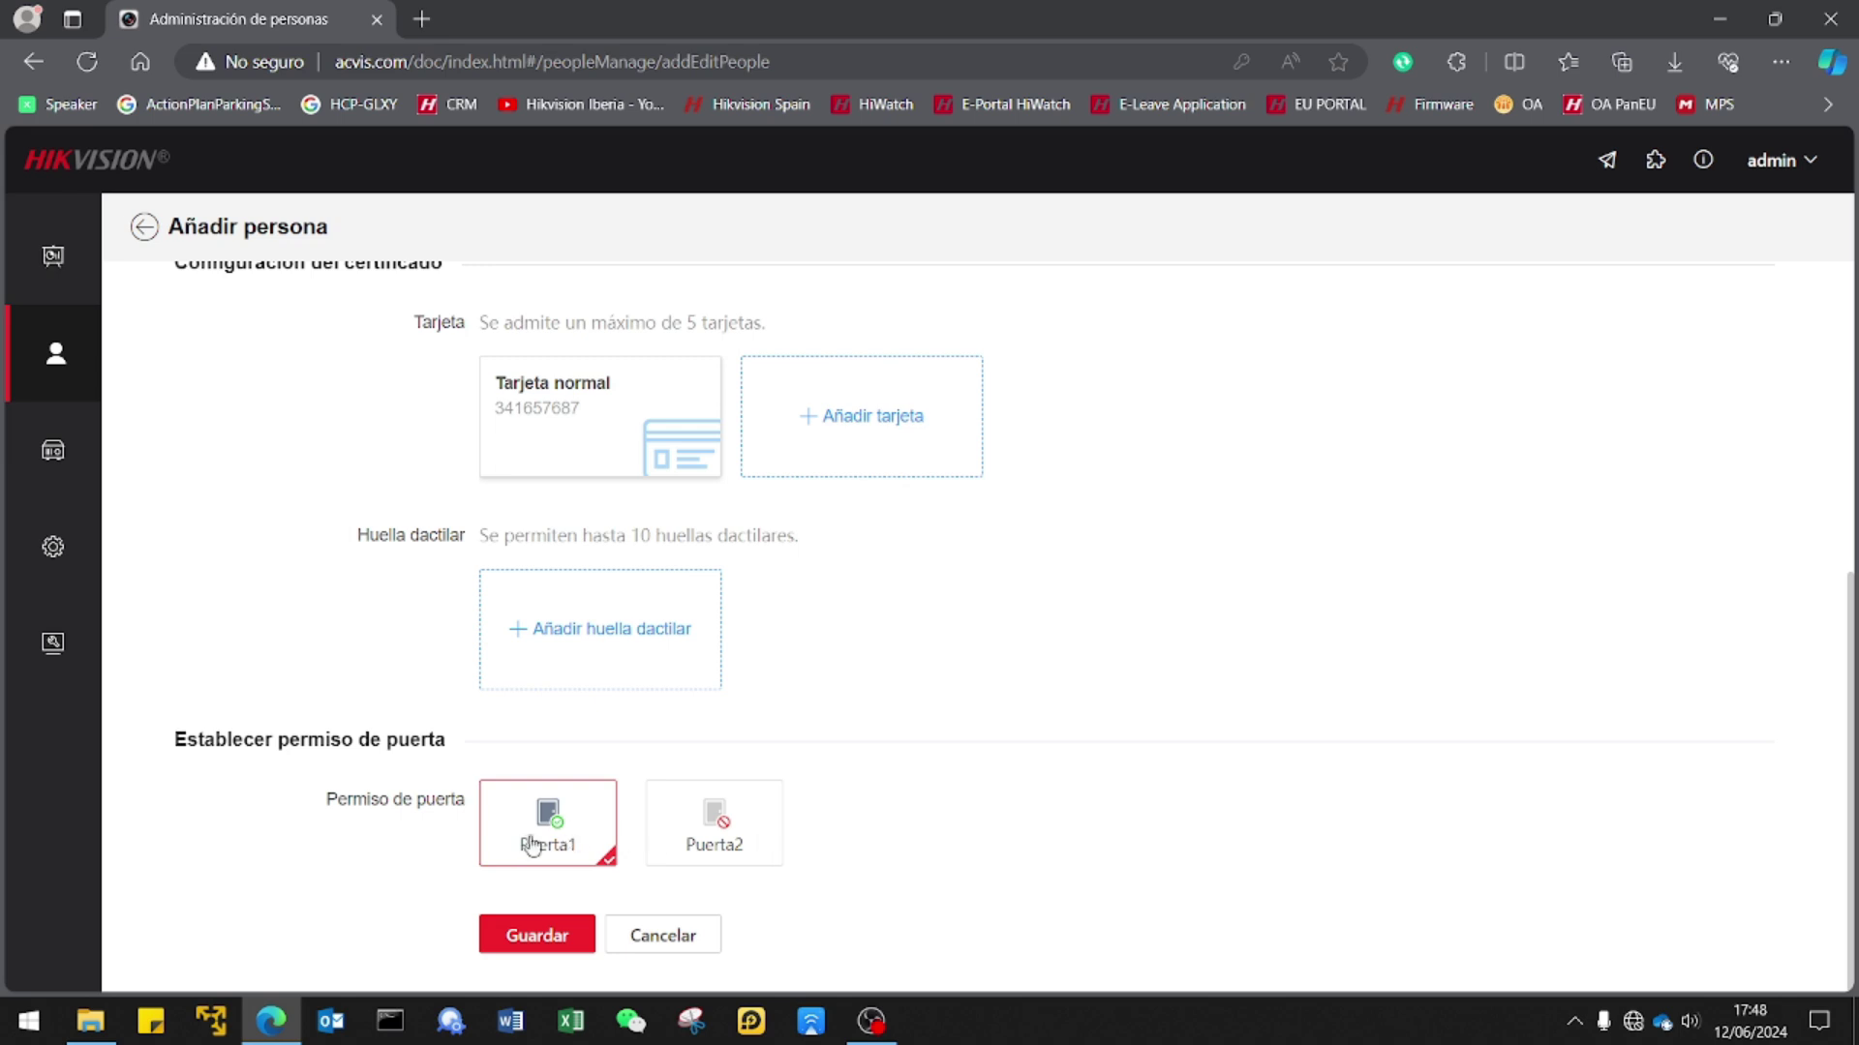
Save person Test, now listed with employee ID 1, one card and status Válido.
click(538, 936)
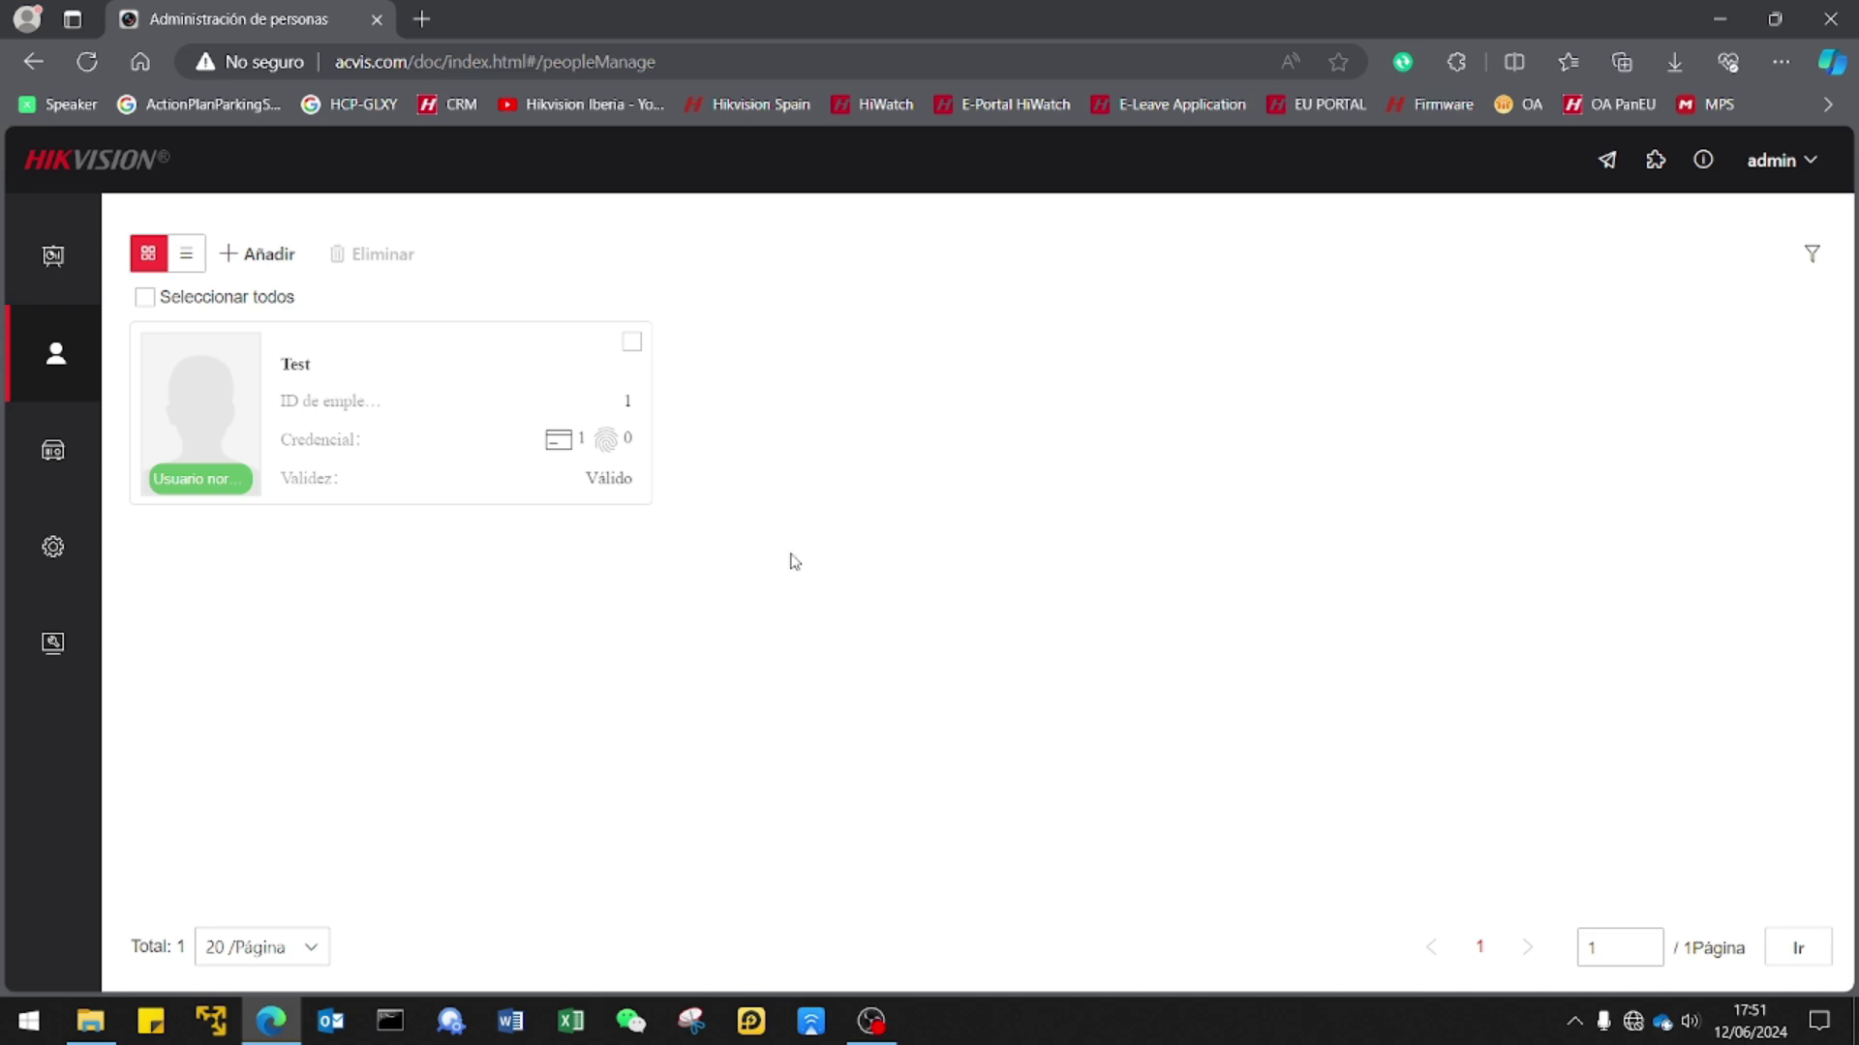
Leave the people list for the Configuración section to reach the device's system information.
click(53, 554)
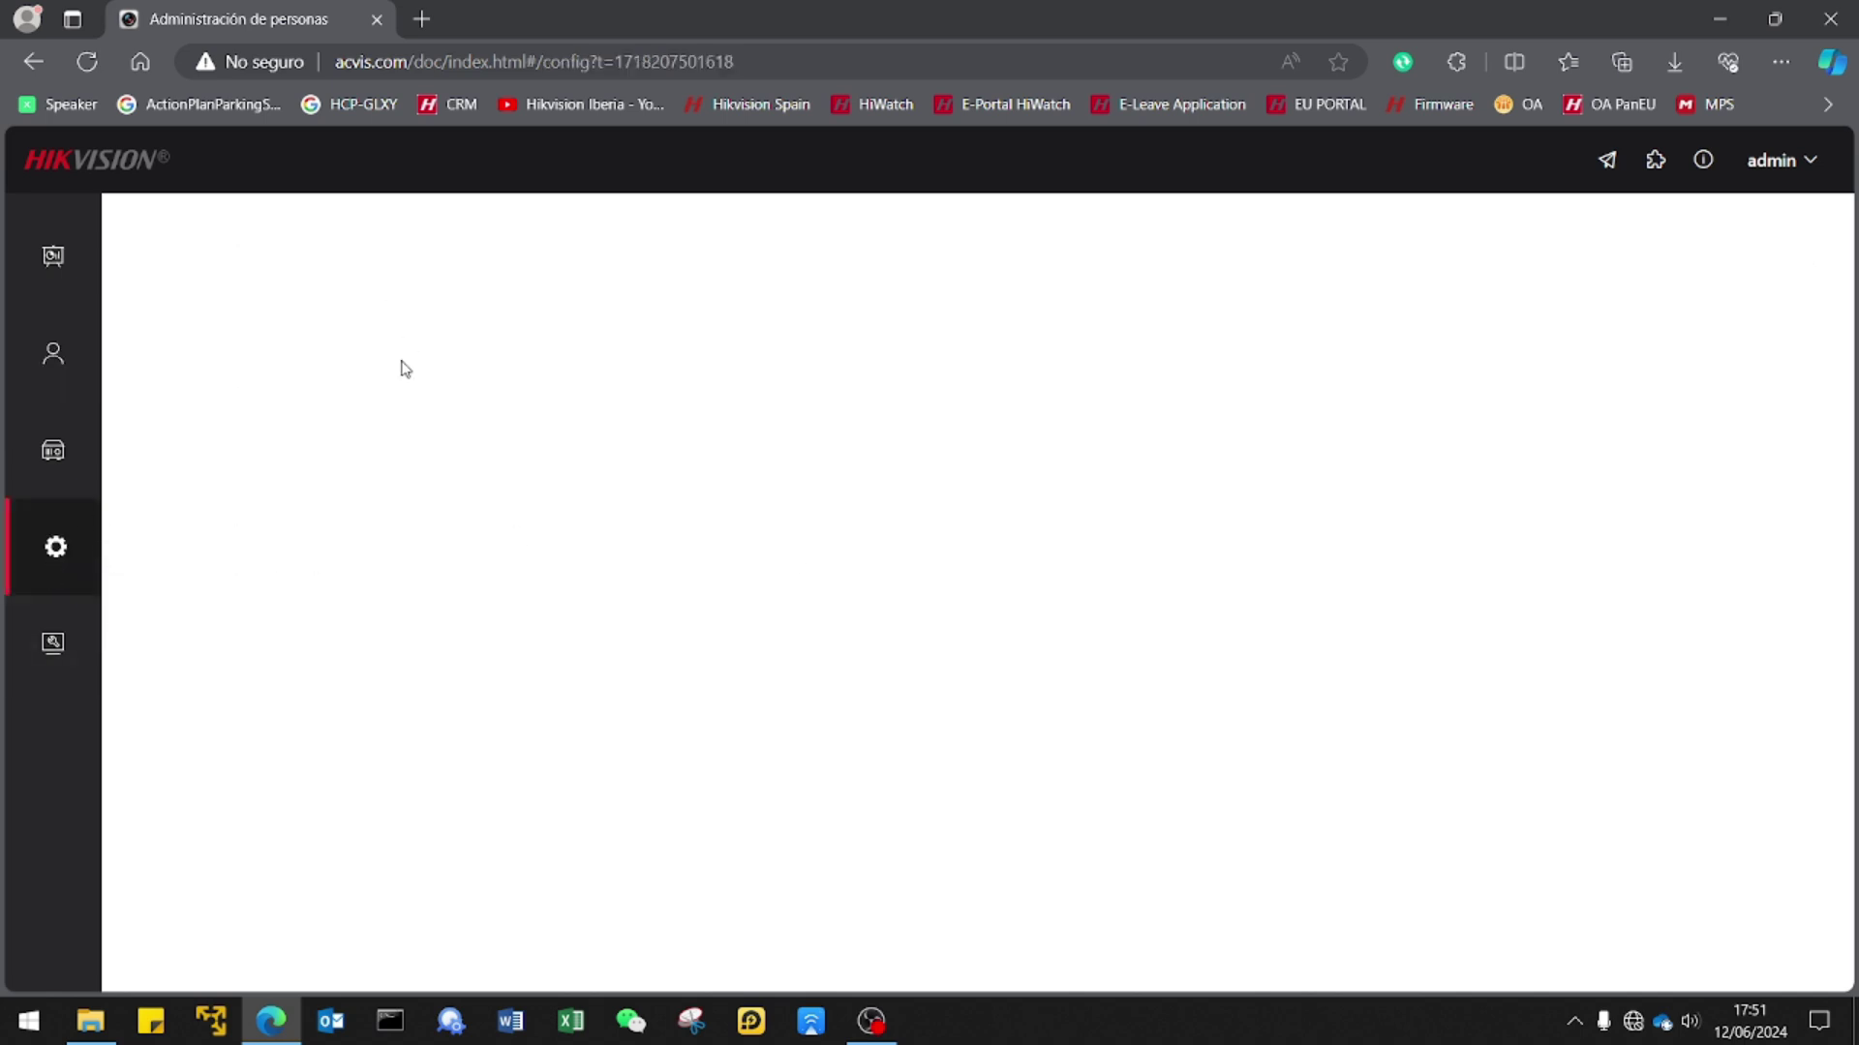